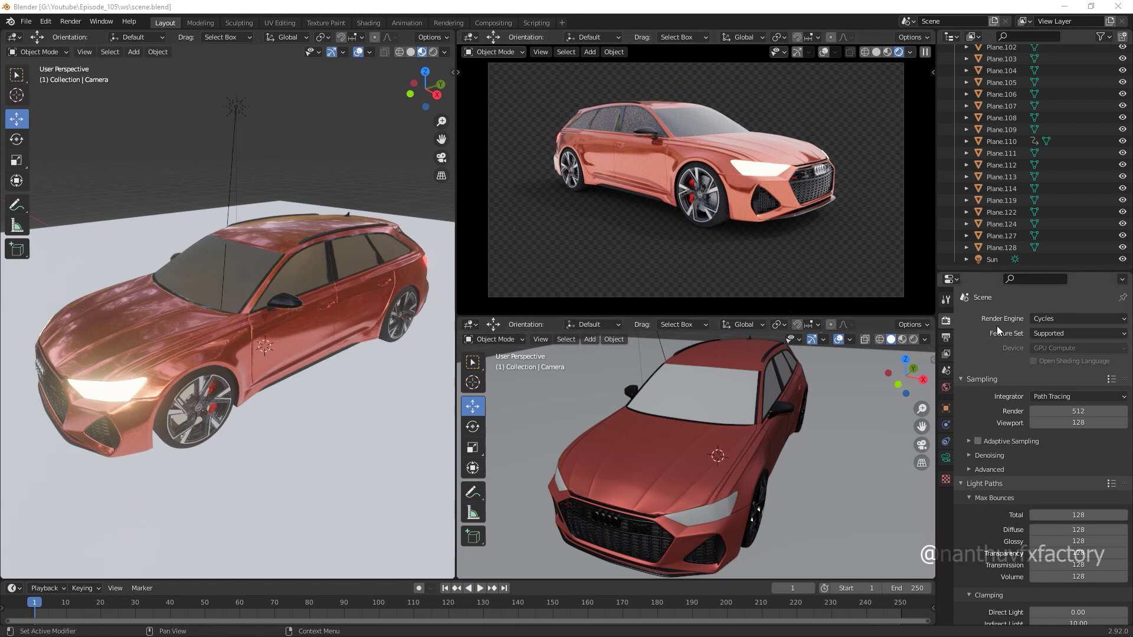
- Examine the view layer's enabled data, light and Cryptomatte passes under the Cycles render engine
{"action": "left_click", "coordinate": [1068, 318]}
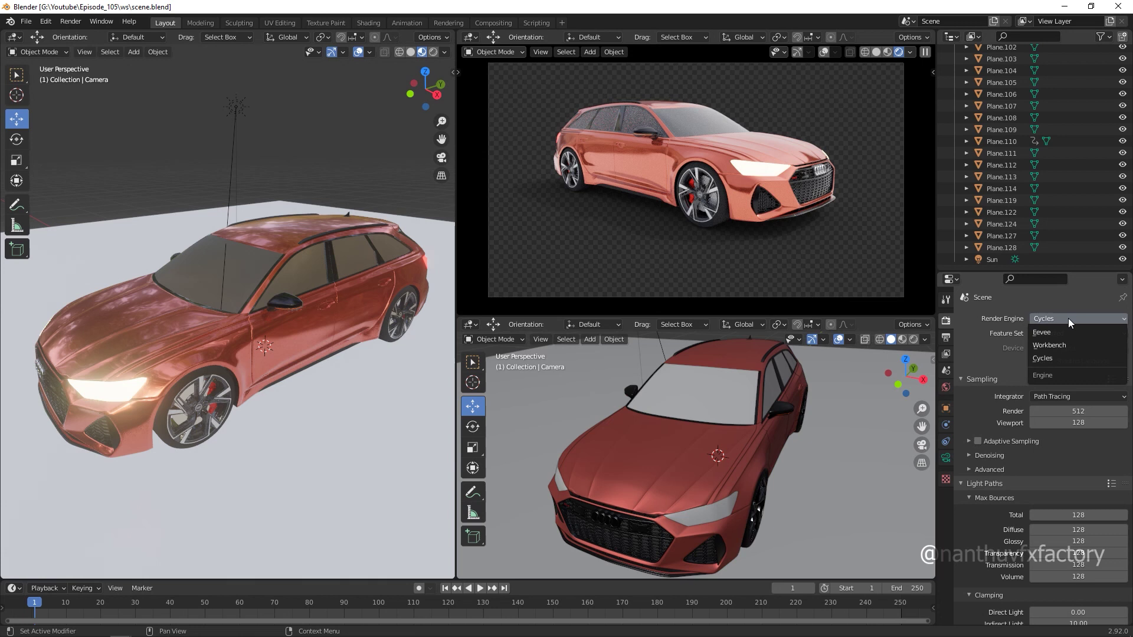
{"action": "left_click", "coordinate": [1064, 317]}
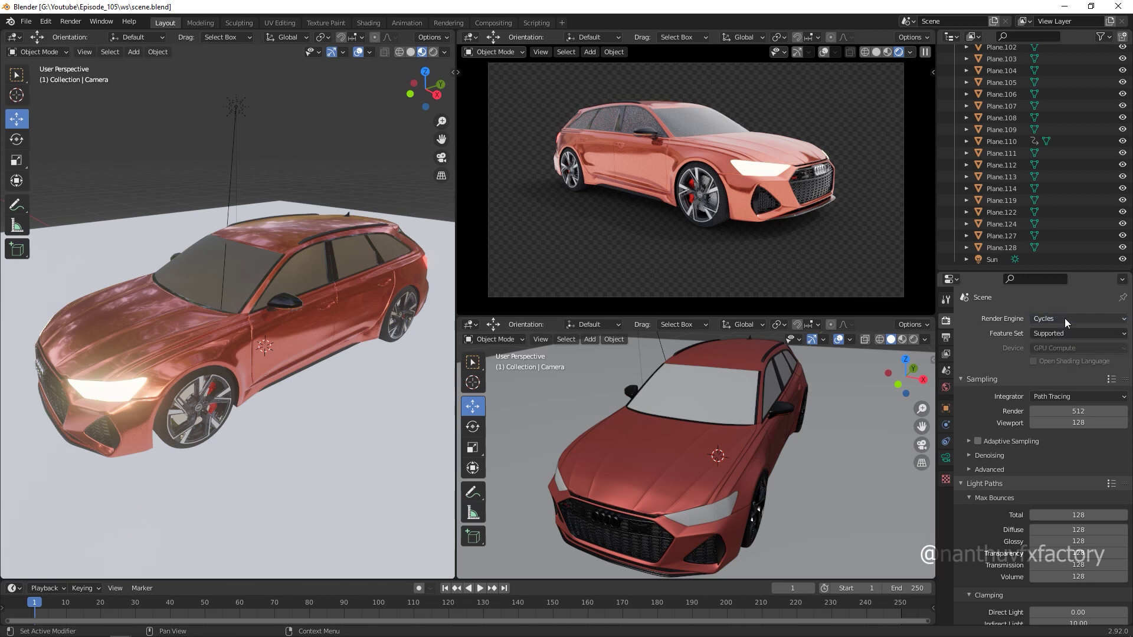
{"action": "left_click", "coordinate": [1062, 319]}
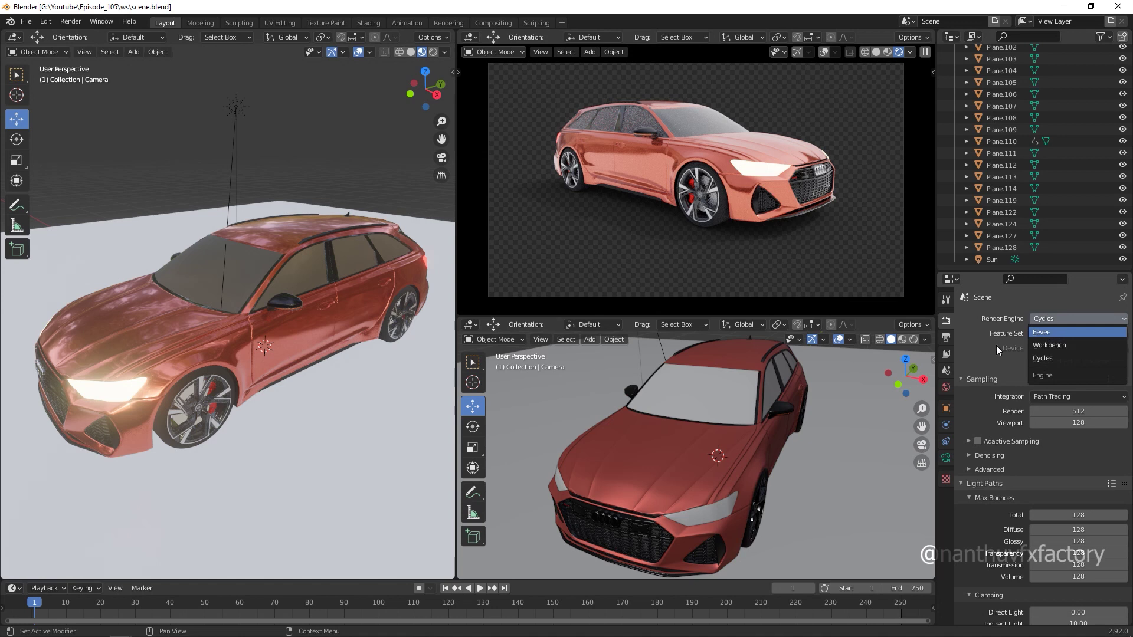
{"action": "left_click", "coordinate": [947, 359]}
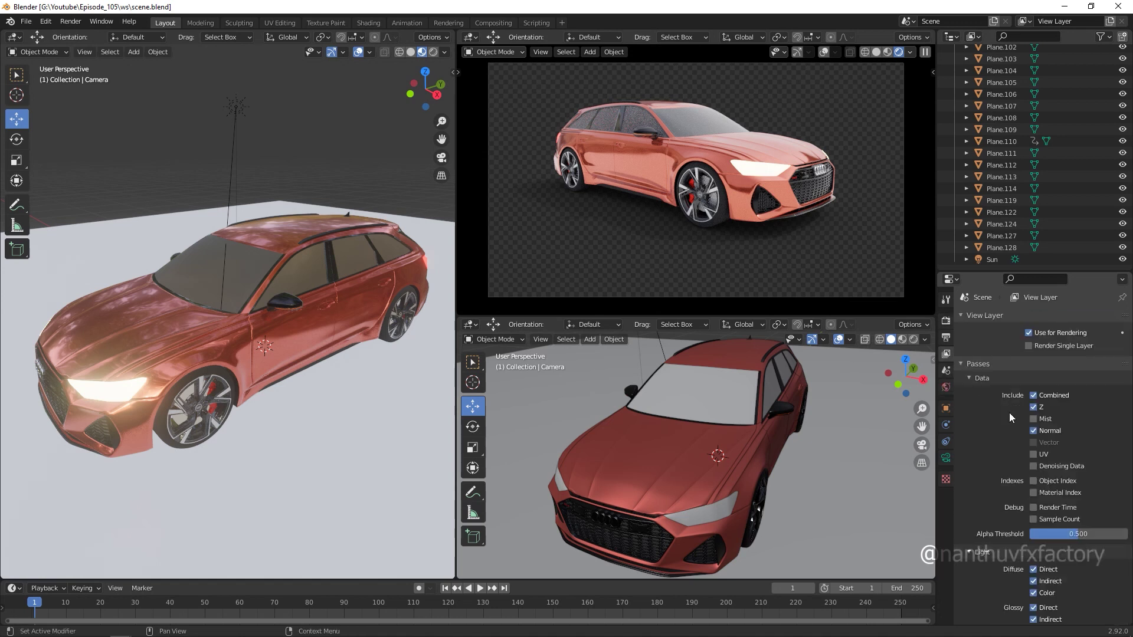
{"action": "scroll", "coordinate": [1010, 436], "scroll_direction": "down", "scroll_amount": 4}
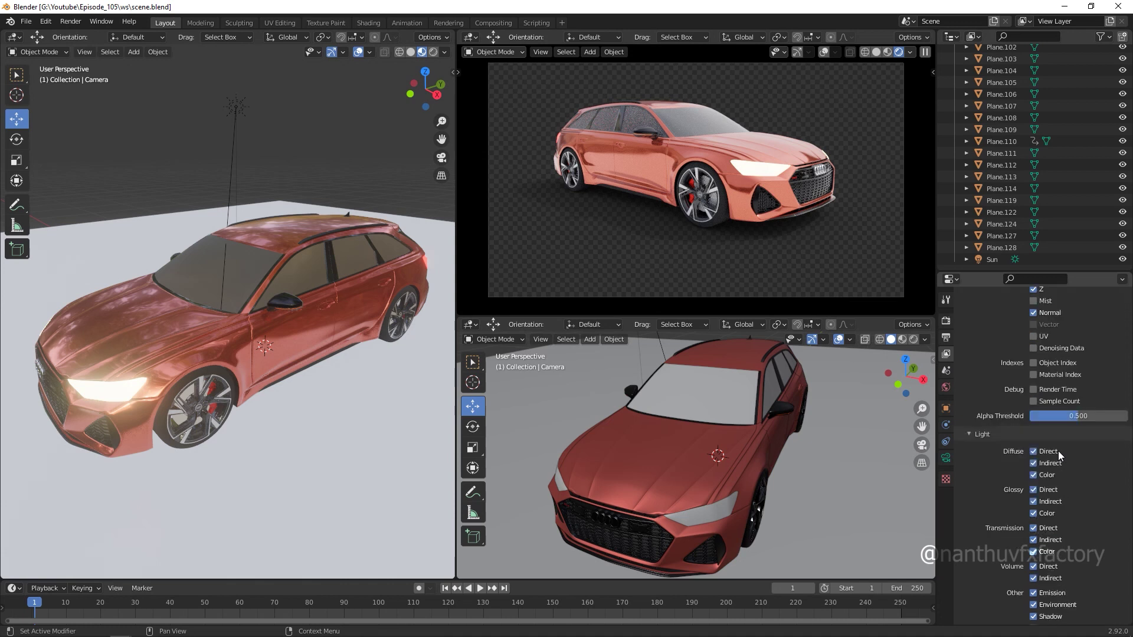
{"action": "scroll", "coordinate": [1057, 472], "scroll_direction": "down", "scroll_amount": 3}
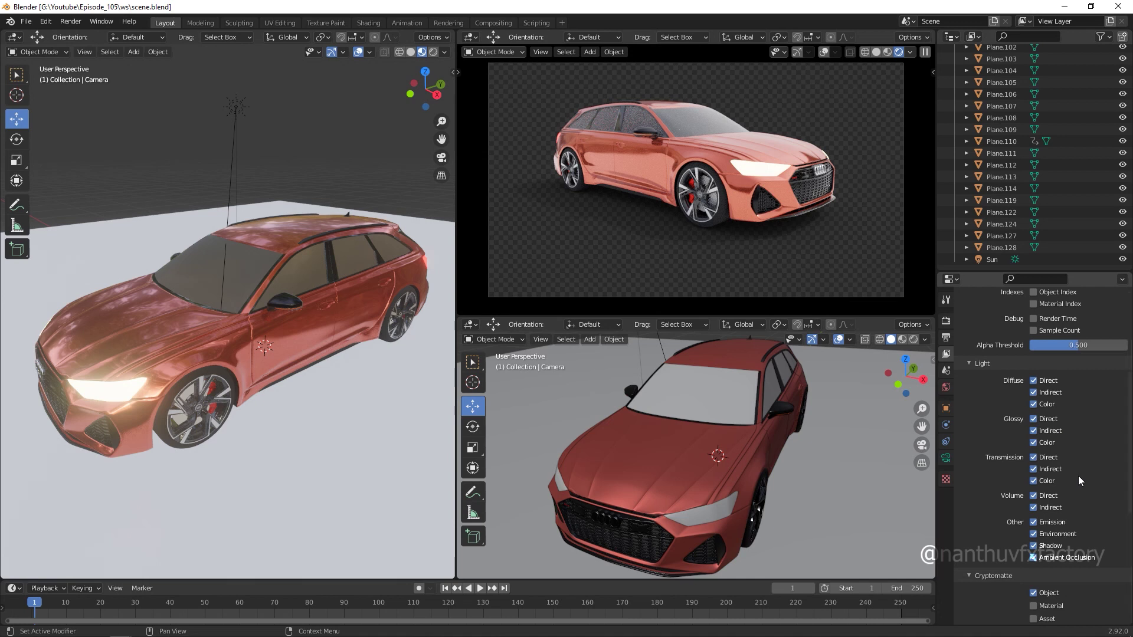
{"action": "scroll", "coordinate": [1075, 483], "scroll_direction": "down", "scroll_amount": 3}
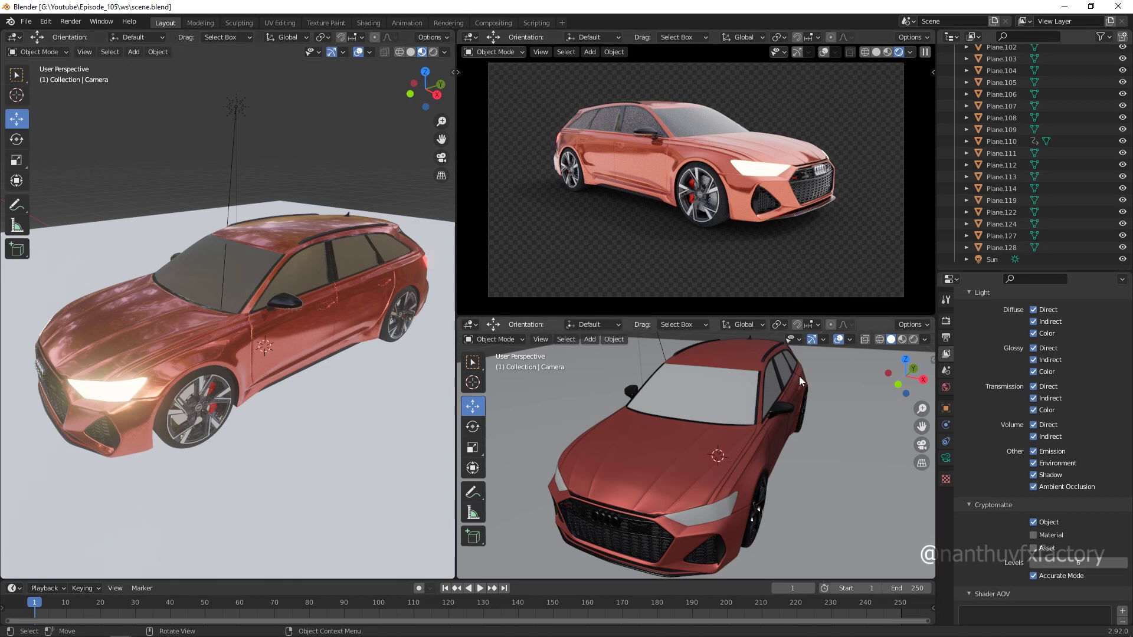
{"action": "scroll", "coordinate": [999, 500], "scroll_direction": "down", "scroll_amount": 3}
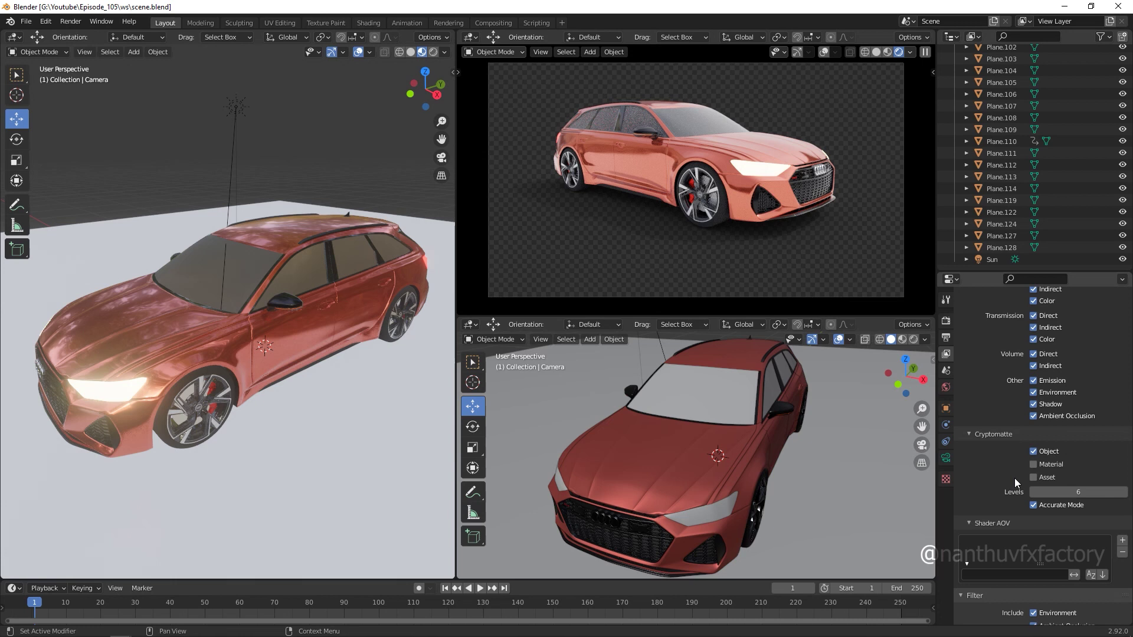
{"action": "scroll", "coordinate": [1014, 478], "scroll_direction": "up", "scroll_amount": 10}
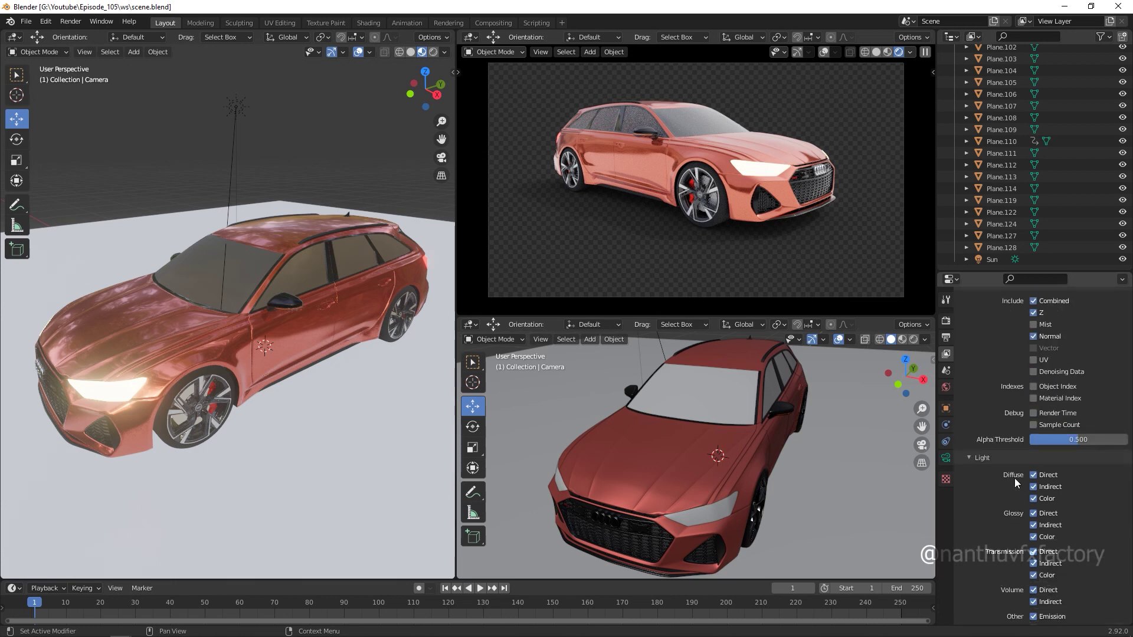
{"action": "scroll", "coordinate": [1055, 446], "scroll_direction": "up", "scroll_amount": 1}
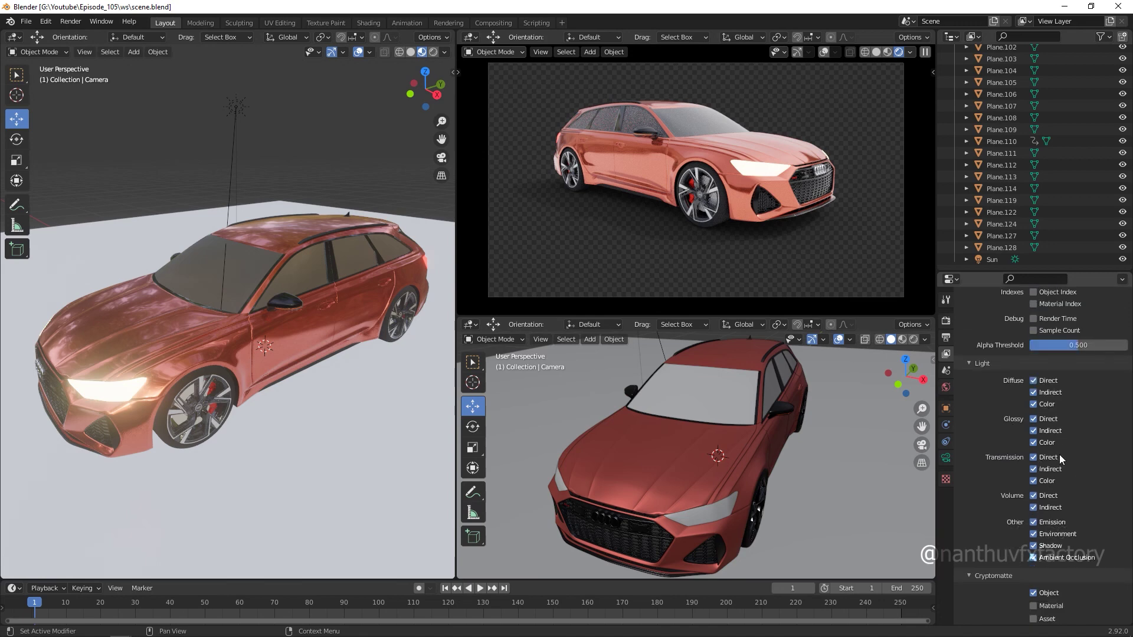
- Switch the render engine to Eevee and examine the passes its view layer offers
{"action": "left_click", "coordinate": [946, 320]}
{"action": "left_click", "coordinate": [1056, 319]}
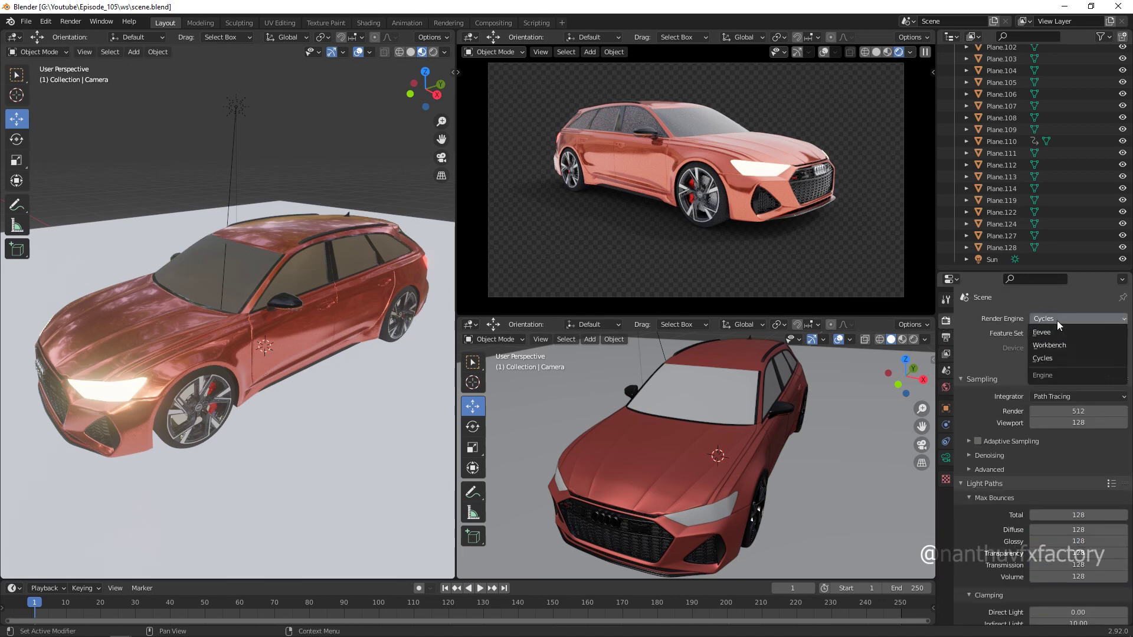
{"action": "left_click", "coordinate": [1060, 334]}
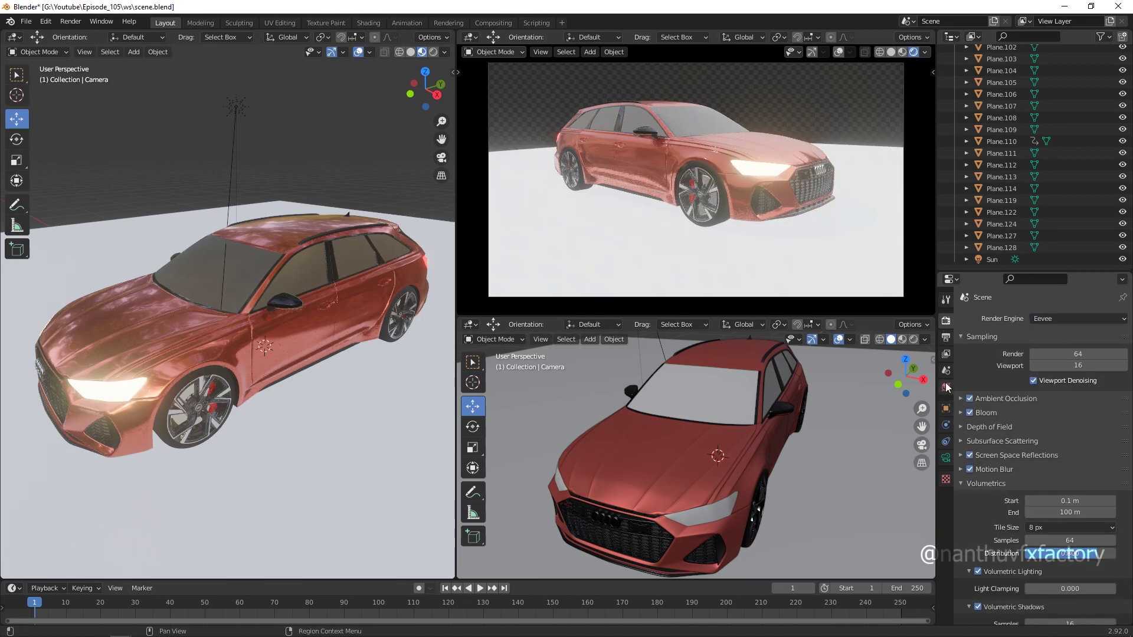
{"action": "scroll", "coordinate": [1010, 415], "scroll_direction": "down", "scroll_amount": 4}
{"action": "left_click", "coordinate": [946, 353]}
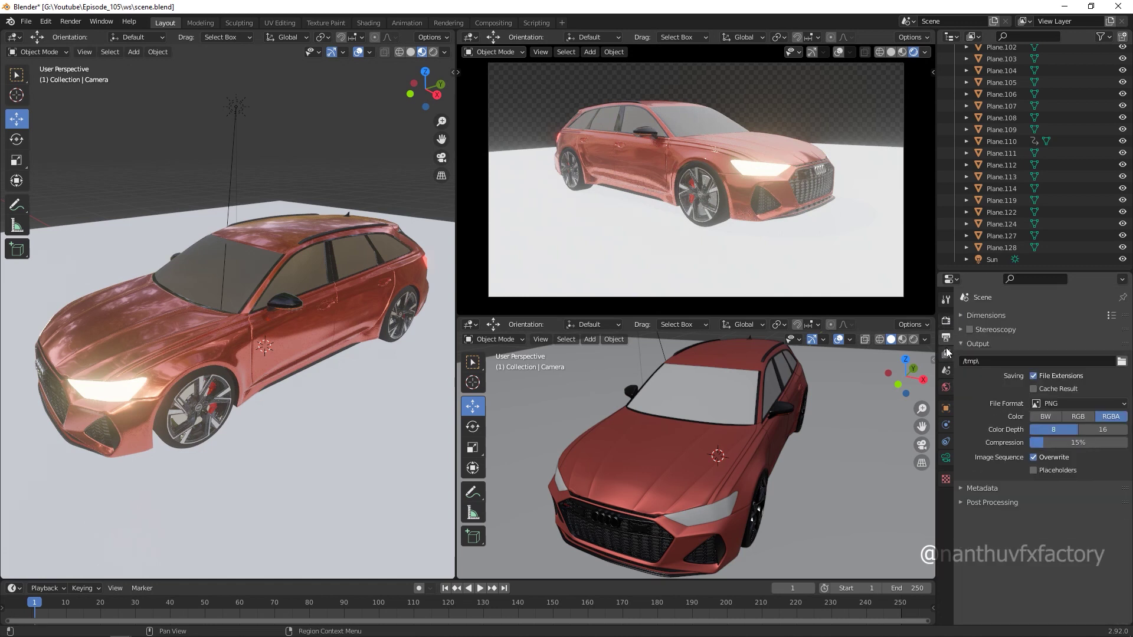
{"action": "scroll", "coordinate": [1075, 403], "scroll_direction": "down", "scroll_amount": 2}
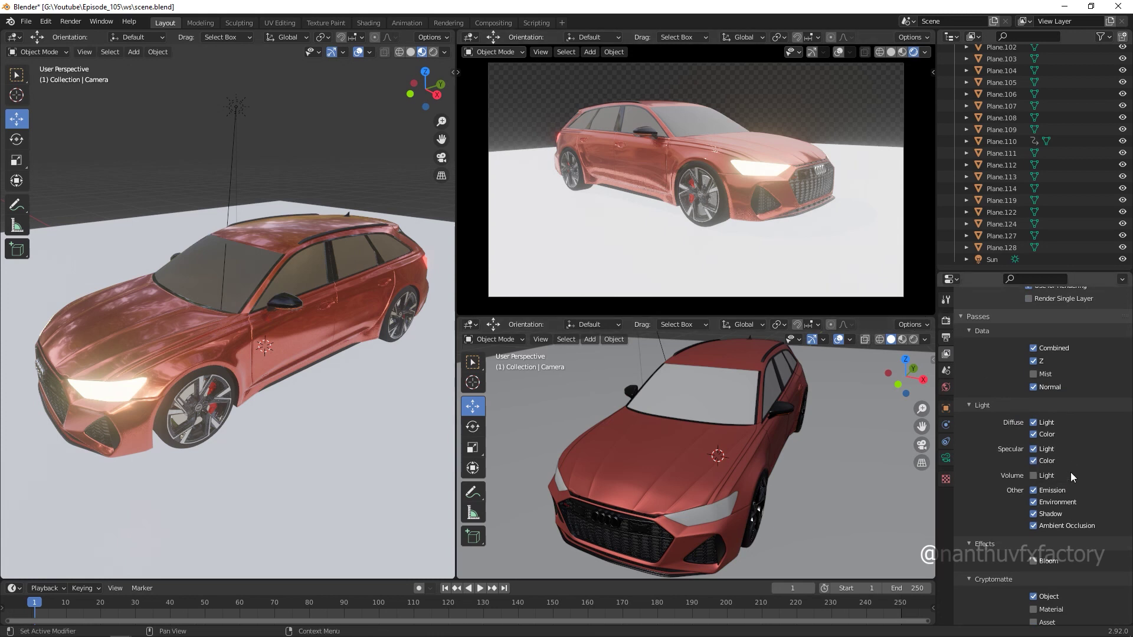
- Set the scene's render engine back to Cycles
{"action": "left_click", "coordinate": [946, 321]}
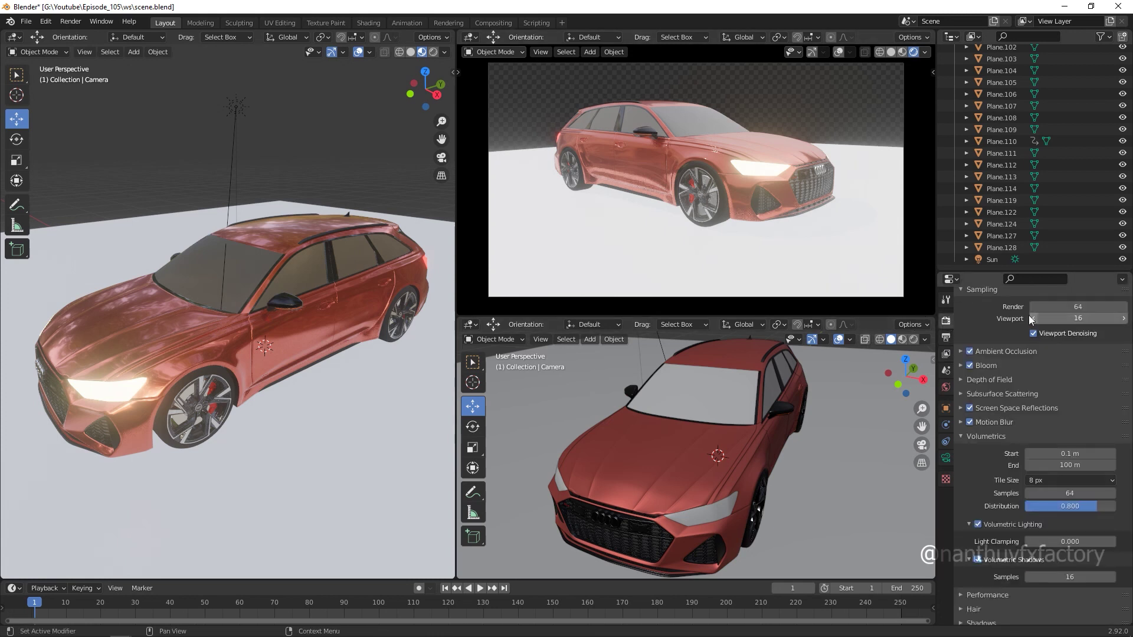
{"action": "scroll", "coordinate": [1050, 339], "scroll_direction": "up", "scroll_amount": 2}
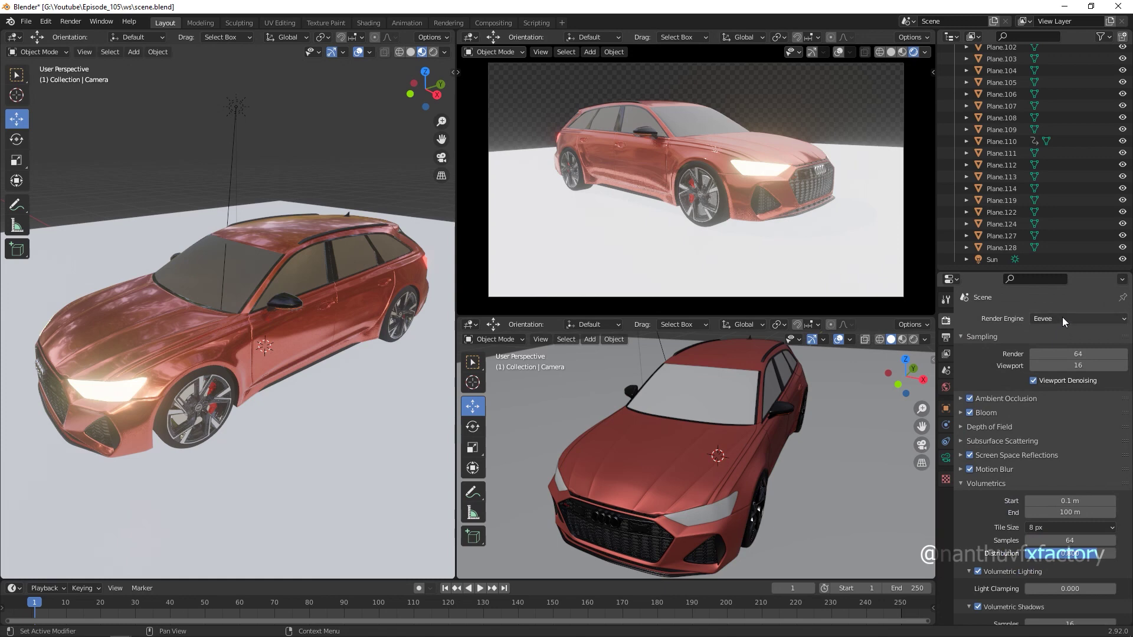
{"action": "left_click", "coordinate": [1062, 318]}
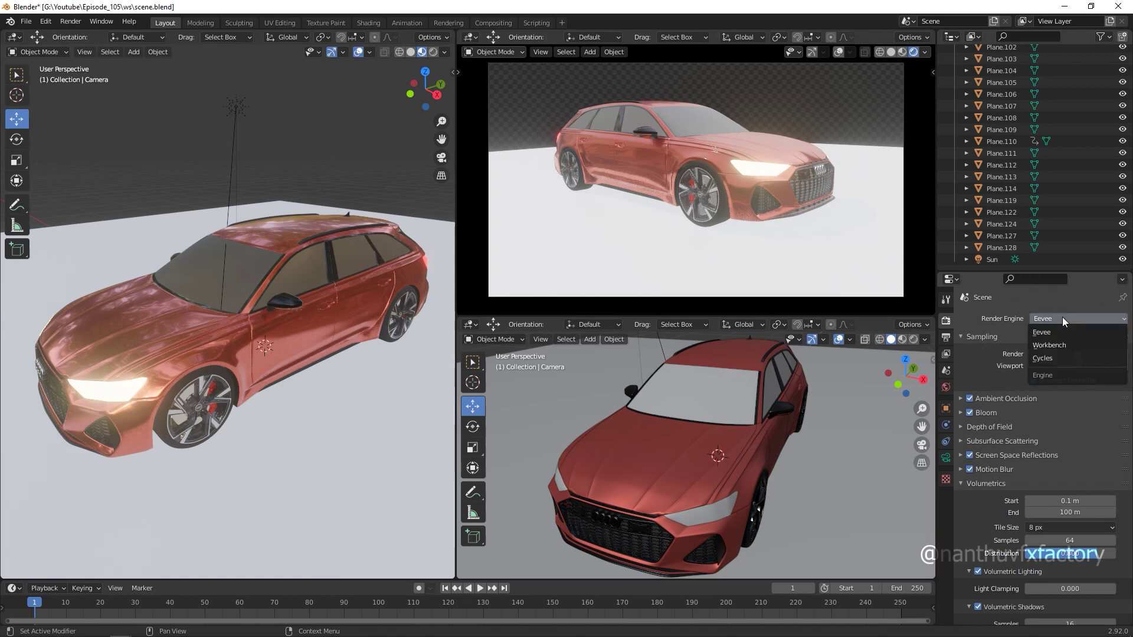
{"action": "left_click", "coordinate": [1060, 359]}
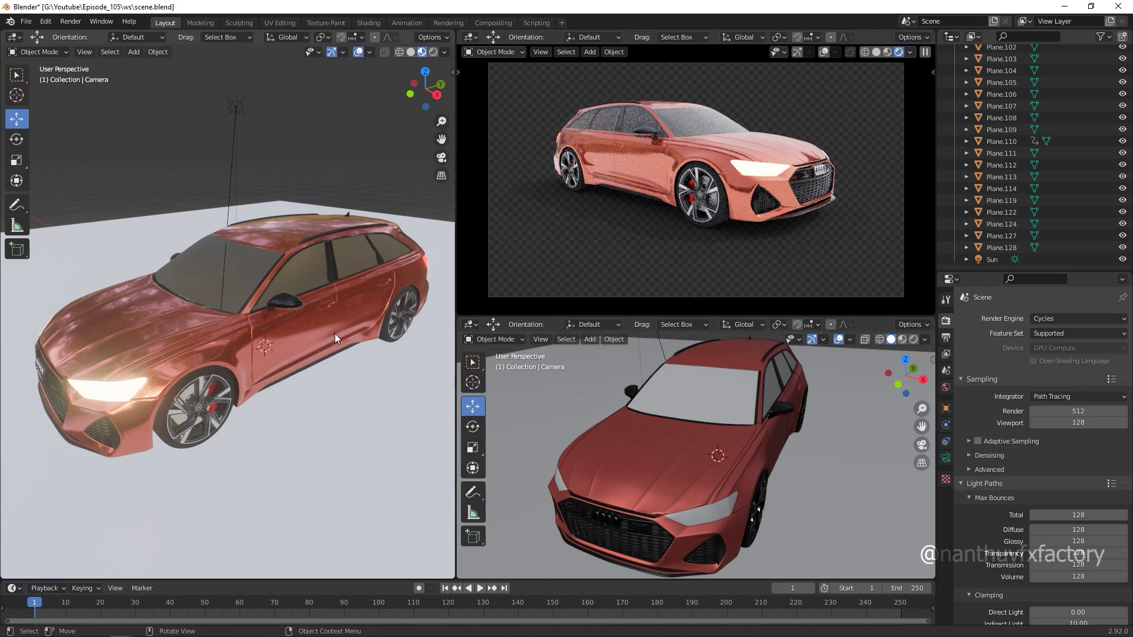
- Bring up the finished render window, examine its list of available passes, and minimize the window
{"action": "mouse_move", "coordinate": [70, 633]}
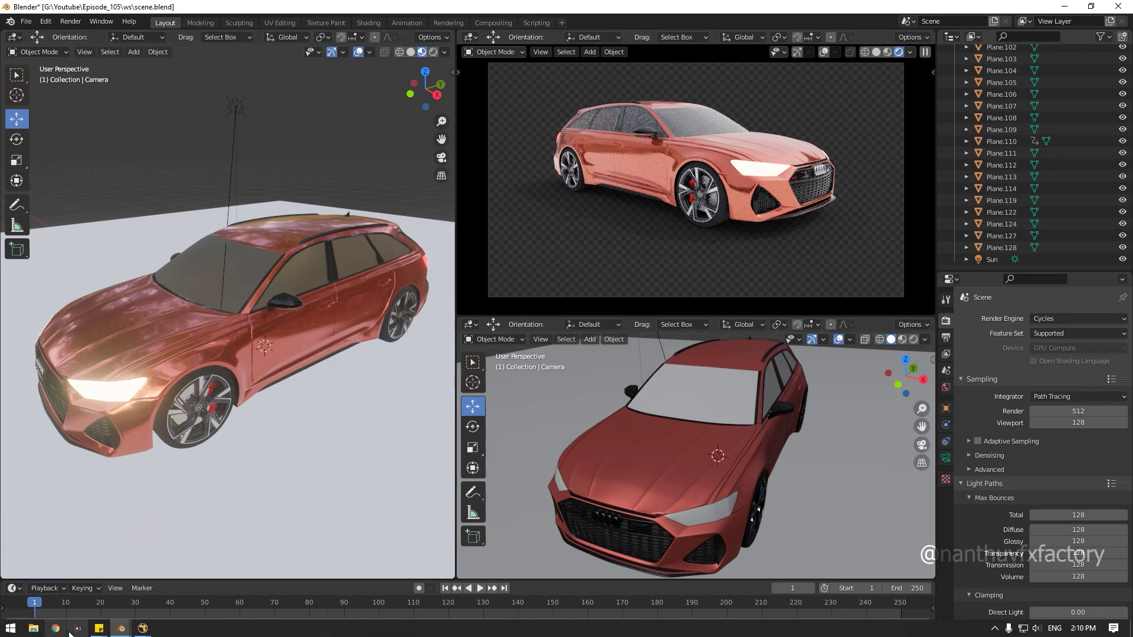
{"action": "mouse_move", "coordinate": [121, 628]}
{"action": "left_click", "coordinate": [180, 588]}
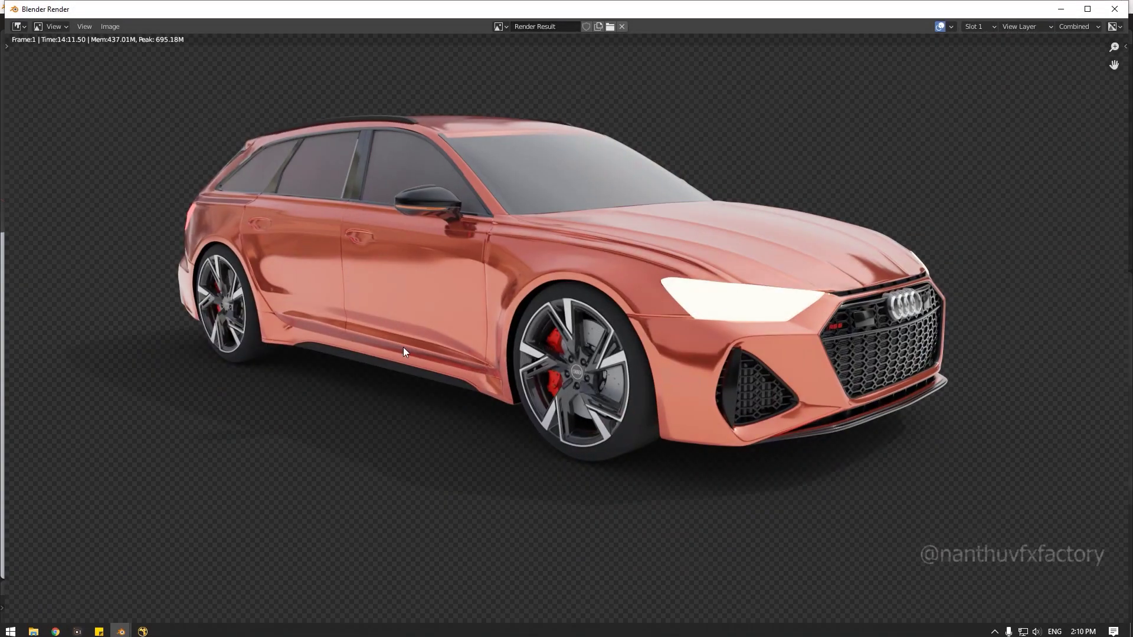
{"action": "left_click", "coordinate": [1093, 29]}
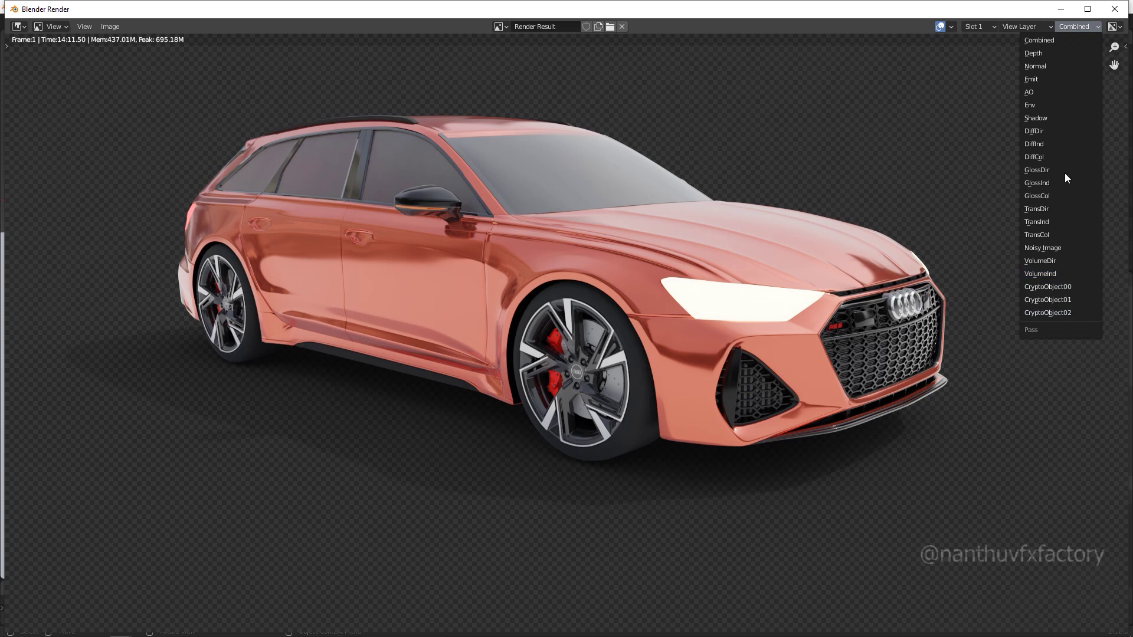
{"action": "left_click", "coordinate": [1067, 7]}
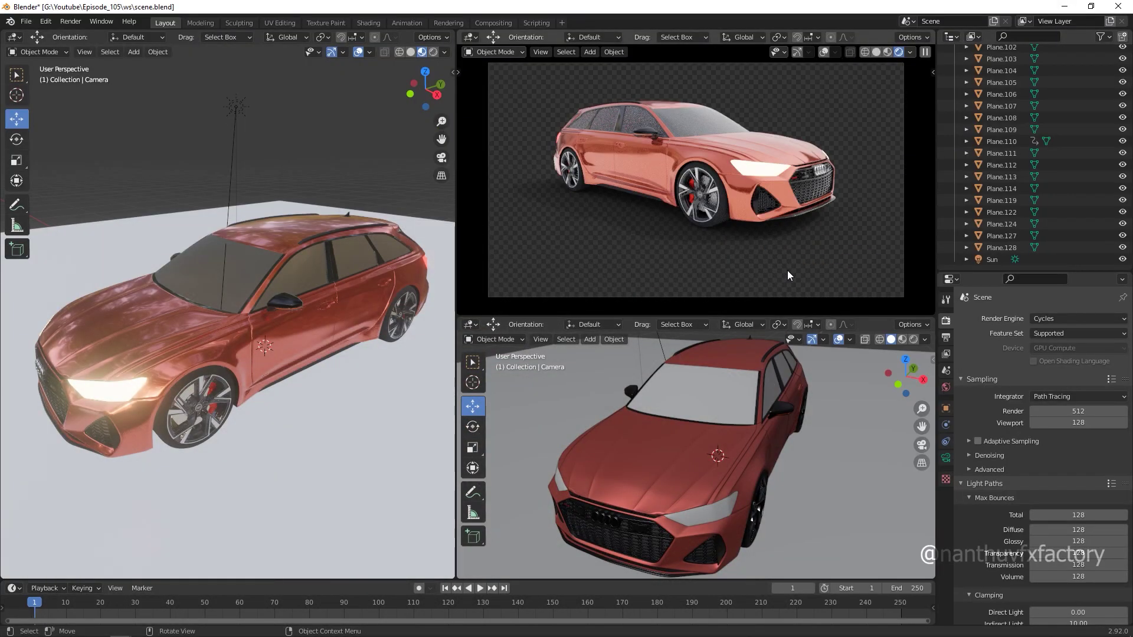
- Switch to NukeX, import 3.exr from the desktop with a Read node, and connect it to the viewer
{"action": "mouse_move", "coordinate": [180, 626]}
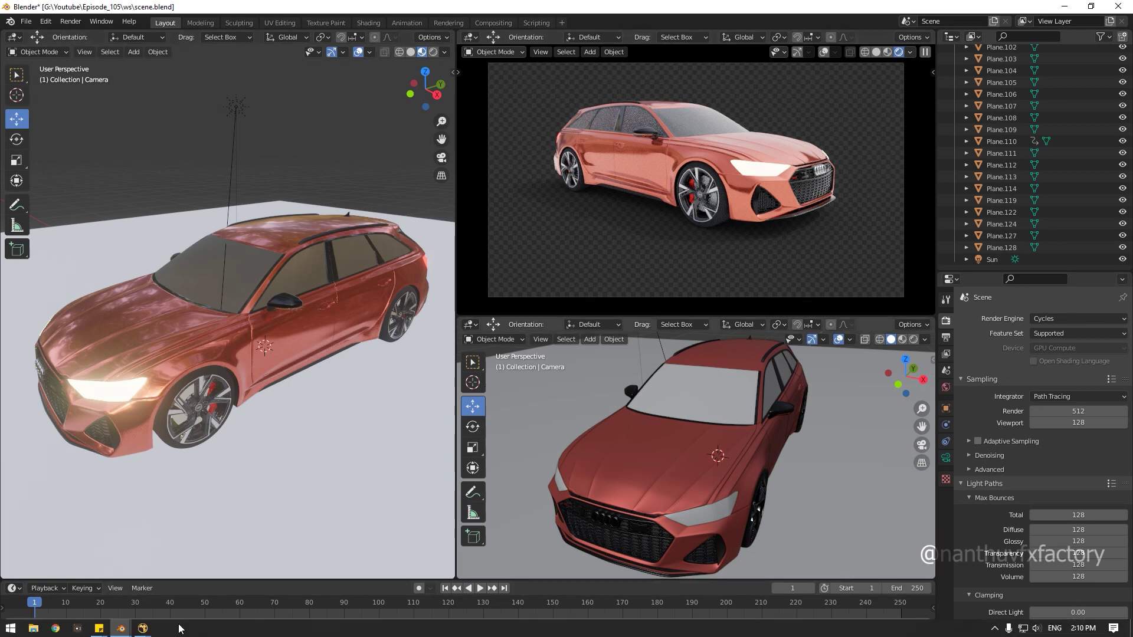
{"action": "mouse_move", "coordinate": [142, 630]}
{"action": "left_click", "coordinate": [218, 591]}
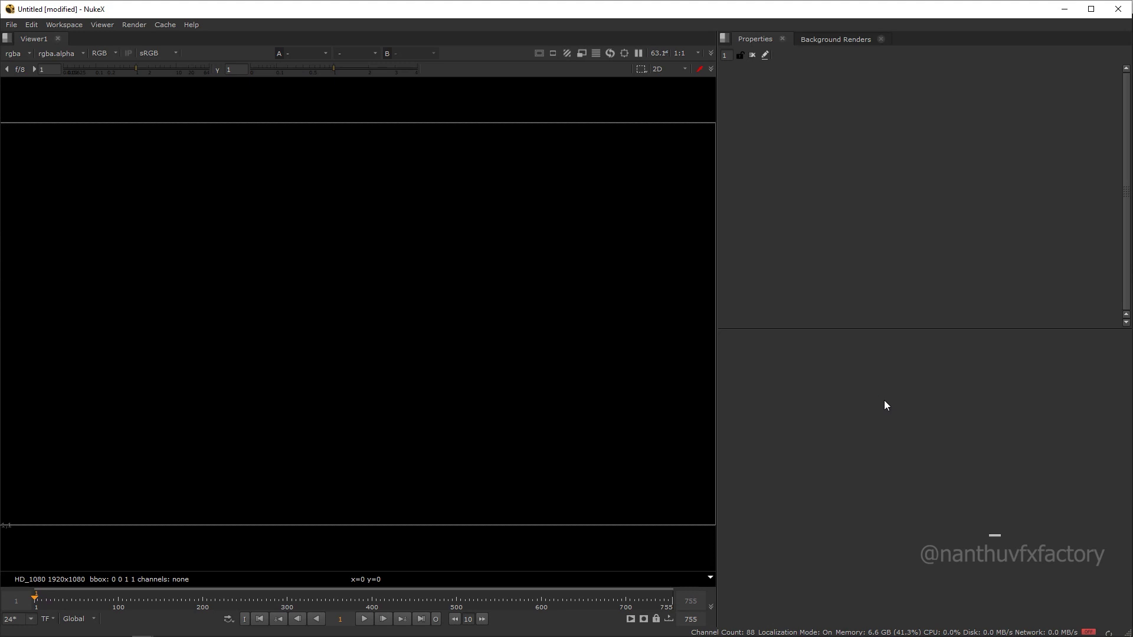
{"action": "key", "text": "r"}
{"action": "left_click", "coordinate": [488, 280]}
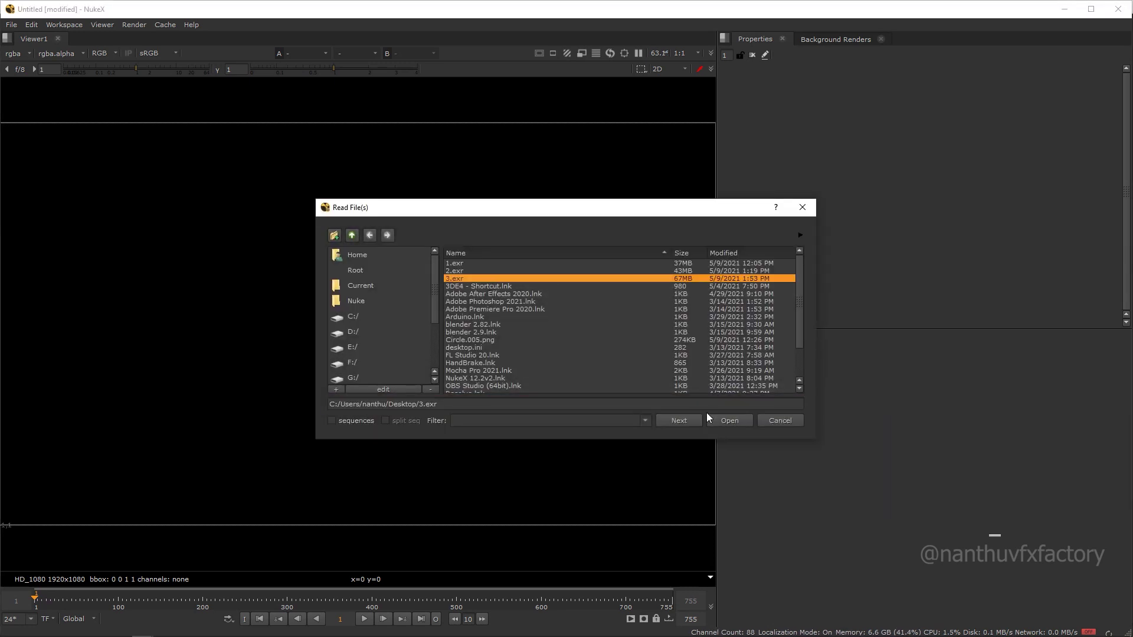
{"action": "left_click", "coordinate": [729, 420]}
{"action": "key", "text": "1"}
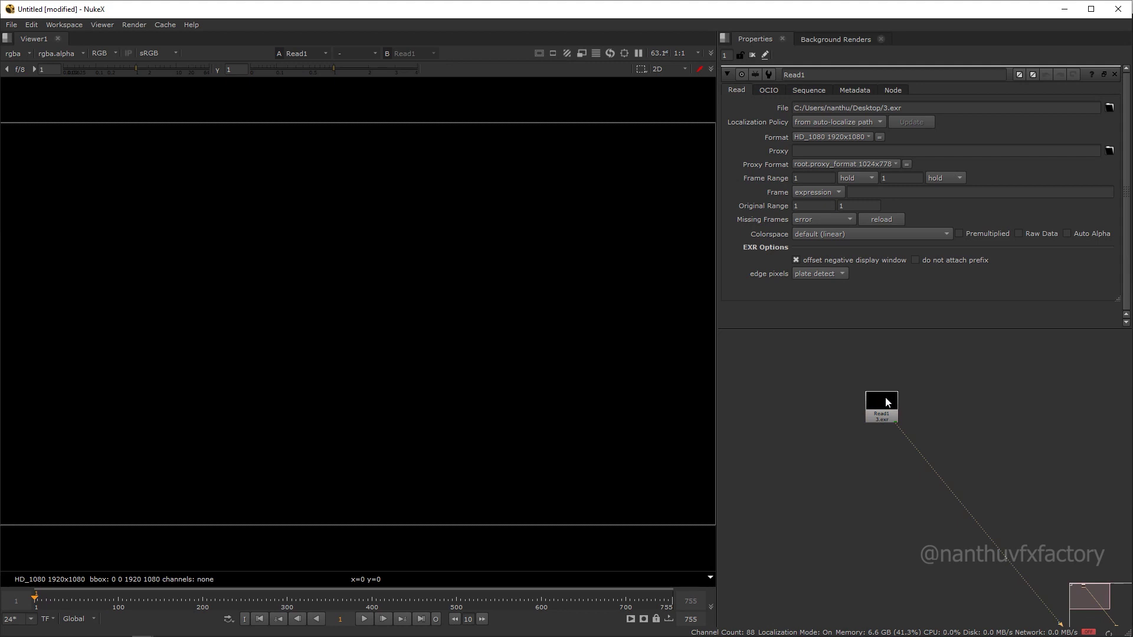
- Step the viewer through the View_Layer passes contained in the Read node's EXR
{"action": "left_click", "coordinate": [886, 403]}
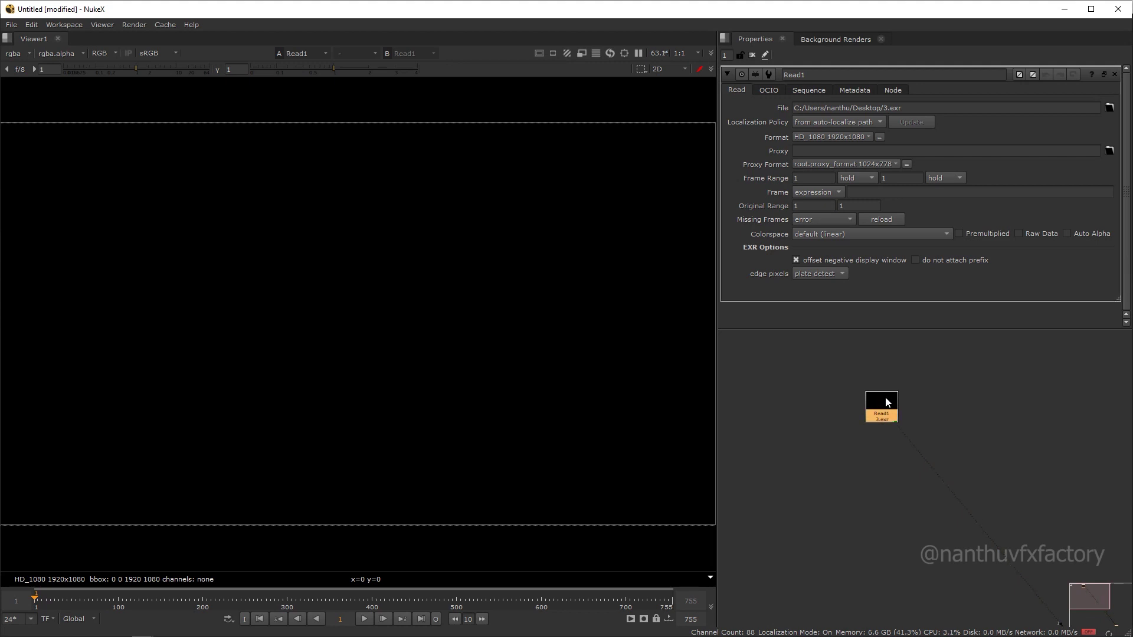
{"action": "middle_click_drag", "start_coordinate": [926, 484], "coordinate": [929, 430]}
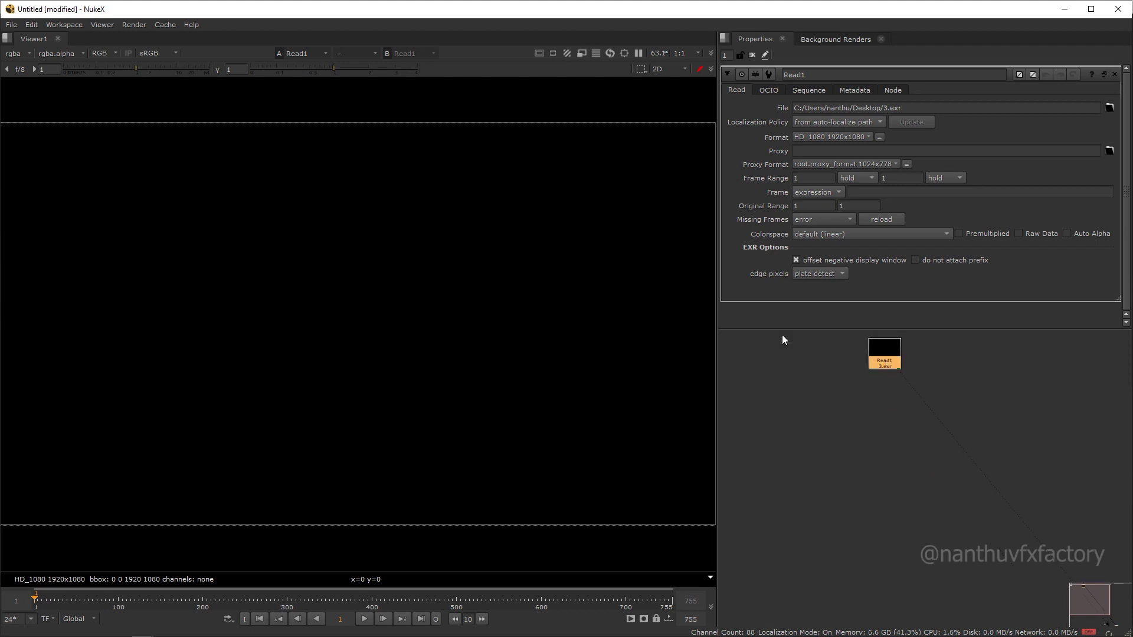
{"action": "left_click", "coordinate": [16, 54]}
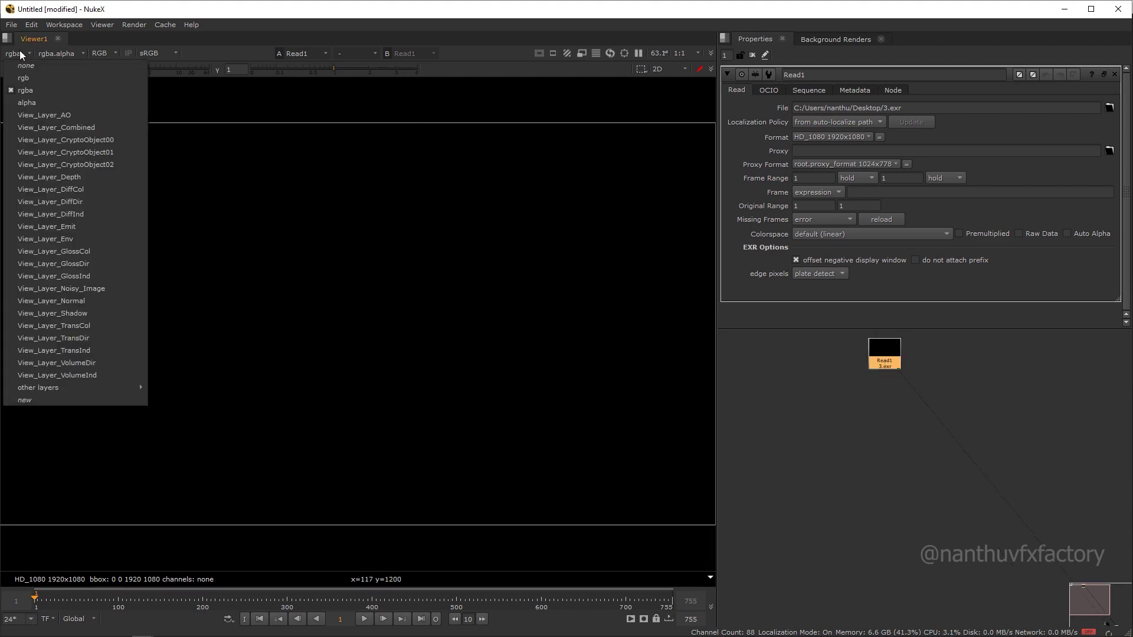
{"action": "left_click", "coordinate": [28, 91]}
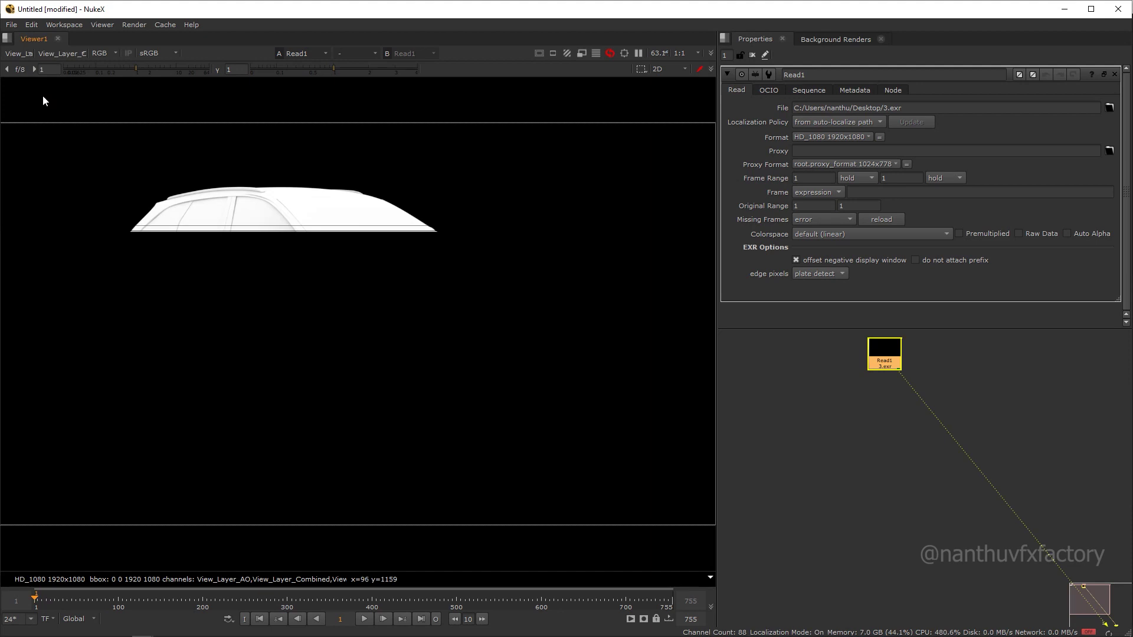
{"action": "key", "text": "Page_Down"}
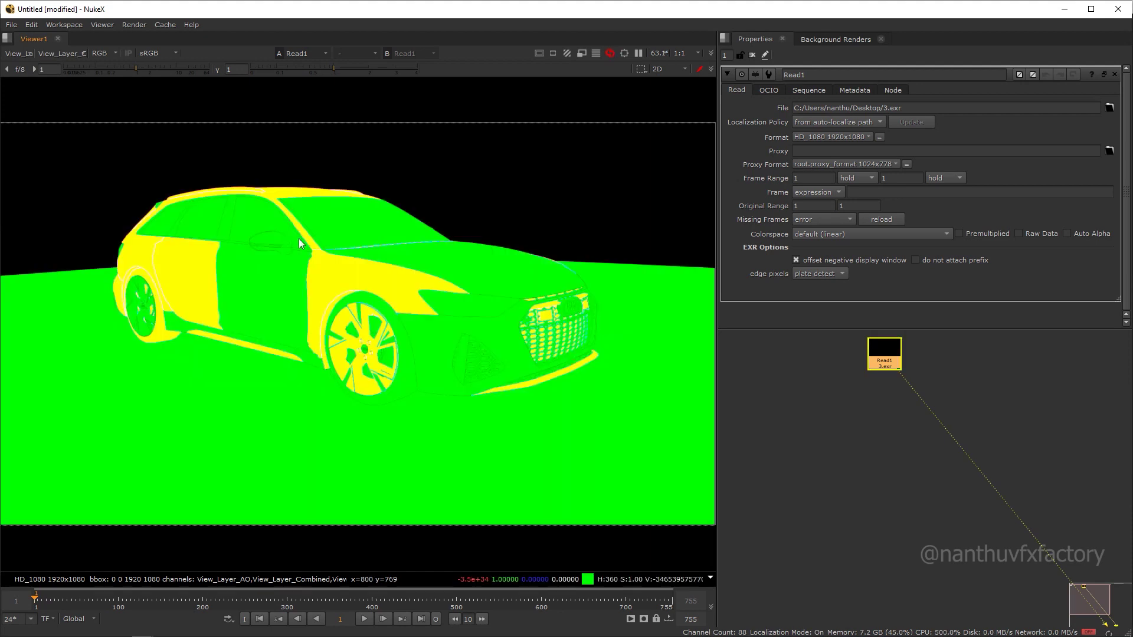
{"action": "key", "text": "Page_Down"}
{"action": "left_click", "coordinate": [18, 53]}
{"action": "left_click", "coordinate": [32, 91]}
- Add a LayerContactSheet node fed by the Read node and view all passes as a grid, briefly enlarging the viewer
{"action": "left_click", "coordinate": [861, 449]}
{"action": "key", "text": "Tab"}
{"action": "type", "text": "la"}
{"action": "type", "text": "yerContactSheet [Merge"}
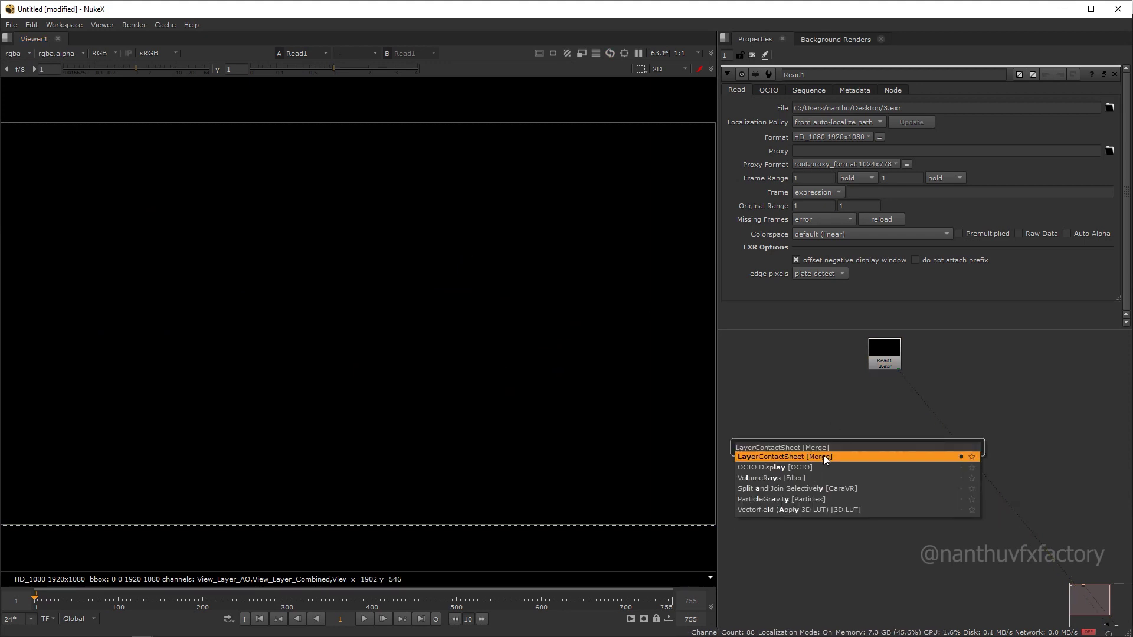
{"action": "left_click", "coordinate": [823, 455]}
{"action": "left_click_drag", "start_coordinate": [877, 362], "coordinate": [853, 383]}
{"action": "left_click_drag", "start_coordinate": [809, 416], "coordinate": [936, 490]}
{"action": "key", "text": "1"}
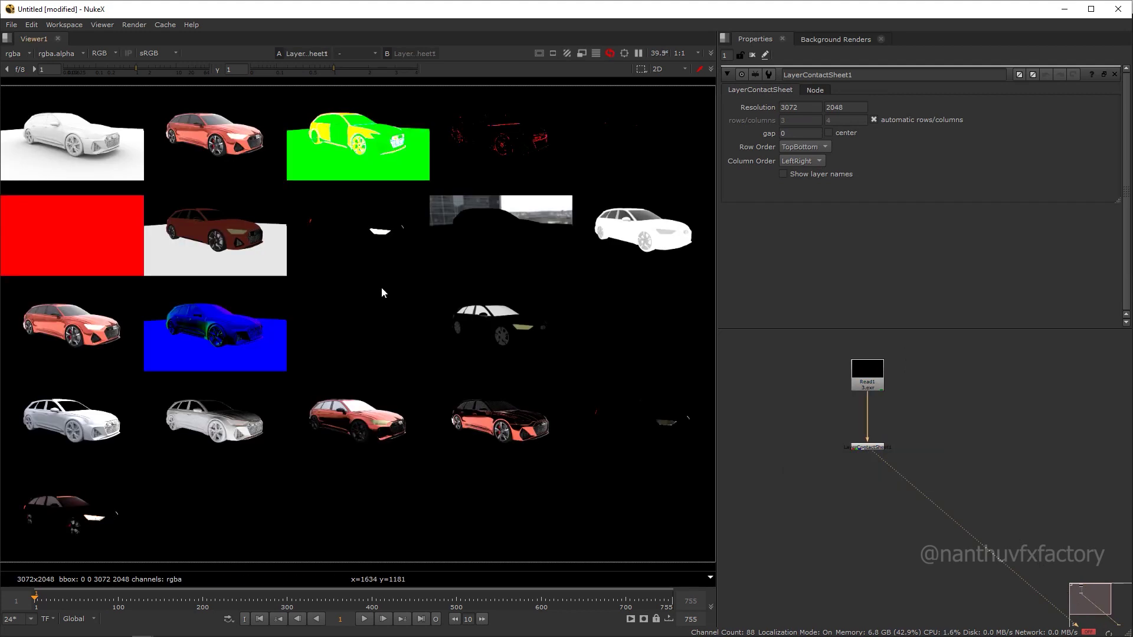
{"action": "key", "text": "space"}
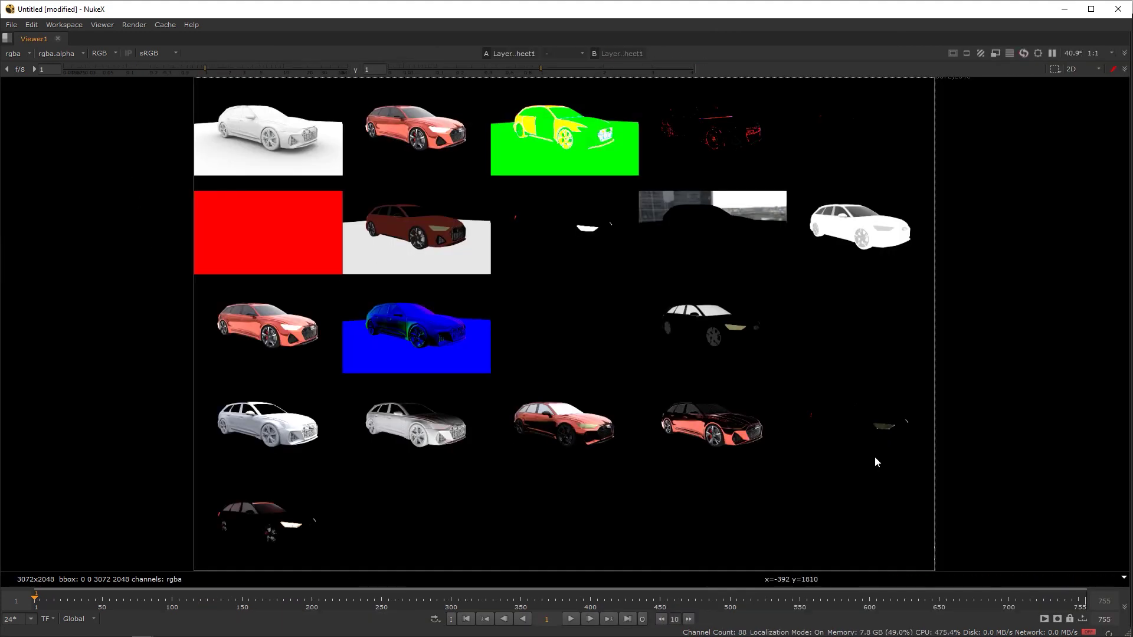
{"action": "key", "text": "space"}
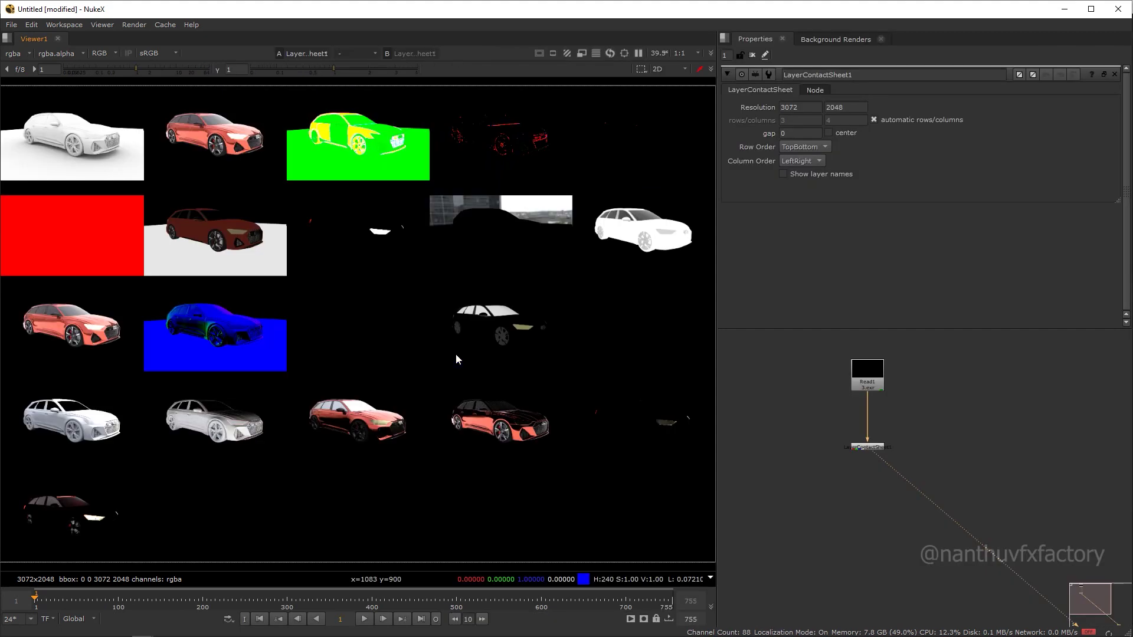
- Show the layer names on the LayerContactSheet and look over the labelled passes in the grid
{"action": "left_click", "coordinate": [819, 174]}
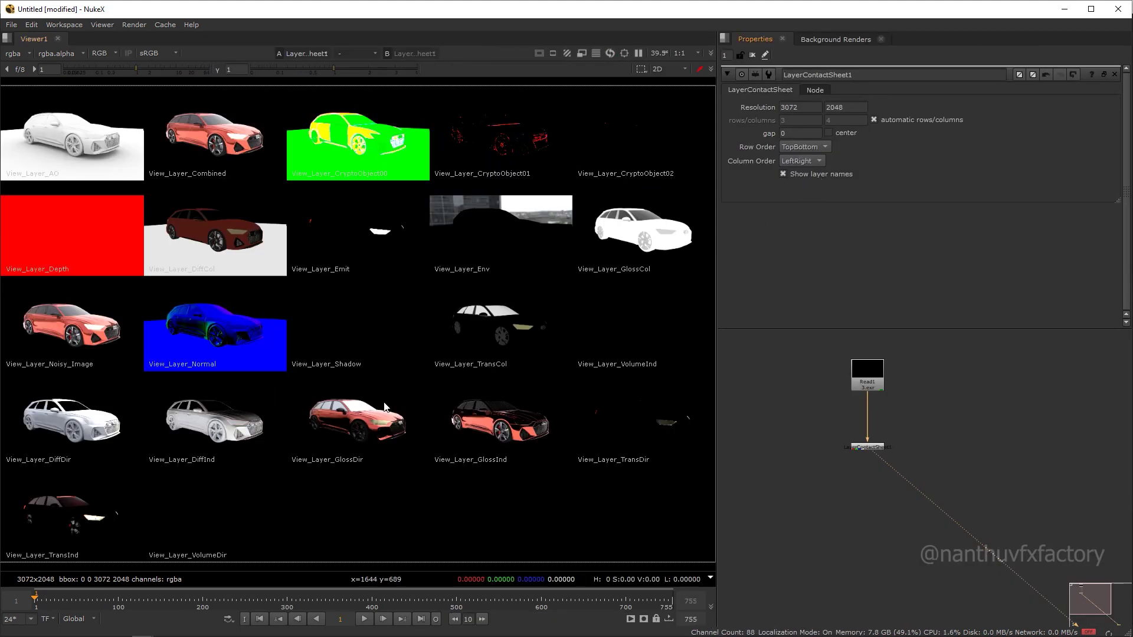
{"action": "left_click_drag", "start_coordinate": [514, 308], "coordinate": [452, 359]}
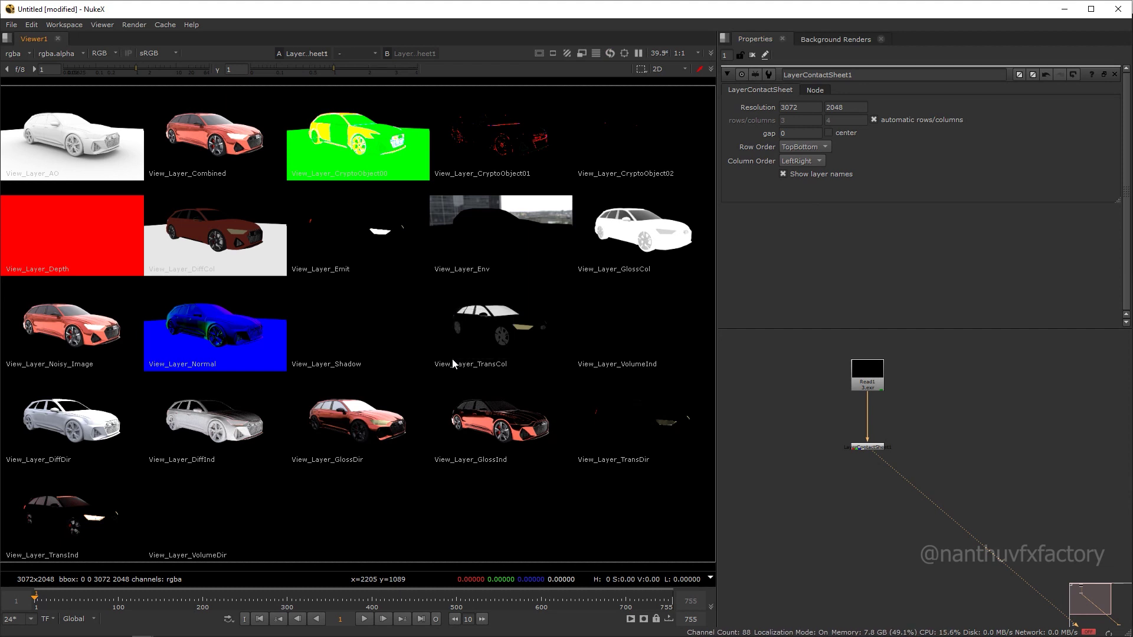
{"action": "left_click_drag", "start_coordinate": [366, 320], "coordinate": [308, 375]}
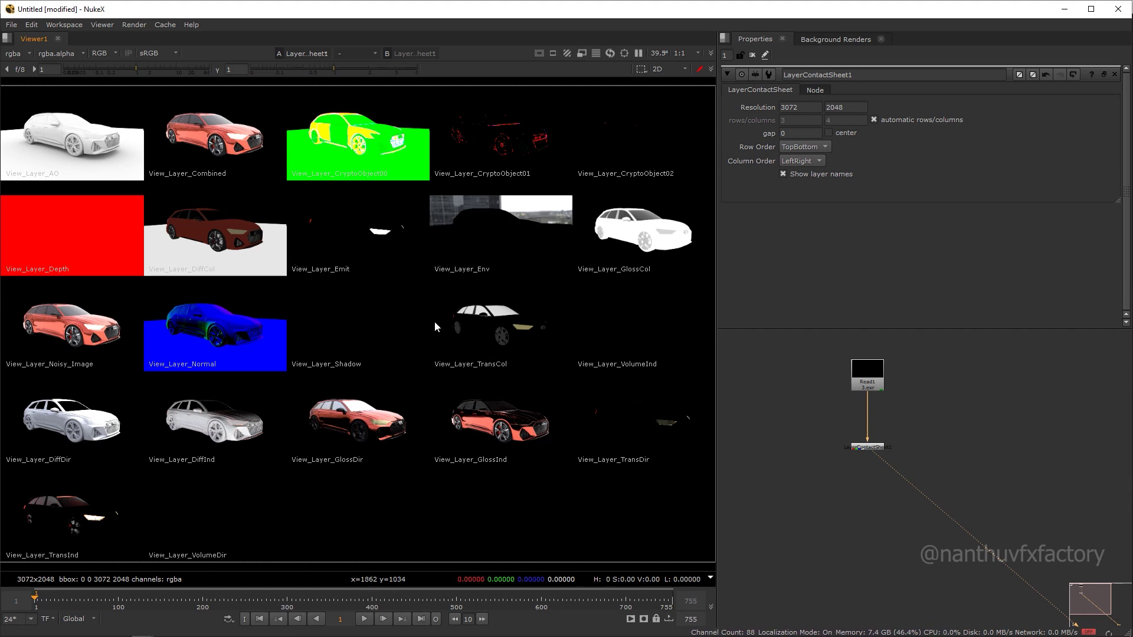
- Replace the LayerContactSheet node with a Shuffle node fed by the Read node through a Dot directly below it
{"action": "left_click_drag", "start_coordinate": [824, 431], "coordinate": [1003, 522]}
{"action": "key", "text": "Delete"}
{"action": "left_click", "coordinate": [901, 448]}
{"action": "key", "text": "Tab"}
{"action": "type", "text": "shu"}
{"action": "left_click", "coordinate": [870, 458]}
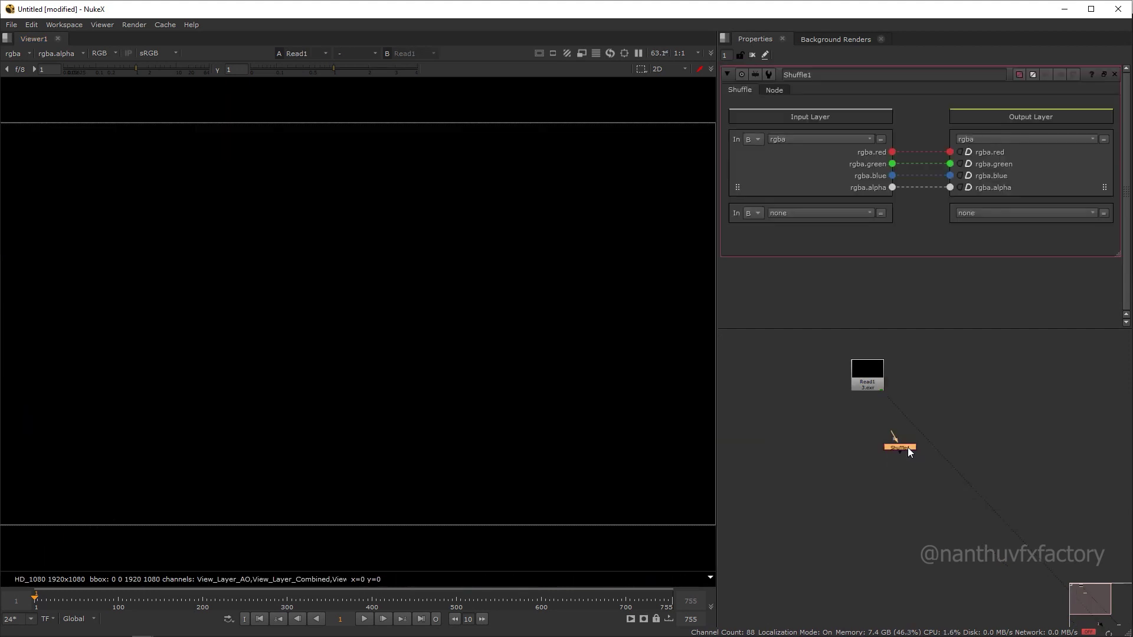
{"action": "left_click_drag", "start_coordinate": [865, 391], "coordinate": [814, 381]}
{"action": "left_click_drag", "start_coordinate": [858, 413], "coordinate": [816, 447], "text": "ctrl"}
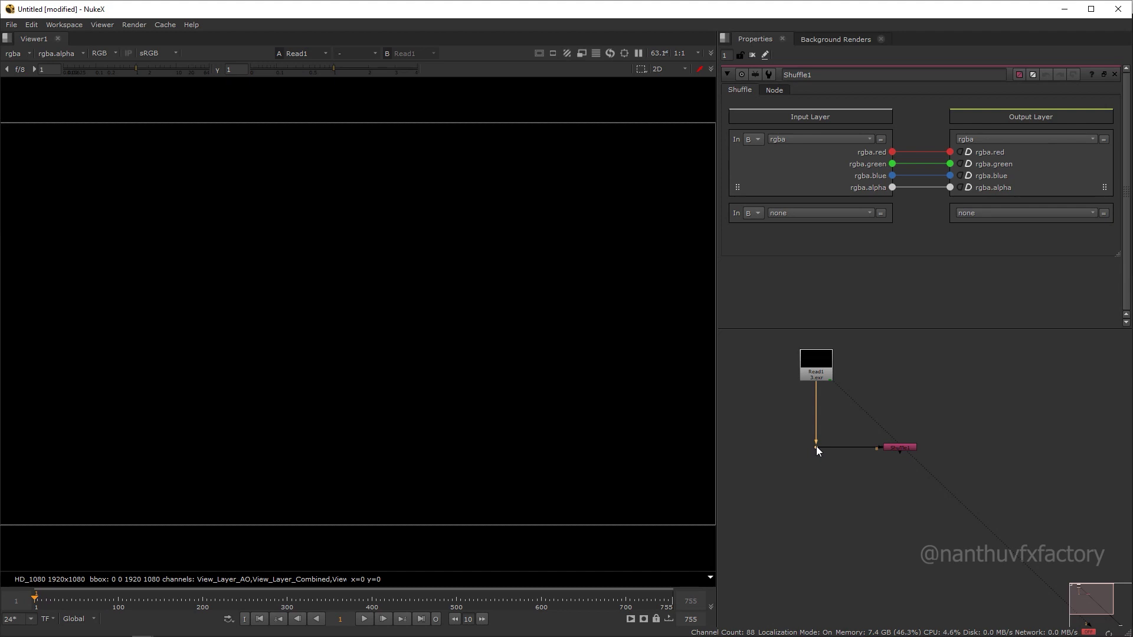
- Duplicate the Shuffle node below the first one and feed it from the existing Dot through a second Dot
{"action": "scroll", "coordinate": [911, 445], "scroll_direction": "up", "scroll_amount": 2}
{"action": "left_click", "coordinate": [901, 448]}
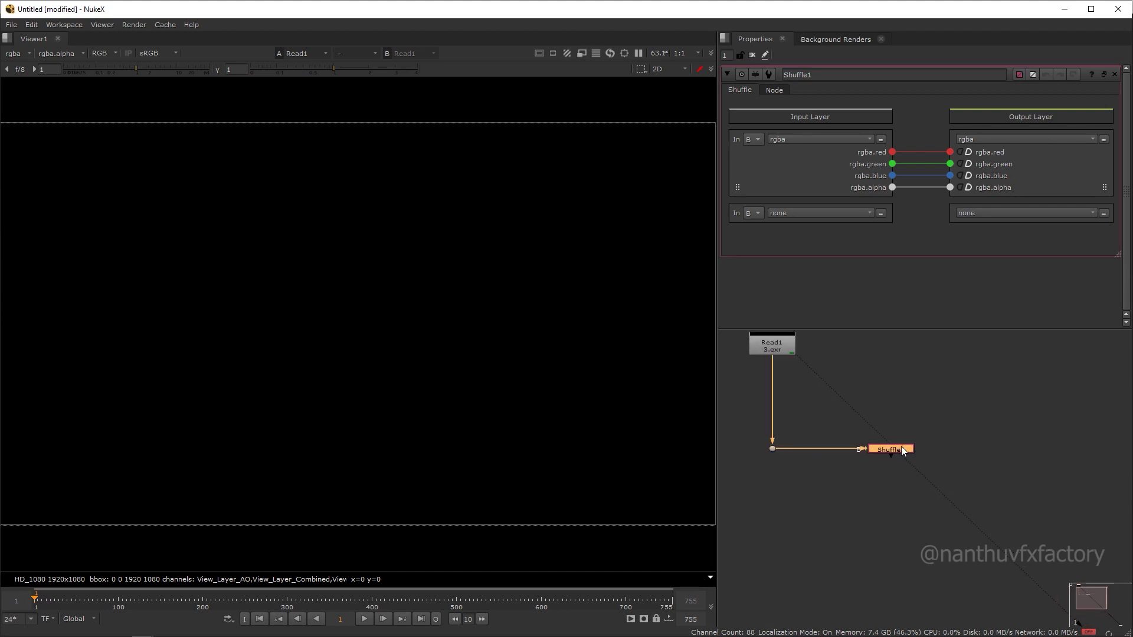
{"action": "left_click", "coordinate": [849, 506]}
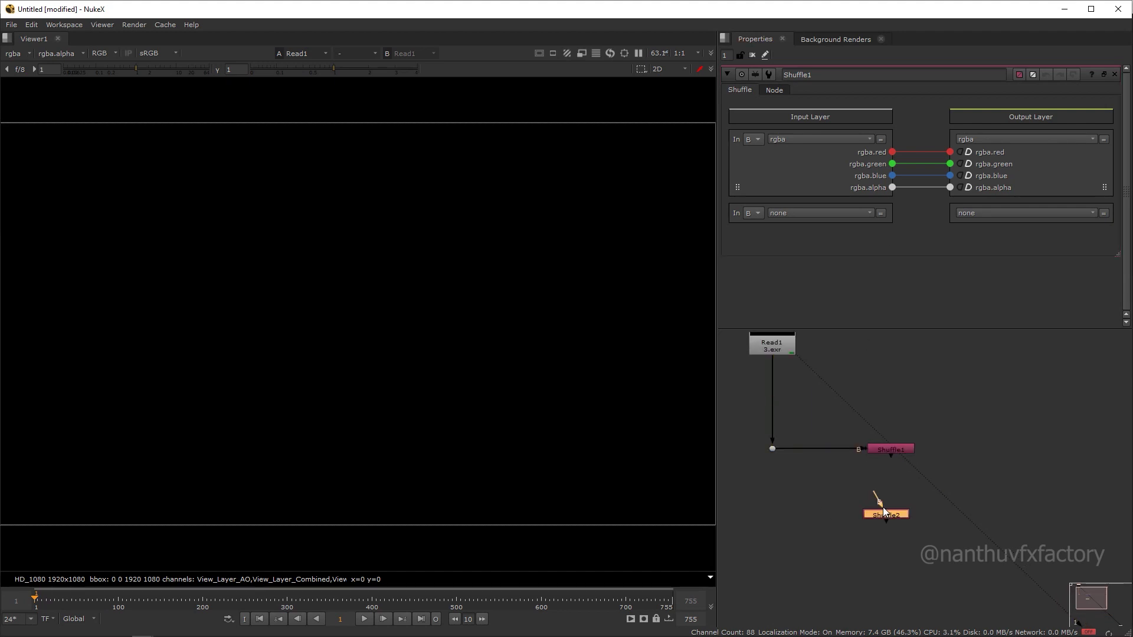
{"action": "left_click_drag", "start_coordinate": [776, 451], "coordinate": [773, 449]}
{"action": "left_click_drag", "start_coordinate": [827, 480], "coordinate": [774, 513], "text": "ctrl"}
- View Shuffle1 and set its input layer to View_Layer_DiffDir after trying View_Layer_DiffCol
{"action": "left_click", "coordinate": [905, 450]}
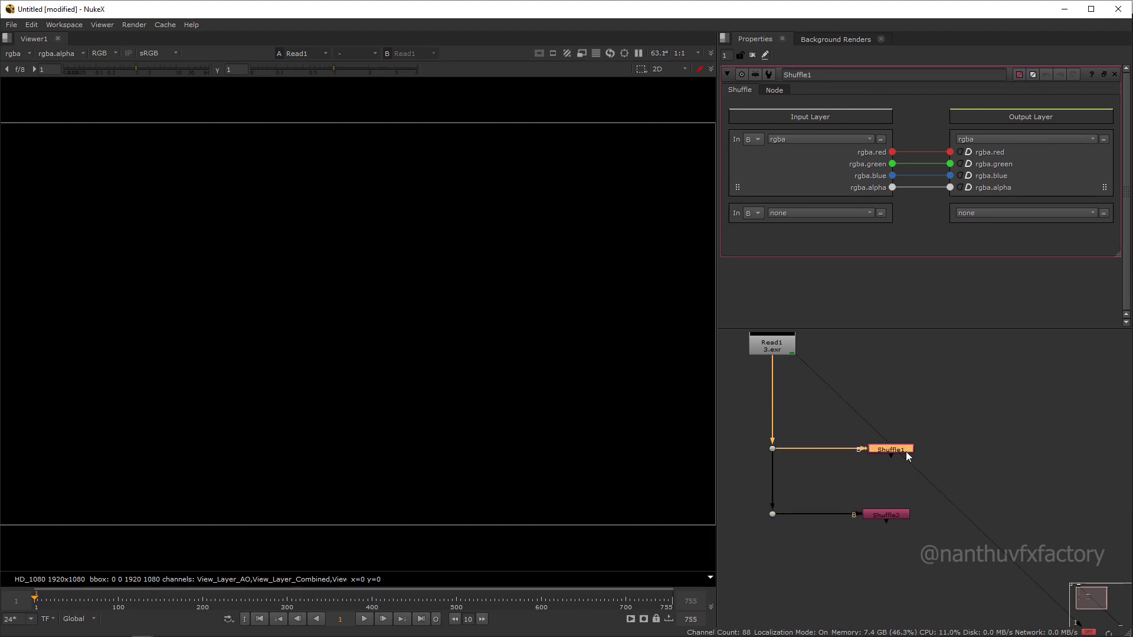
{"action": "key", "text": "1"}
{"action": "left_click", "coordinate": [816, 140]}
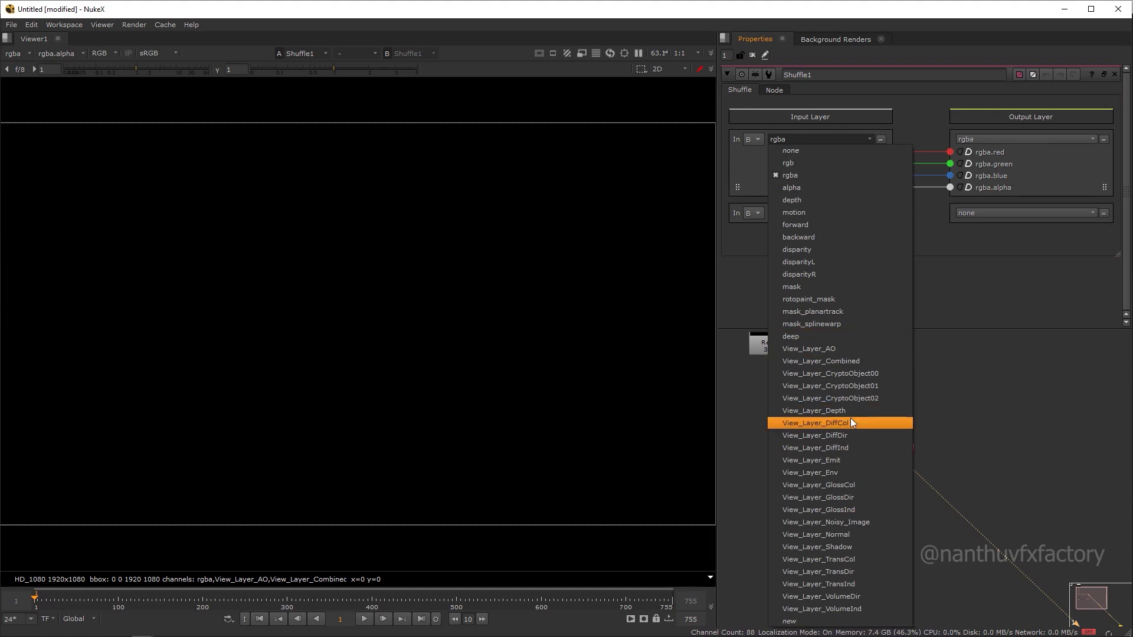
{"action": "left_click", "coordinate": [851, 419]}
{"action": "left_click", "coordinate": [830, 139]}
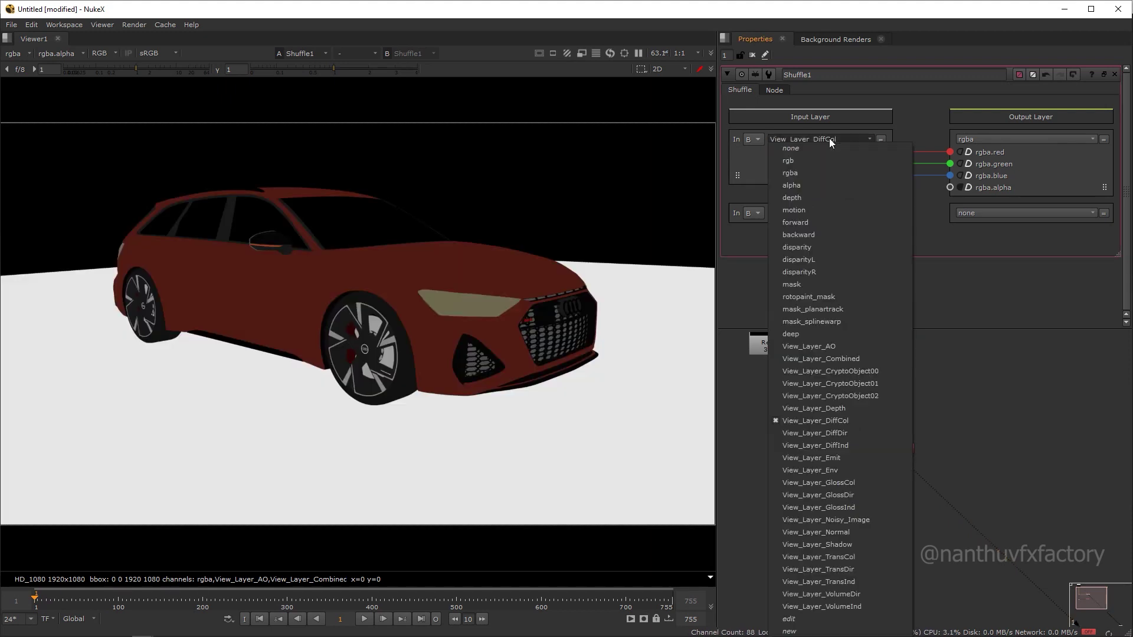
{"action": "left_click", "coordinate": [848, 419]}
- Set Shuffle2's input layer to View_Layer_GlossInd
{"action": "double_click", "coordinate": [895, 516]}
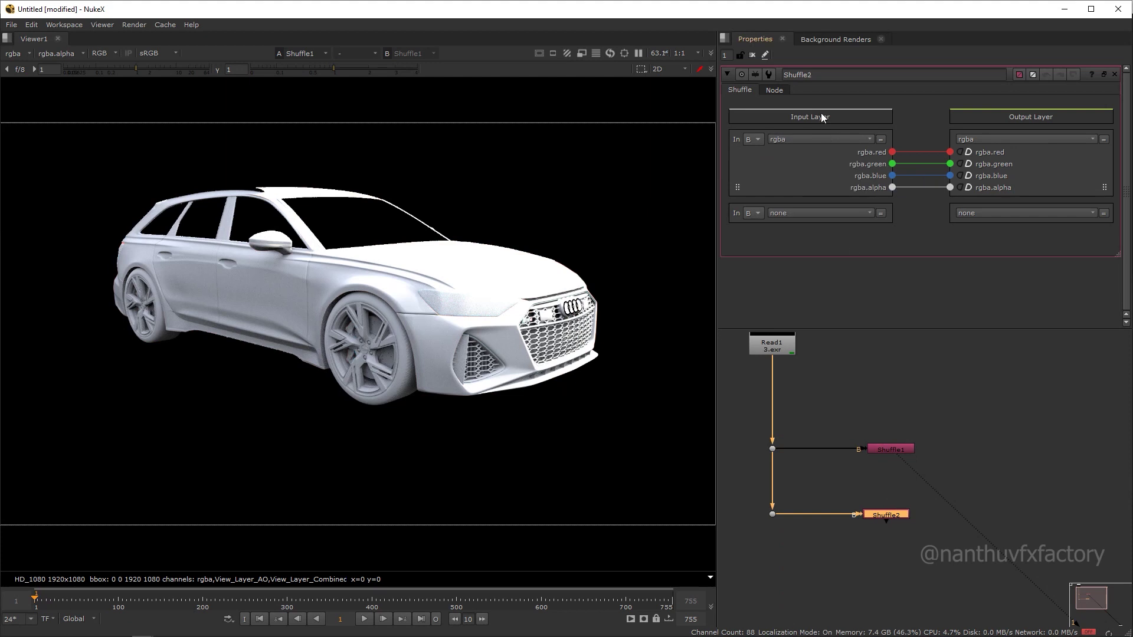
{"action": "left_click", "coordinate": [818, 139]}
{"action": "left_click", "coordinate": [850, 510]}
- Duplicate Shuffle2 as a third Shuffle node beneath it and route its input through a Dot in the vertical chain
{"action": "middle_click_drag", "start_coordinate": [885, 490], "coordinate": [961, 425]}
{"action": "key", "text": "ctrl+c"}
{"action": "left_click", "coordinate": [957, 488]}
{"action": "key", "text": "ctrl+v"}
{"action": "left_click_drag", "start_coordinate": [950, 475], "coordinate": [939, 515]}
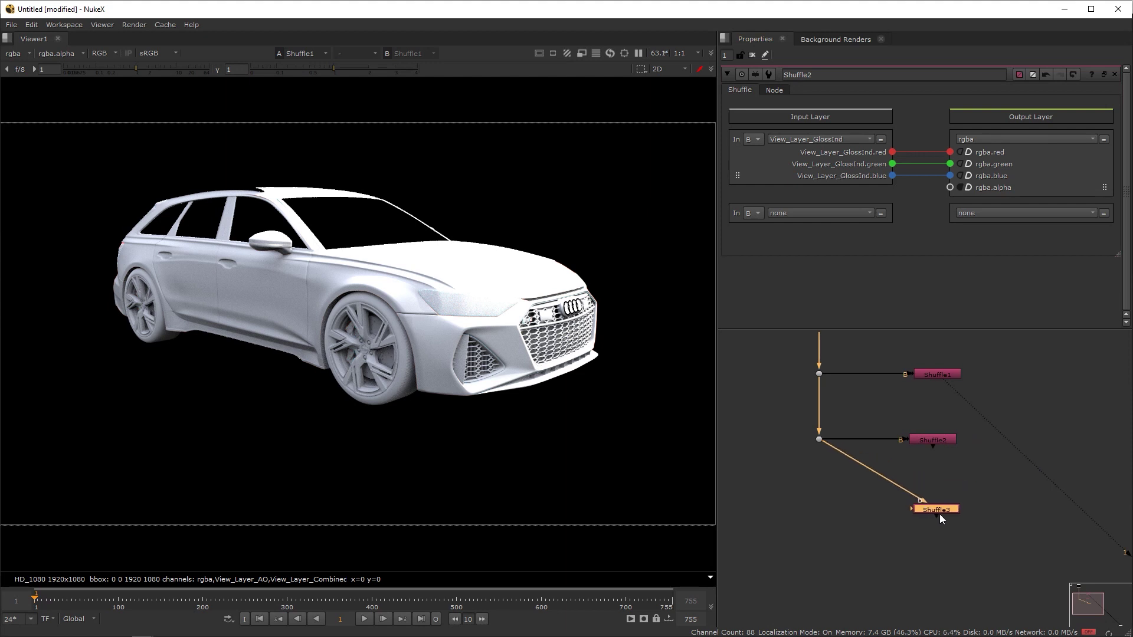
{"action": "left_click", "coordinate": [872, 483], "text": "ctrl"}
{"action": "left_click_drag", "start_coordinate": [872, 482], "coordinate": [819, 509]}
- Set Shuffle3's input layer to View_Layer_GlossCol
{"action": "left_click", "coordinate": [934, 509]}
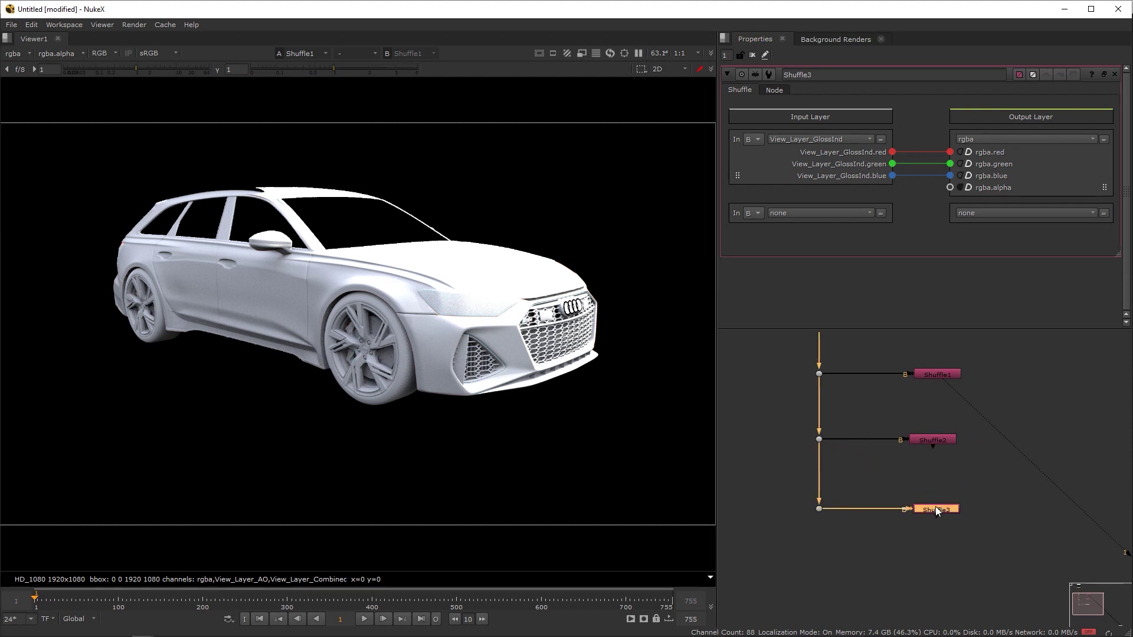
{"action": "left_click", "coordinate": [821, 138]}
{"action": "left_click", "coordinate": [848, 484]}
- Add a Merge node beside Shuffle2, with Shuffle2 feeding input A and Shuffle1 feeding input B through a Dot
{"action": "left_click", "coordinate": [940, 441]}
{"action": "left_click", "coordinate": [947, 375]}
{"action": "middle_click_drag", "start_coordinate": [948, 378], "coordinate": [912, 378]}
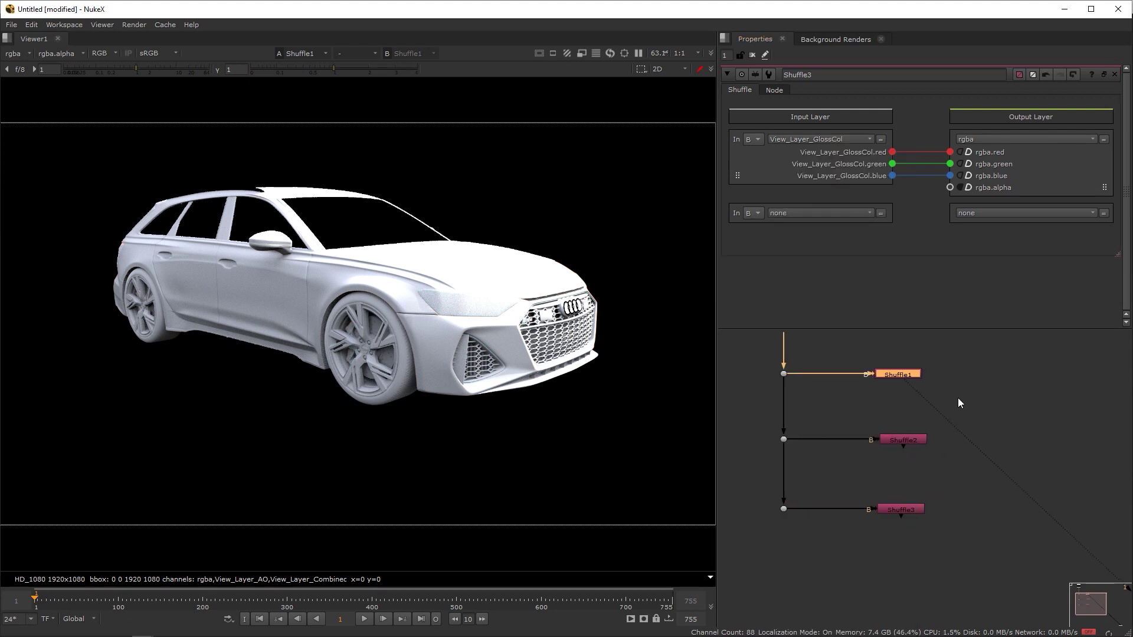
{"action": "left_click", "coordinate": [986, 435]}
{"action": "key", "text": "m"}
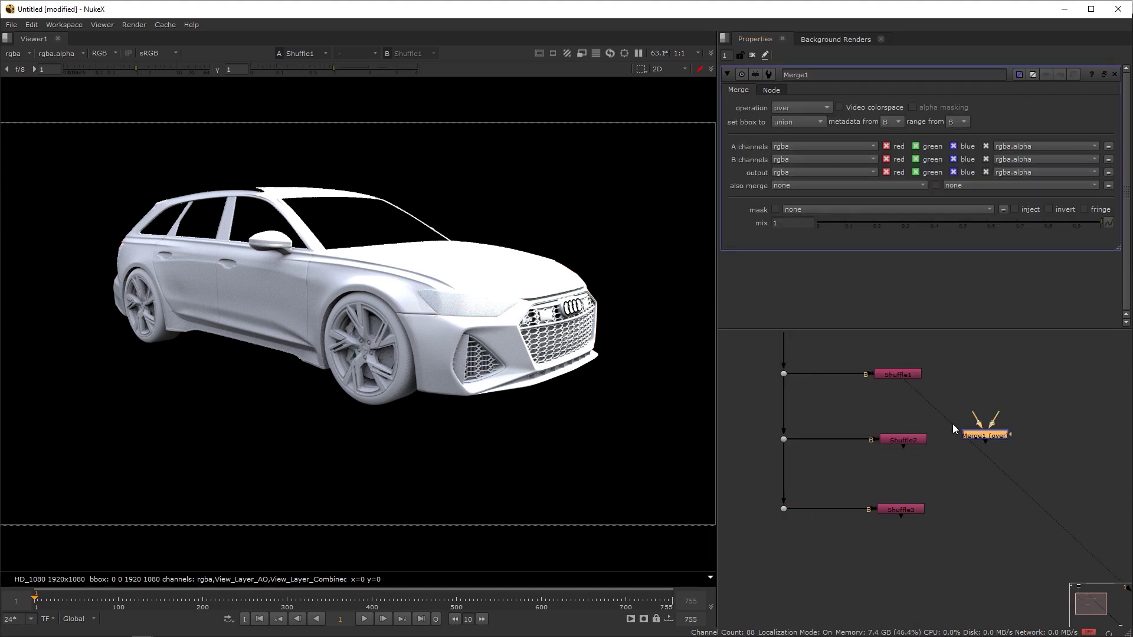
{"action": "left_click", "coordinate": [911, 443]}
{"action": "left_click", "coordinate": [913, 511]}
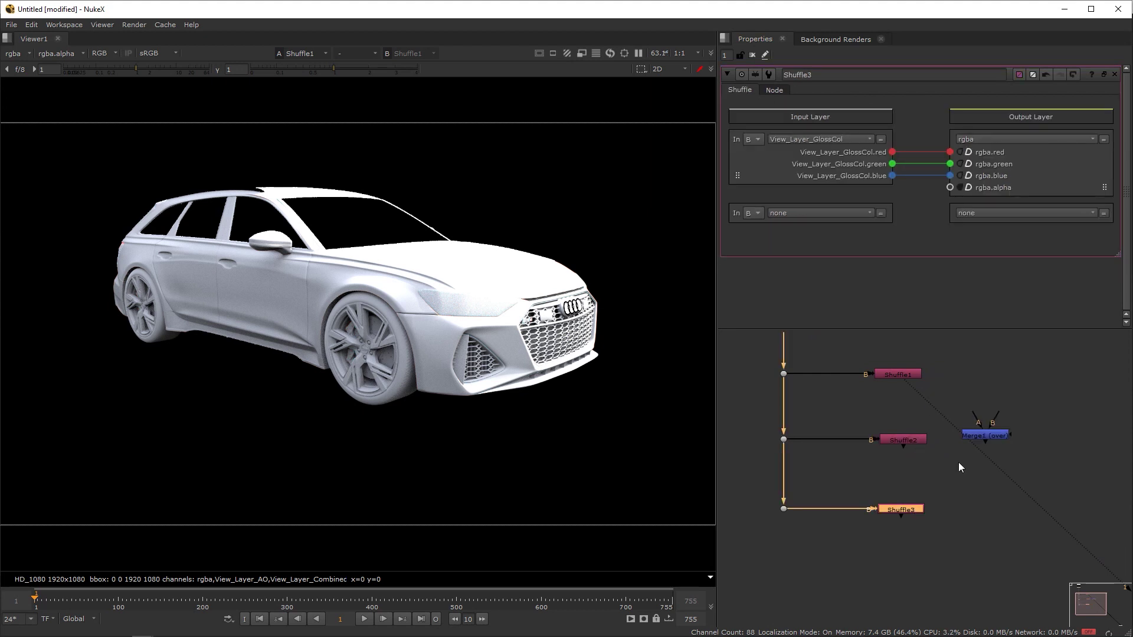
{"action": "left_click", "coordinate": [913, 443]}
{"action": "left_click_drag", "start_coordinate": [943, 473], "coordinate": [777, 342]}
{"action": "left_click_drag", "start_coordinate": [973, 414], "coordinate": [995, 373]}
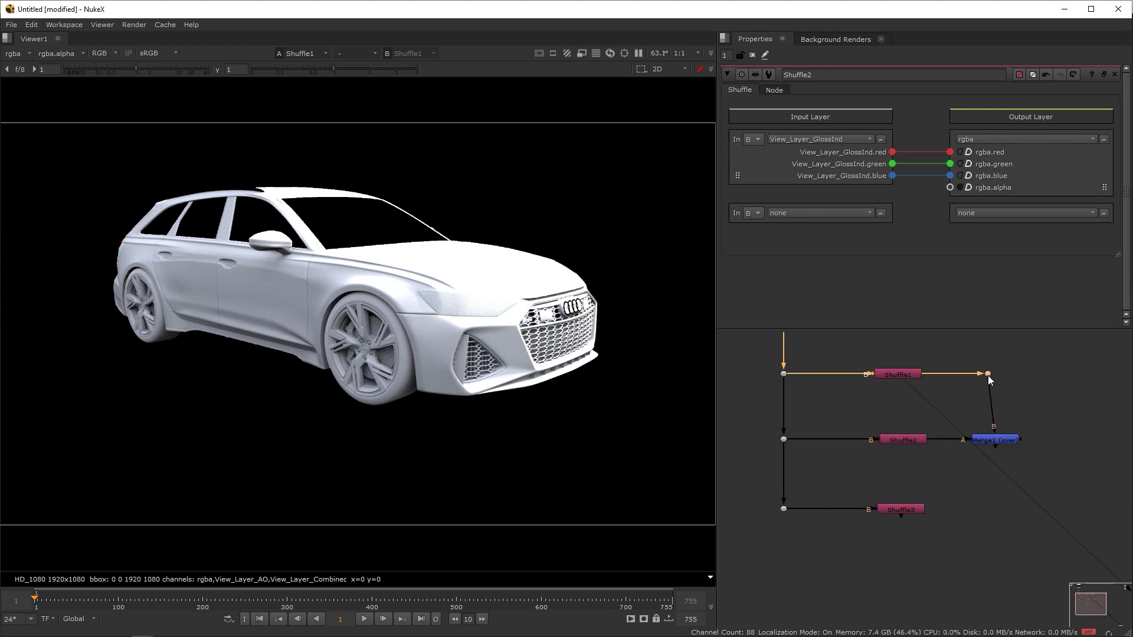
- View Merge1 and set its operation to plus
{"action": "left_click", "coordinate": [997, 439]}
{"action": "key", "text": "1"}
{"action": "double_click", "coordinate": [997, 439]}
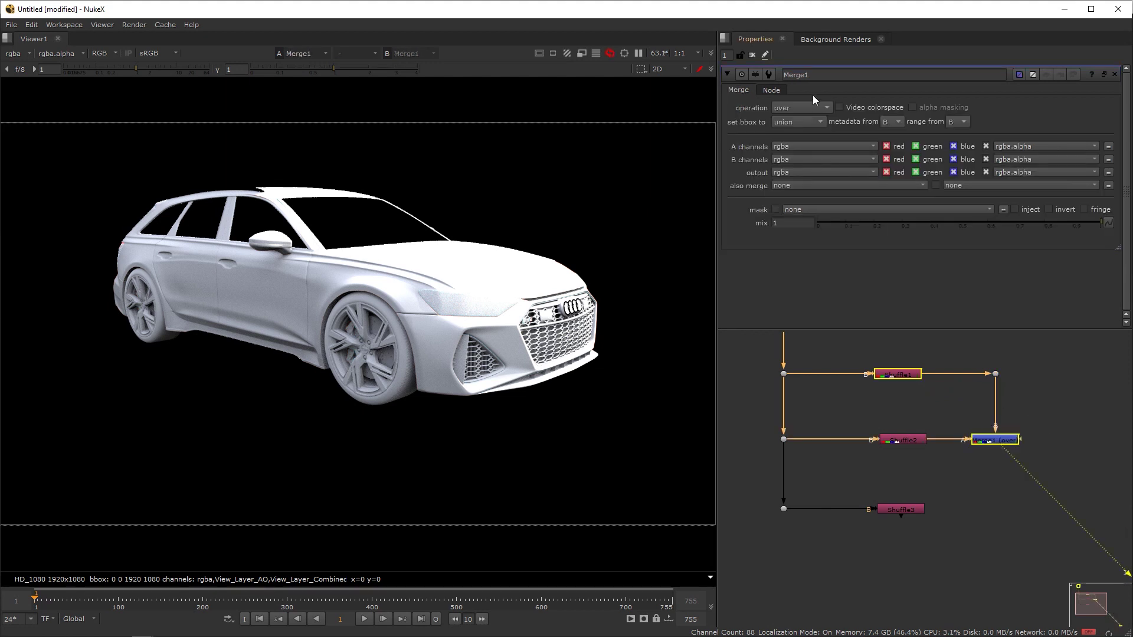
{"action": "left_click", "coordinate": [811, 109]}
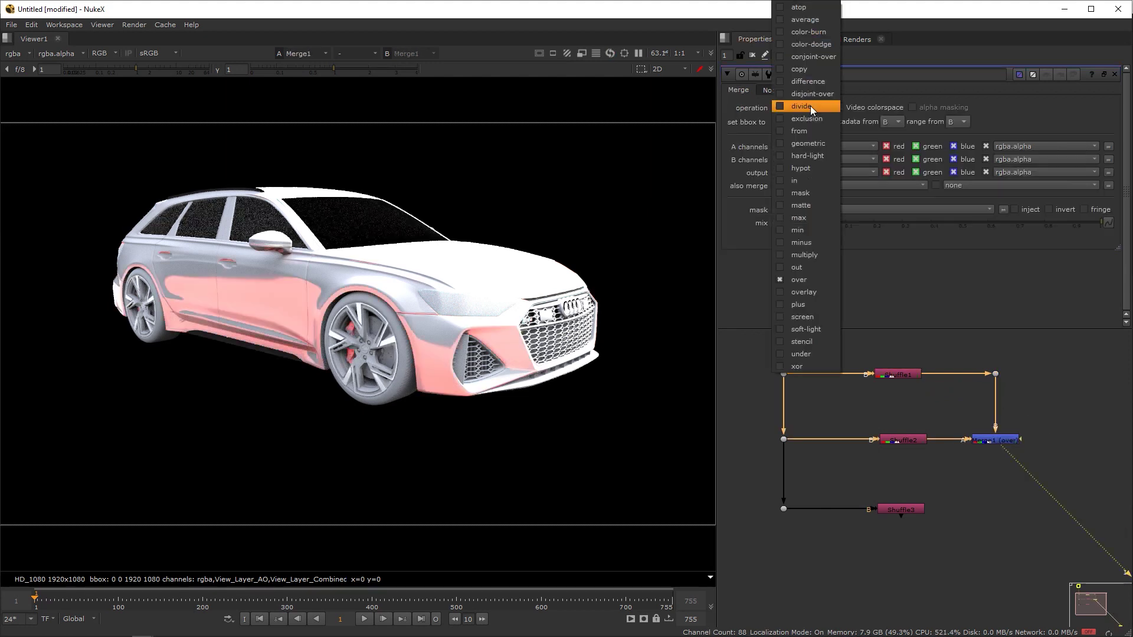
{"action": "left_click", "coordinate": [817, 308]}
{"action": "left_click_drag", "start_coordinate": [558, 171], "coordinate": [163, 413]}
- Check the layers of the two merged Shuffle nodes and set Shuffle2's input layer to View_Layer_DiffInd
{"action": "double_click", "coordinate": [911, 441]}
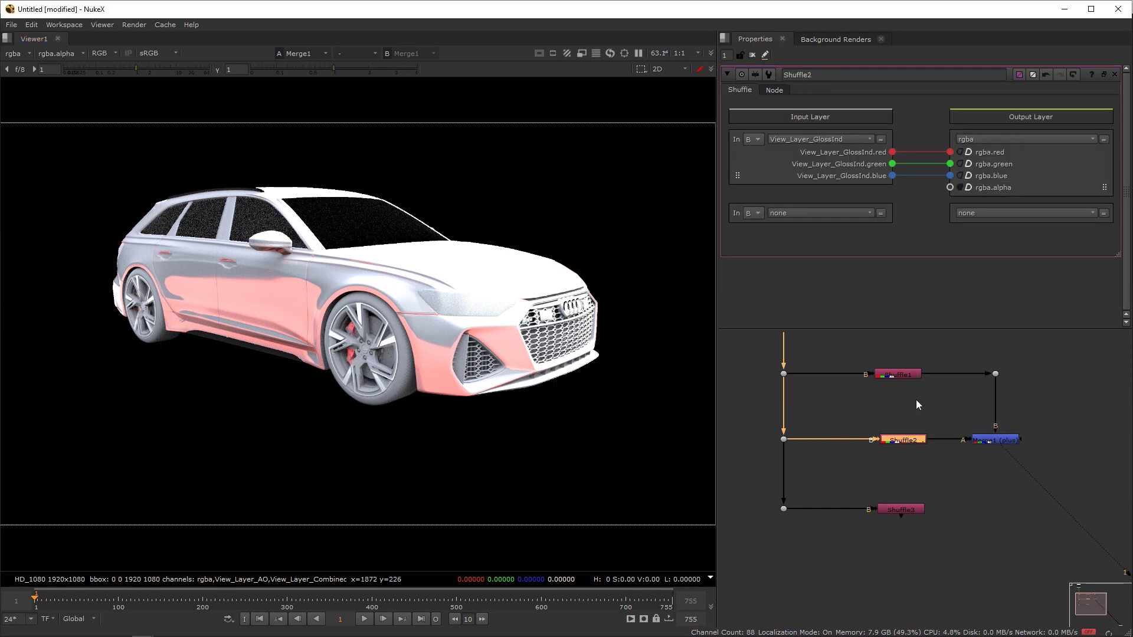
{"action": "double_click", "coordinate": [911, 375]}
{"action": "double_click", "coordinate": [912, 439]}
{"action": "left_click", "coordinate": [838, 142]}
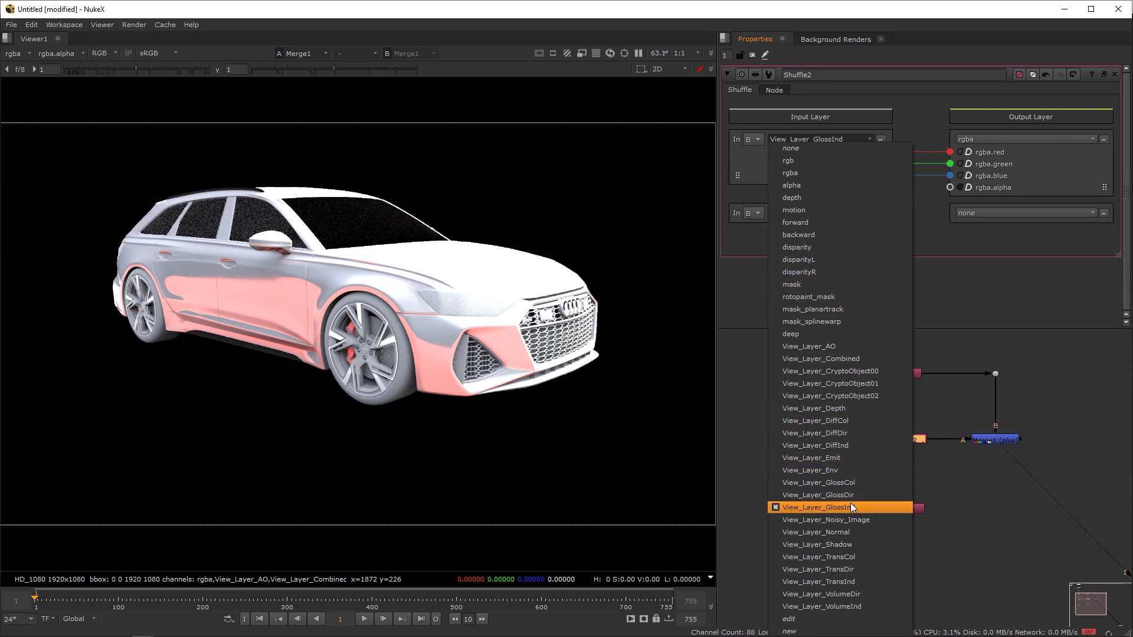
{"action": "left_click", "coordinate": [849, 446]}
- Compare Shuffle1's output with the Merge1 result in the viewer
{"action": "left_click", "coordinate": [995, 374]}
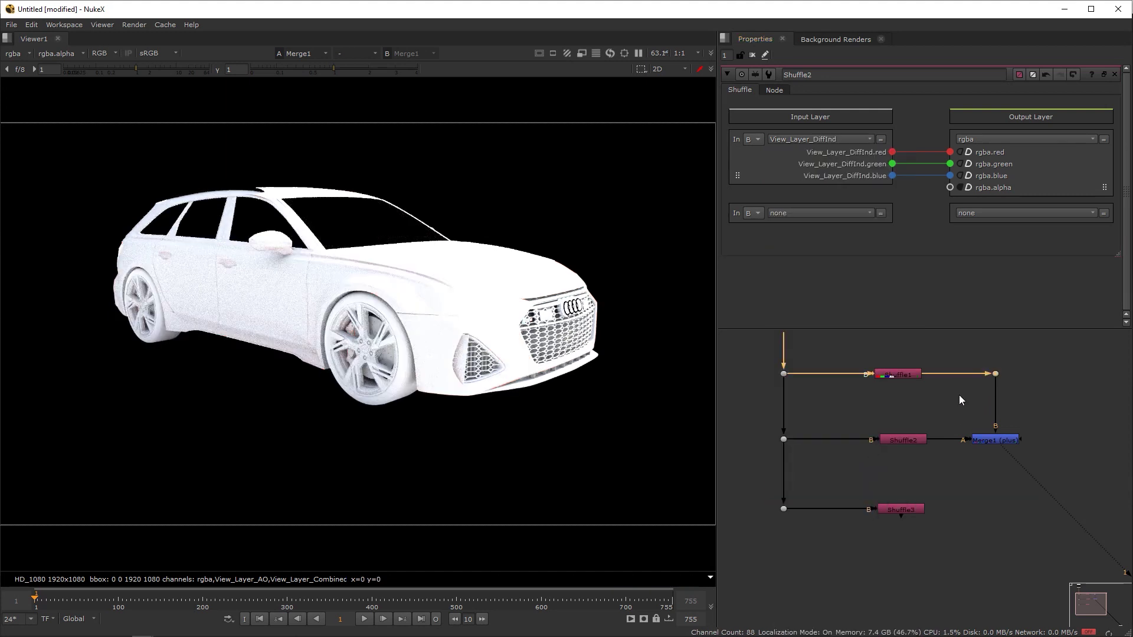
{"action": "key", "text": "1"}
{"action": "left_click_drag", "start_coordinate": [1051, 403], "coordinate": [952, 474]}
{"action": "key", "text": "1"}
- Add a second Merge node below Merge1, with Merge1 feeding input A and Shuffle3 feeding input B
{"action": "left_click", "coordinate": [984, 507]}
{"action": "key", "text": "m"}
{"action": "left_click_drag", "start_coordinate": [962, 472], "coordinate": [844, 349]}
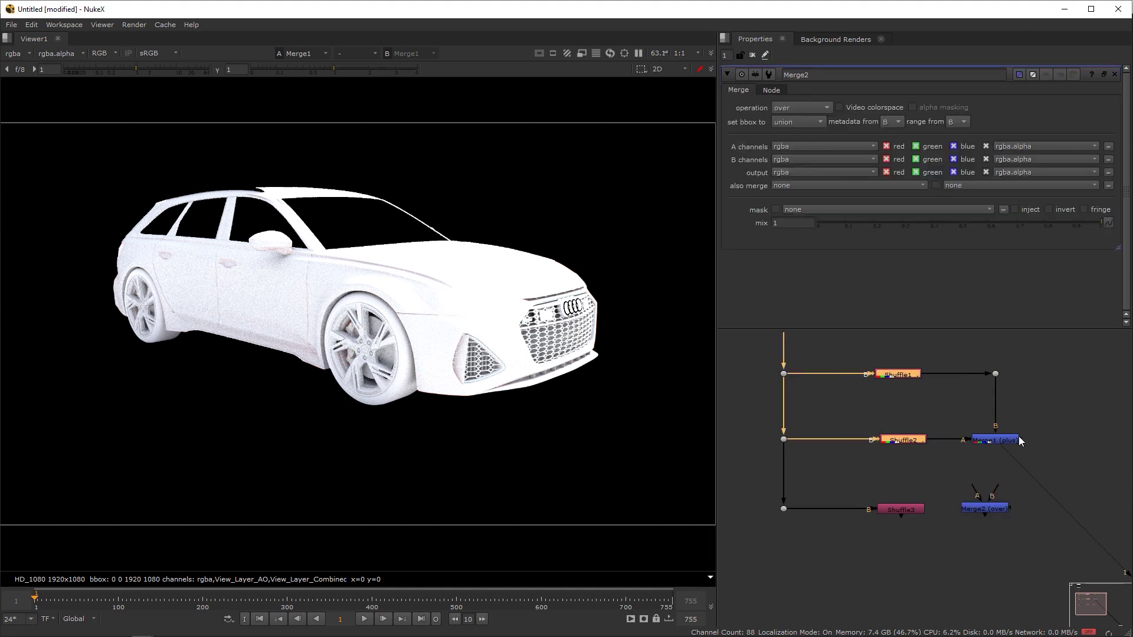
{"action": "double_click", "coordinate": [908, 512]}
{"action": "left_click_drag", "start_coordinate": [992, 507], "coordinate": [996, 442]}
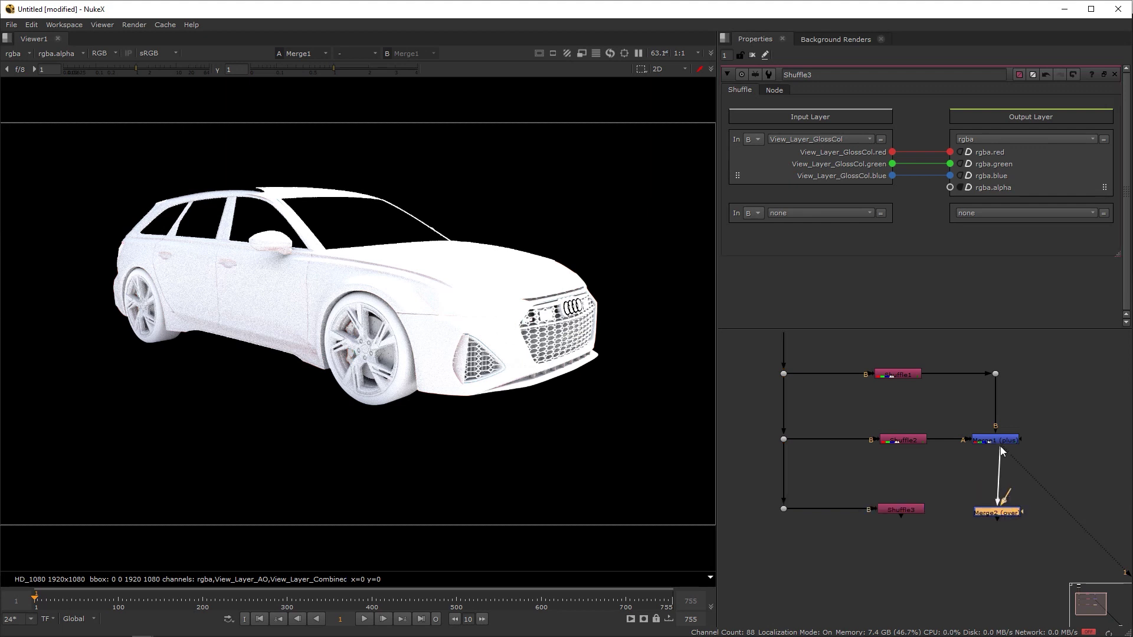
{"action": "left_click_drag", "start_coordinate": [1007, 498], "coordinate": [910, 513]}
- View Merge2 and set its operation to multiply
{"action": "double_click", "coordinate": [996, 511]}
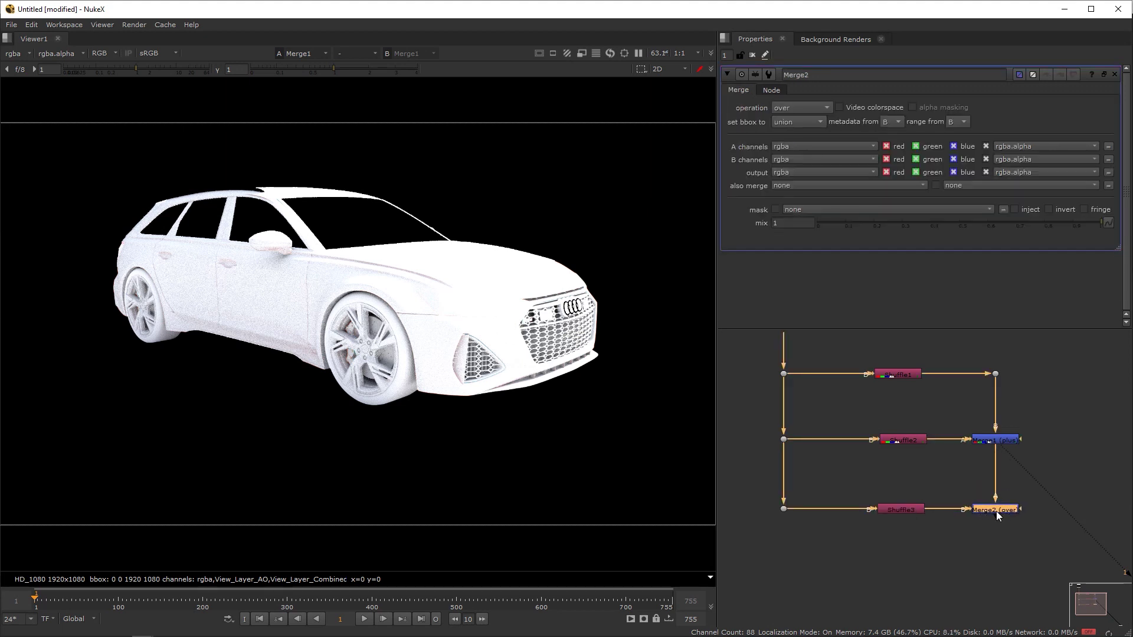
{"action": "key", "text": "1"}
{"action": "left_click", "coordinate": [813, 106]}
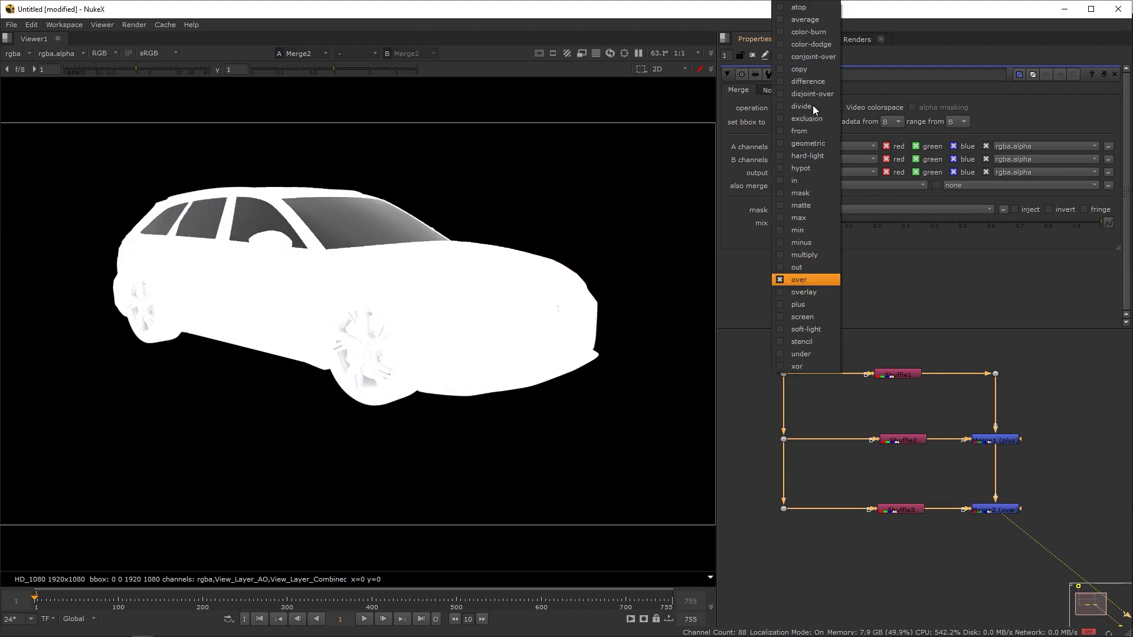
{"action": "left_click", "coordinate": [815, 253]}
{"action": "left_click_drag", "start_coordinate": [552, 201], "coordinate": [76, 379], "text": "ctrl+shift"}
- Set Shuffle3's input layer to View_Layer_DiffCol
{"action": "scroll", "coordinate": [946, 543], "scroll_direction": "down", "scroll_amount": 3}
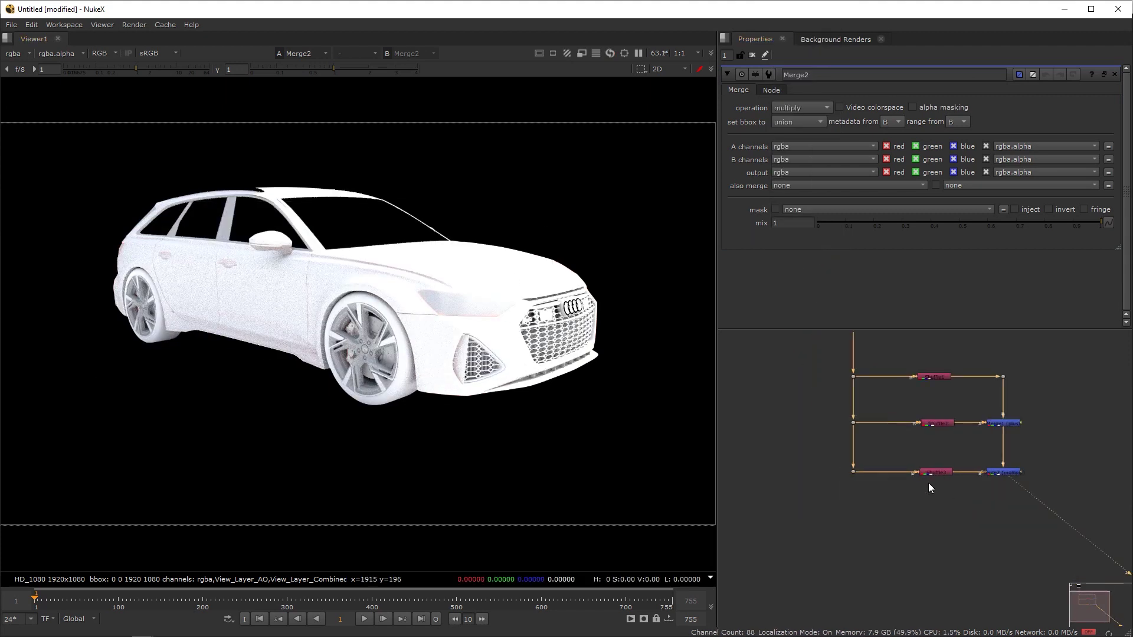
{"action": "left_click", "coordinate": [951, 522]}
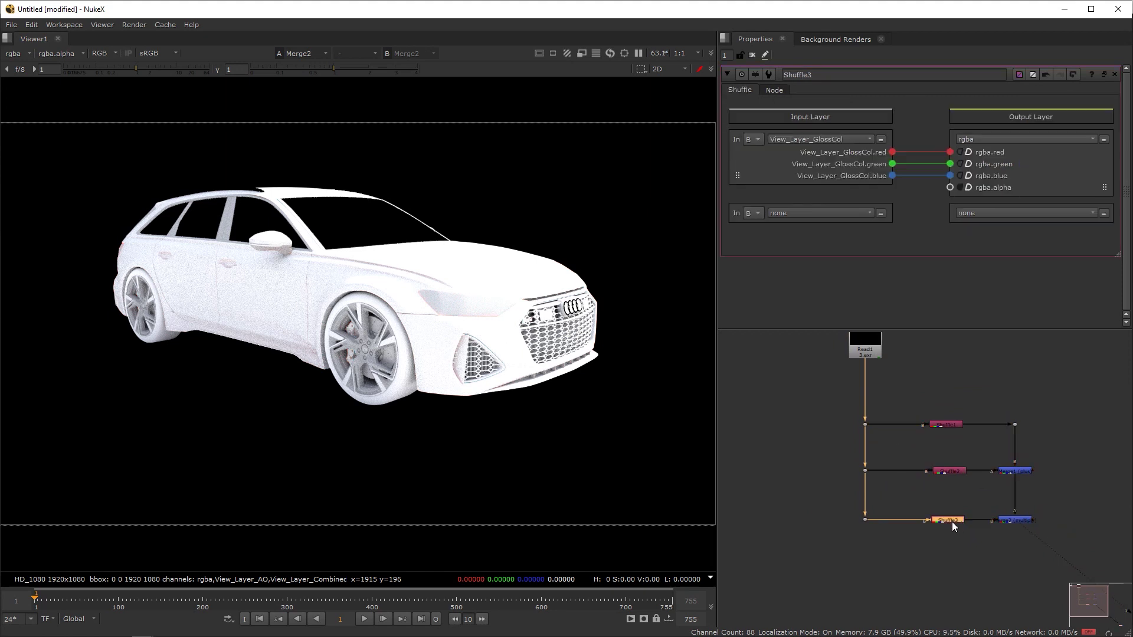
{"action": "left_click", "coordinate": [866, 139]}
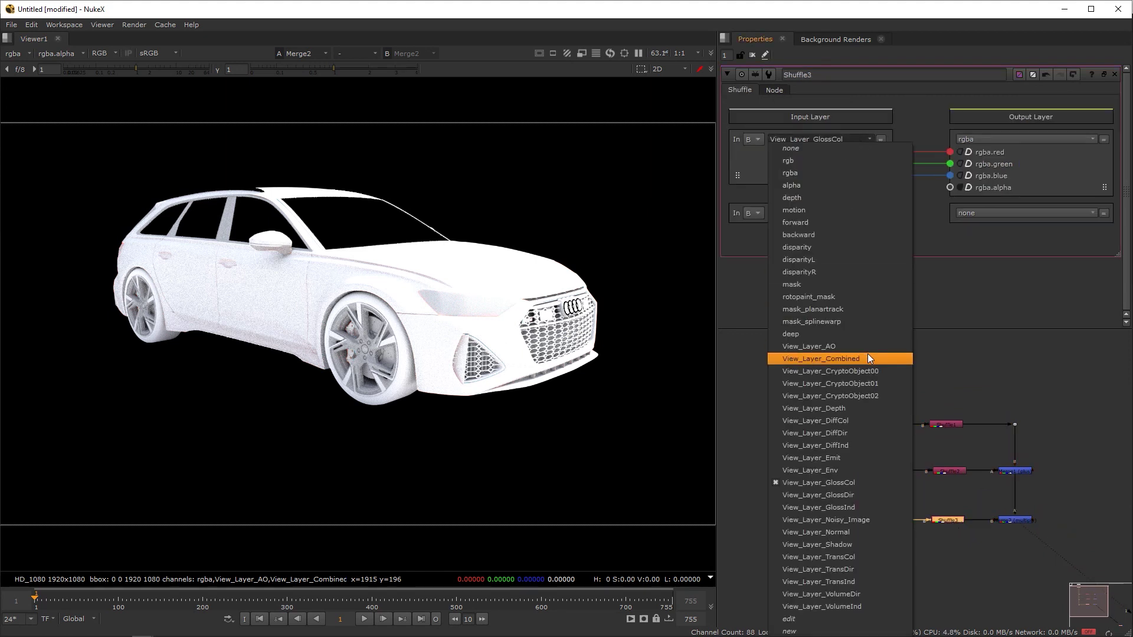
{"action": "left_click", "coordinate": [852, 422]}
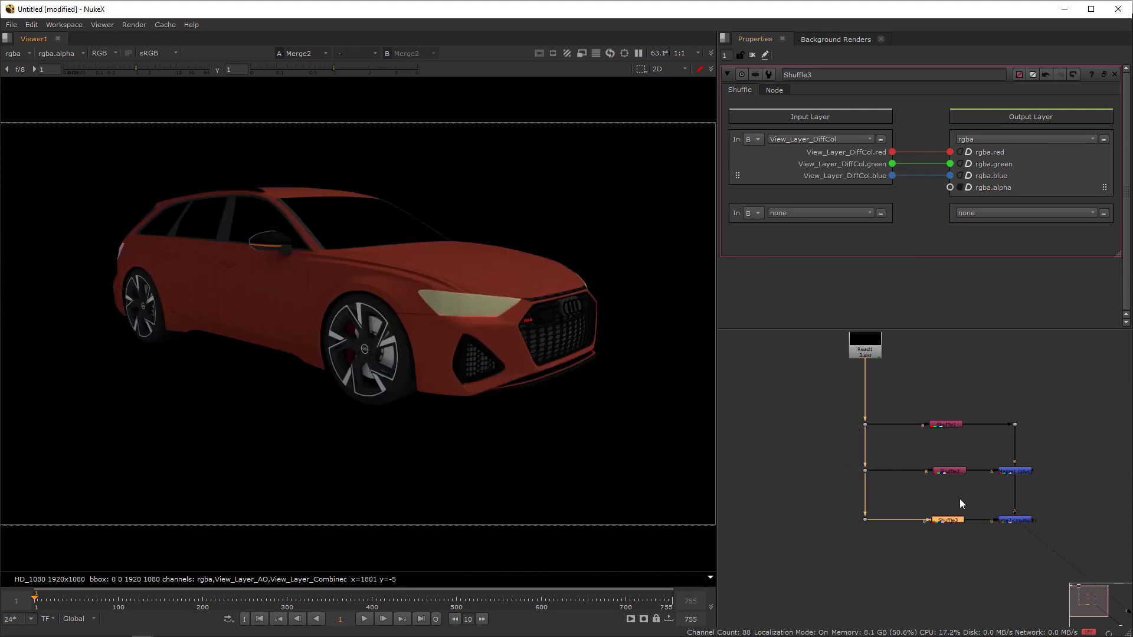
- View each Shuffle and Merge output in turn, from Shuffle1 down to Merge2, to check how the diffuse passes combine
{"action": "left_click_drag", "start_coordinate": [1033, 410], "coordinate": [983, 445]}
{"action": "left_click_drag", "start_coordinate": [911, 390], "coordinate": [996, 497]}
{"action": "key", "text": "1"}
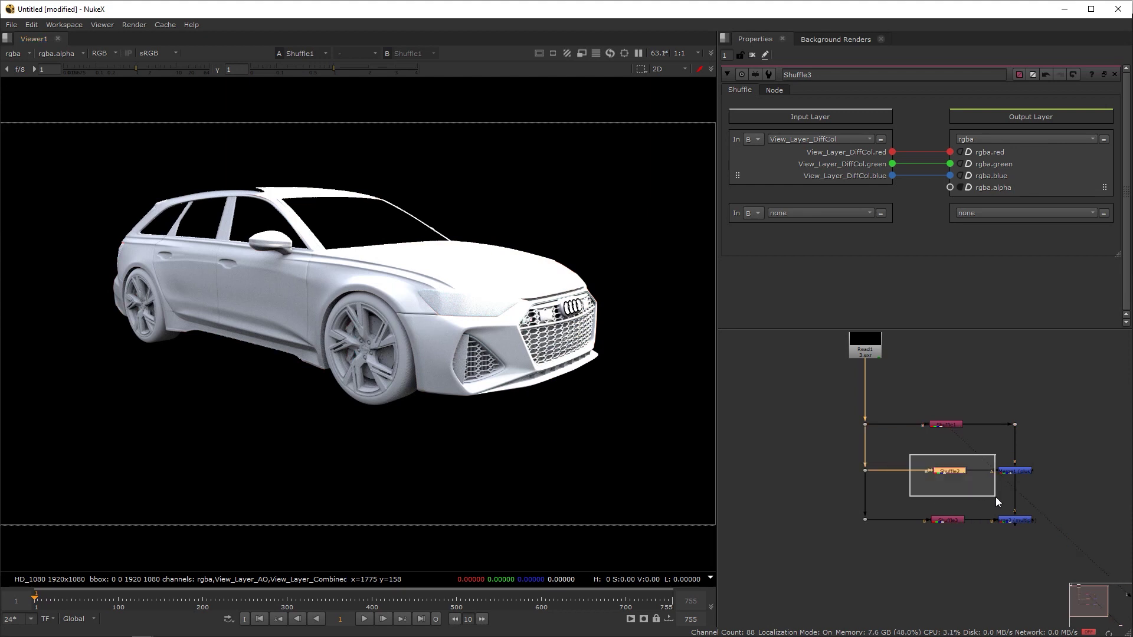
{"action": "key", "text": "1"}
{"action": "left_click_drag", "start_coordinate": [1042, 456], "coordinate": [990, 486]}
{"action": "key", "text": "1"}
{"action": "left_click_drag", "start_coordinate": [915, 500], "coordinate": [983, 554]}
{"action": "key", "text": "1"}
{"action": "left_click_drag", "start_coordinate": [1062, 495], "coordinate": [988, 537]}
{"action": "key", "text": "1"}
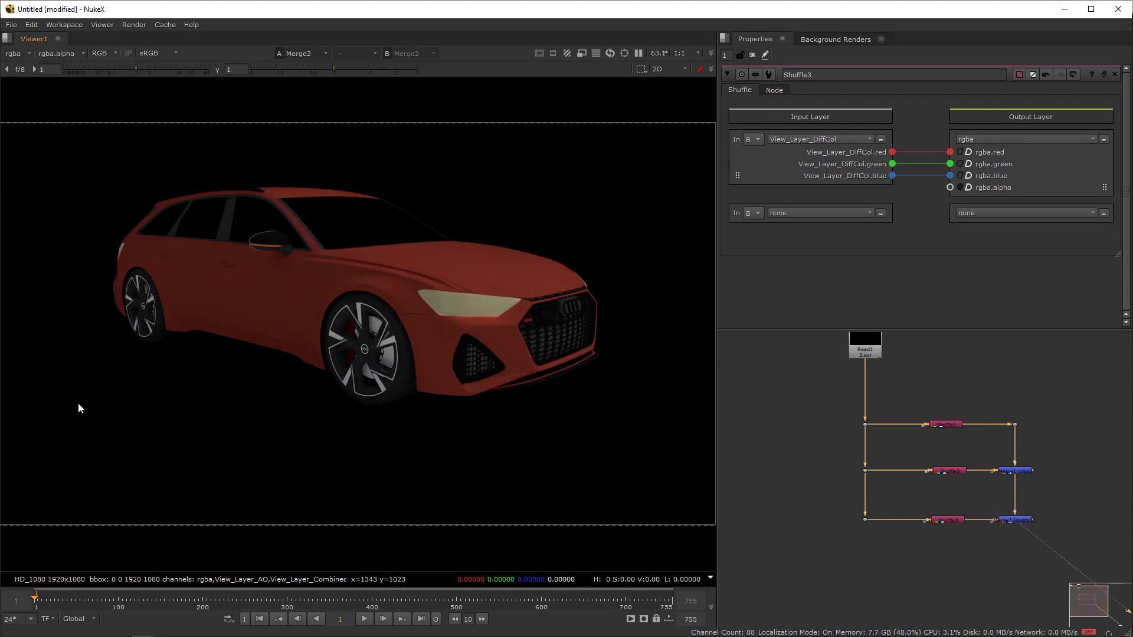
- Offset the Read node from the diffuse group and route its output through an additional Dot below it
{"action": "scroll", "coordinate": [759, 469], "scroll_direction": "down", "scroll_amount": 3}
{"action": "middle_click_drag", "start_coordinate": [852, 464], "coordinate": [858, 425]}
{"action": "left_click_drag", "start_coordinate": [845, 346], "coordinate": [777, 398]}
- Duplicate the whole Shuffle and Merge group below the original and connect it to the Read node's branch through a new Dot
{"action": "left_click_drag", "start_coordinate": [815, 354], "coordinate": [974, 503]}
{"action": "key", "text": "ctrl+c"}
{"action": "left_click", "coordinate": [947, 561]}
{"action": "key", "text": "ctrl+v"}
{"action": "left_click_drag", "start_coordinate": [991, 587], "coordinate": [896, 512]}
{"action": "left_click", "coordinate": [854, 506]}
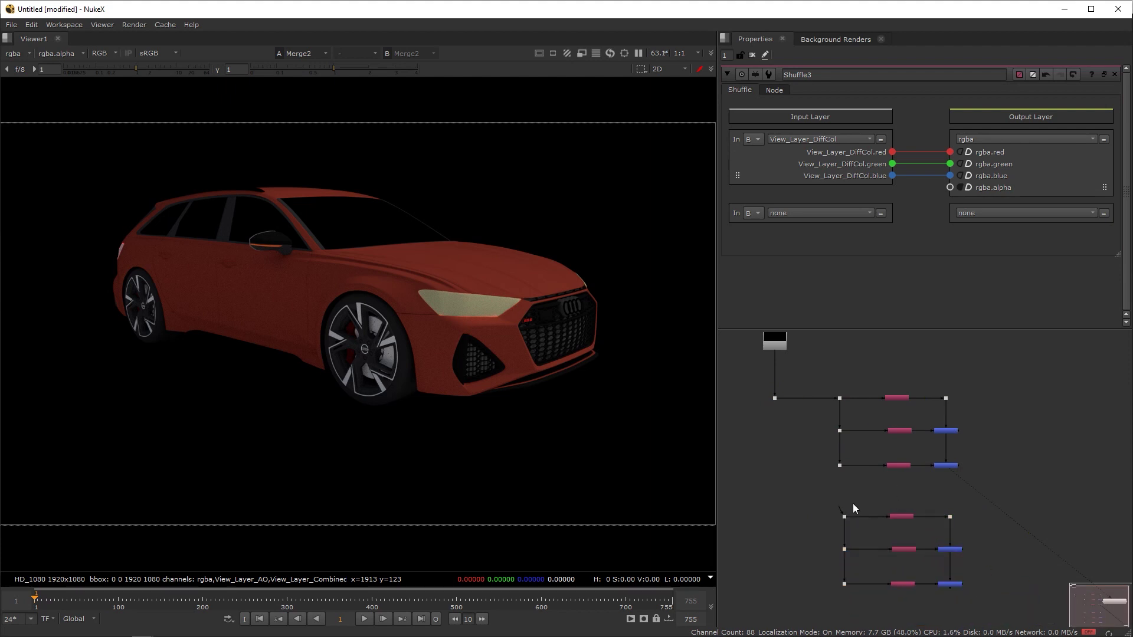
{"action": "left_click_drag", "start_coordinate": [807, 457], "coordinate": [772, 400]}
{"action": "left_click_drag", "start_coordinate": [807, 457], "coordinate": [777, 517], "text": "ctrl"}
- In the duplicated group, set Shuffle5's input layer to View_Layer_GlossDir and Shuffle4's input layer to View_Layer_GlossInd
{"action": "scroll", "coordinate": [914, 507], "scroll_direction": "up", "scroll_amount": 5}
{"action": "left_click", "coordinate": [907, 487]}
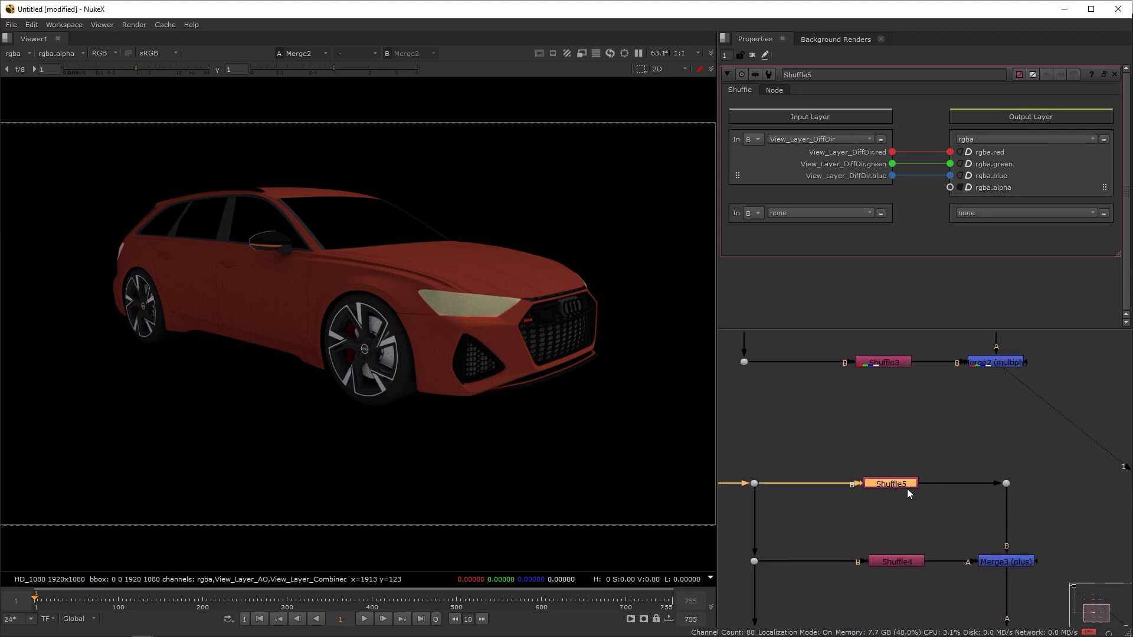
{"action": "left_click", "coordinate": [838, 141]}
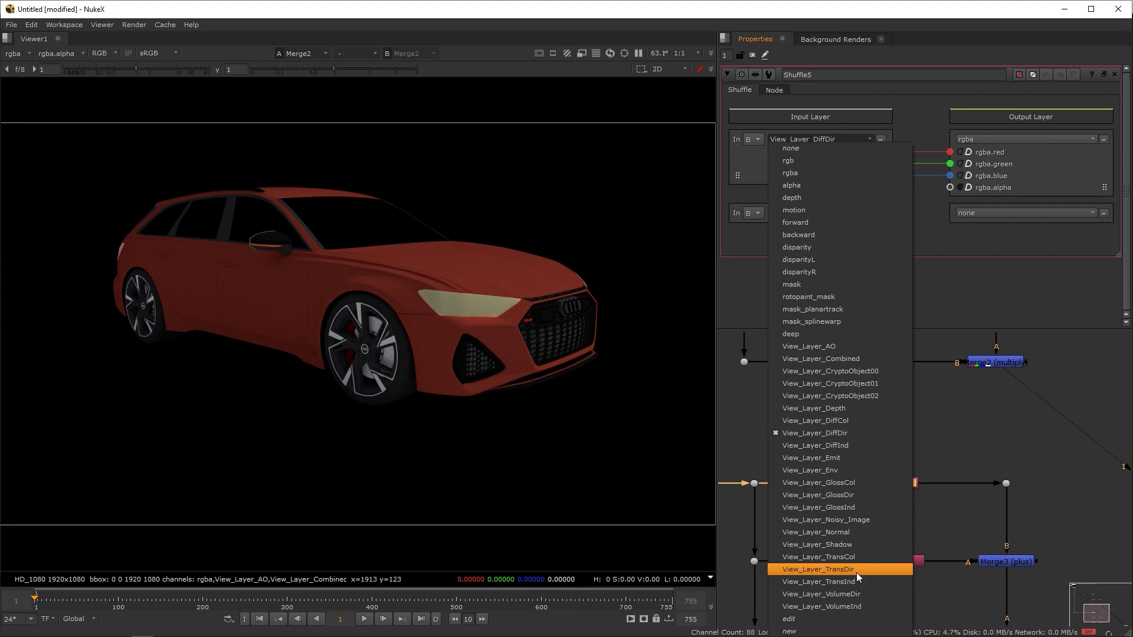
{"action": "left_click", "coordinate": [854, 494]}
{"action": "left_click", "coordinate": [904, 559]}
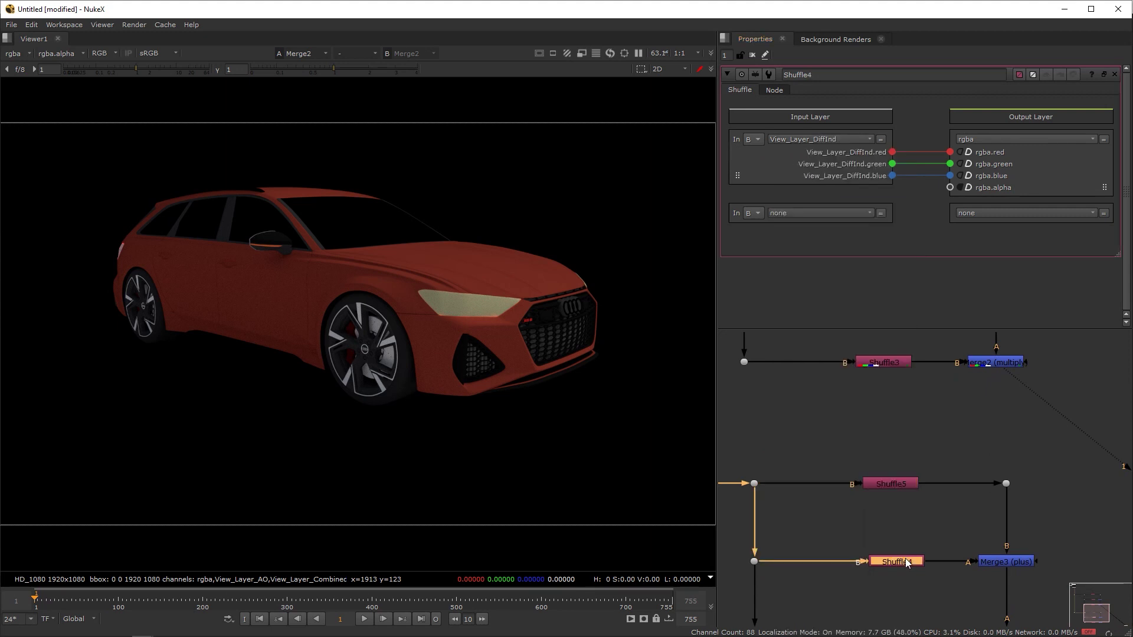
{"action": "left_click", "coordinate": [845, 142]}
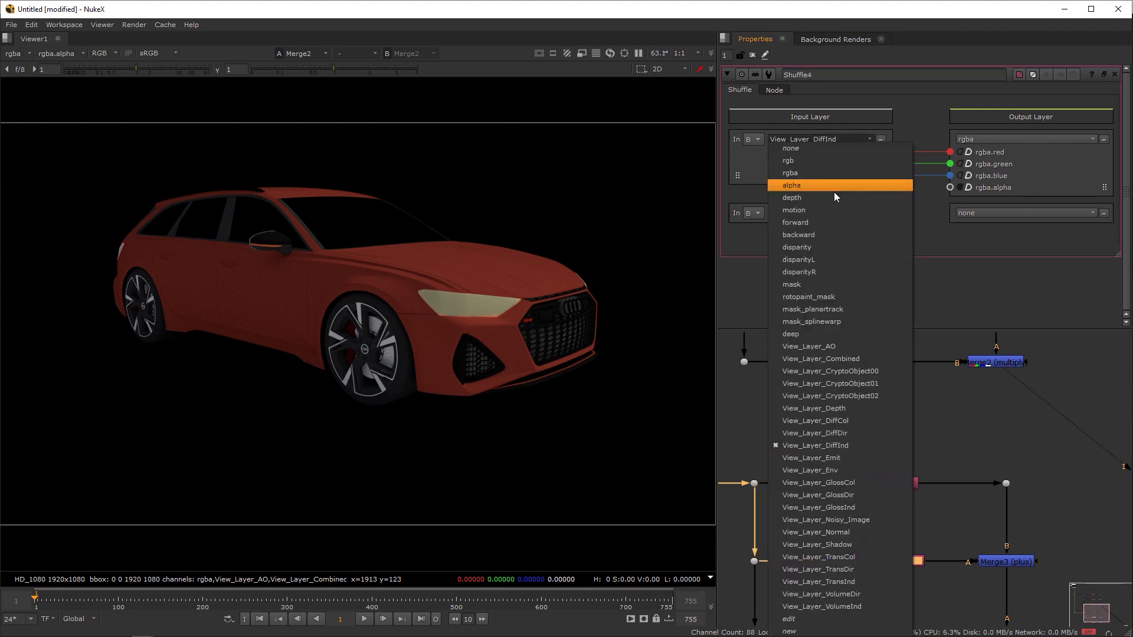
{"action": "left_click", "coordinate": [845, 503]}
- Set the input layer of Shuffle6, the lowest Shuffle in the duplicated group, to View_Layer_GlossCol
{"action": "scroll", "coordinate": [933, 444], "scroll_direction": "down", "scroll_amount": 2}
{"action": "middle_click_drag", "start_coordinate": [934, 444], "coordinate": [936, 416]}
{"action": "double_click", "coordinate": [908, 557]}
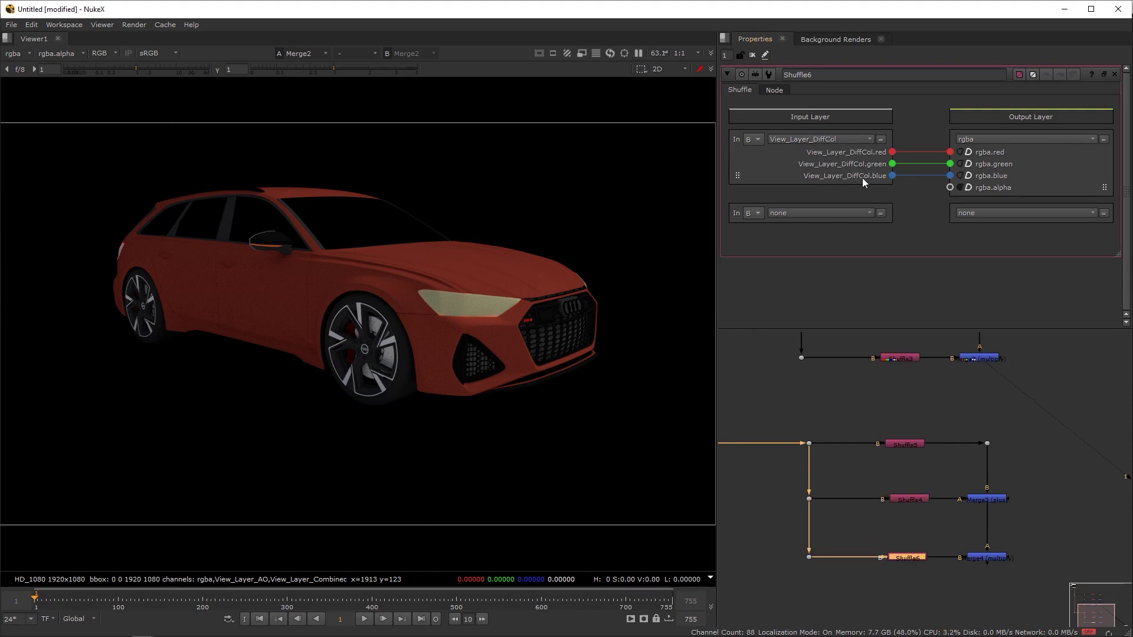
{"action": "left_click", "coordinate": [845, 140]}
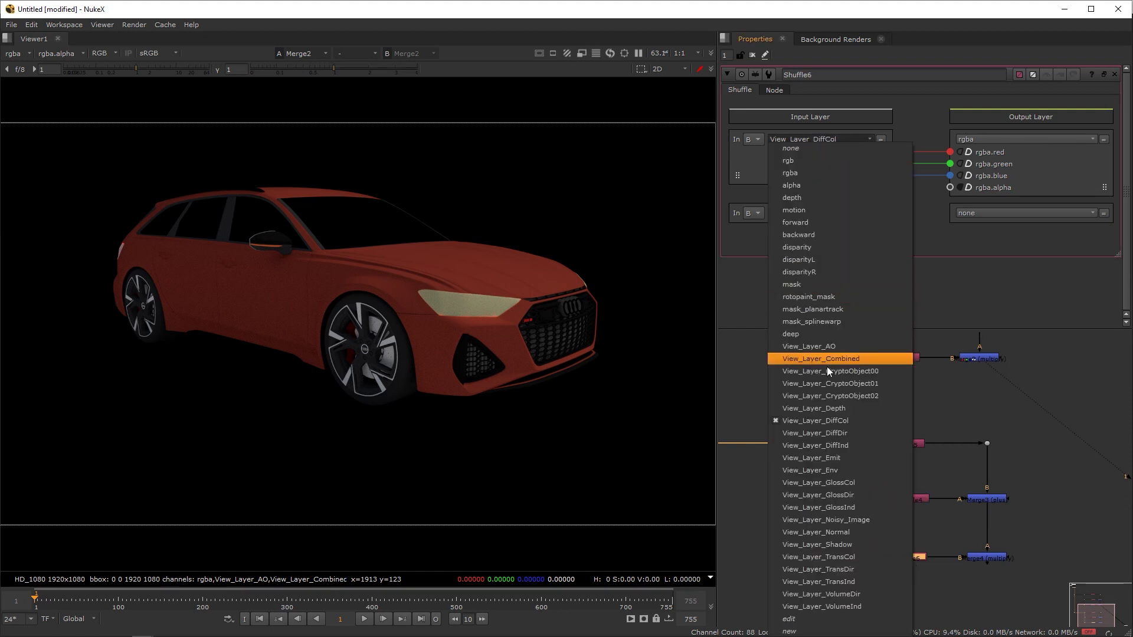
{"action": "left_click", "coordinate": [856, 481]}
- View the outputs of Shuffle4, Shuffle6, Merge3 and Merge4 in turn to check how the glossy passes combine
{"action": "left_click_drag", "start_coordinate": [856, 464], "coordinate": [943, 519]}
{"action": "key", "text": "1"}
{"action": "left_click_drag", "start_coordinate": [864, 538], "coordinate": [933, 577]}
{"action": "key", "text": "1"}
{"action": "left_click_drag", "start_coordinate": [1031, 472], "coordinate": [951, 524]}
{"action": "key", "text": "1"}
{"action": "left_click_drag", "start_coordinate": [1034, 544], "coordinate": [955, 593]}
{"action": "key", "text": "1"}
- Offset the diffuse group from the glossy group and combine their final Merge outputs, Merge4 and Merge2, in a new Merge node
{"action": "scroll", "coordinate": [954, 519], "scroll_direction": "down", "scroll_amount": 3}
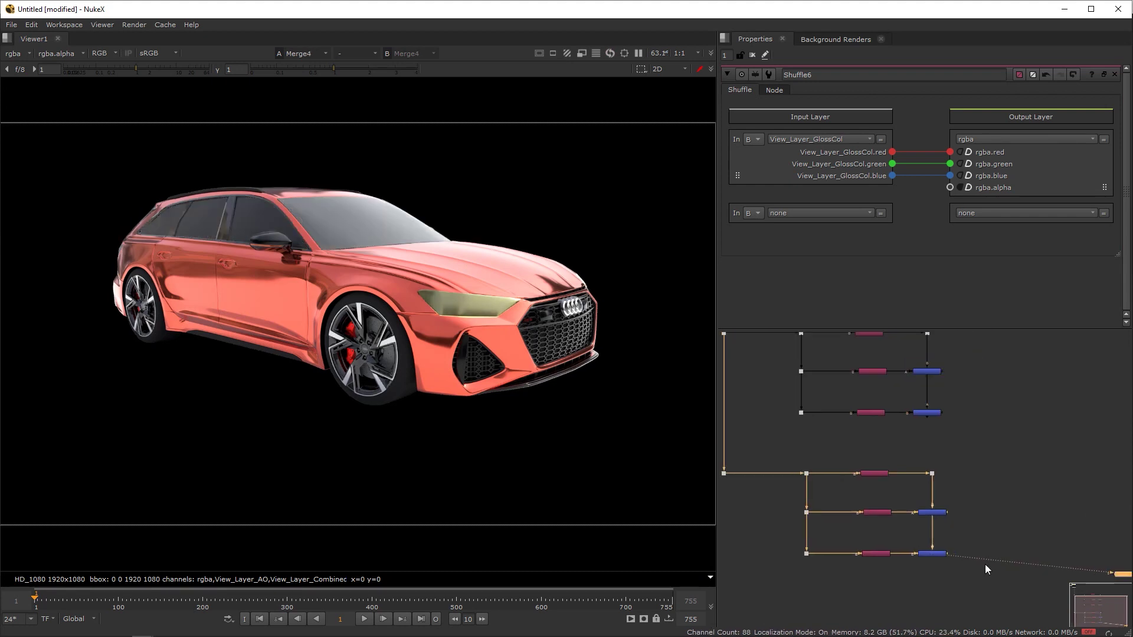
{"action": "scroll", "coordinate": [950, 445], "scroll_direction": "down", "scroll_amount": 1}
{"action": "left_click_drag", "start_coordinate": [975, 450], "coordinate": [974, 390]}
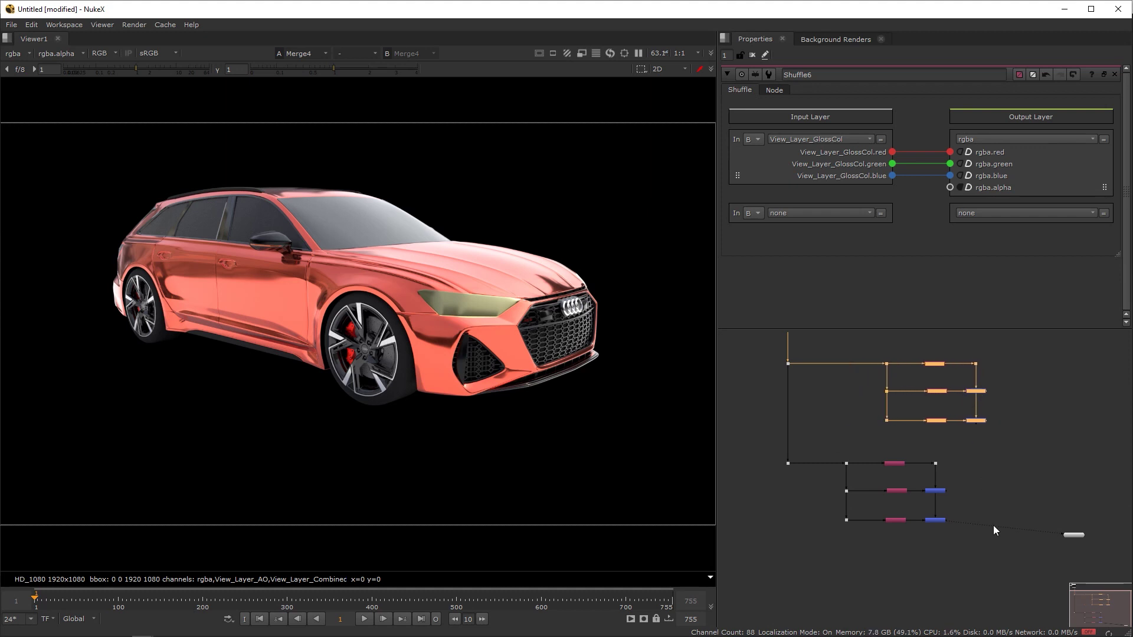
{"action": "scroll", "coordinate": [988, 511], "scroll_direction": "up", "scroll_amount": 3}
{"action": "left_click_drag", "start_coordinate": [950, 501], "coordinate": [873, 540]}
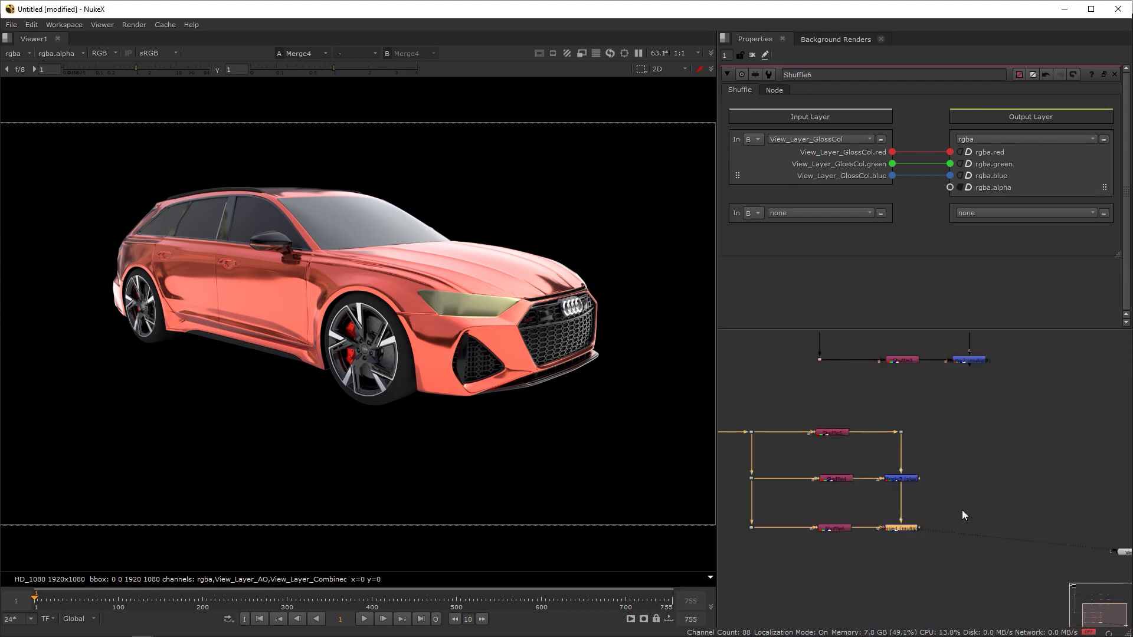
{"action": "left_click_drag", "start_coordinate": [1041, 427], "coordinate": [939, 344], "text": "shift"}
{"action": "key", "text": "m"}
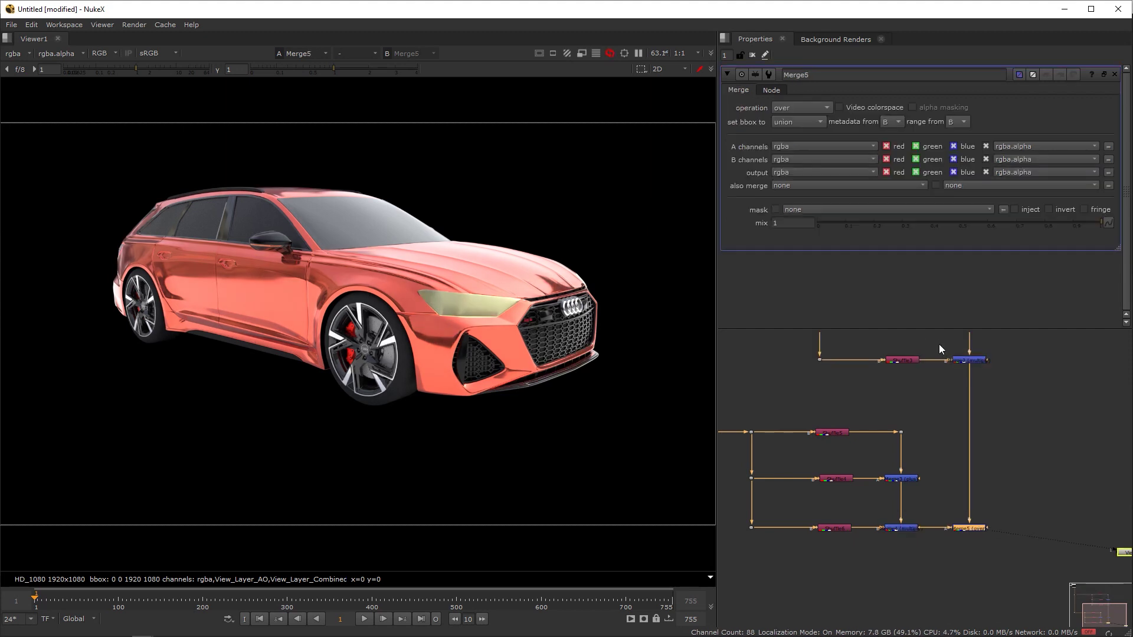
{"action": "left_click", "coordinate": [997, 499]}
- Compare the outputs of Merge4 and Merge5 to check the effect of adding the diffuse result to the glossy one
{"action": "left_click_drag", "start_coordinate": [1028, 417], "coordinate": [939, 338]}
{"action": "left_click_drag", "start_coordinate": [1003, 498], "coordinate": [943, 560]}
{"action": "key", "text": "1"}
{"action": "left_click_drag", "start_coordinate": [865, 558], "coordinate": [937, 505]}
{"action": "key", "text": "1"}
{"action": "left_click_drag", "start_coordinate": [1034, 508], "coordinate": [936, 561]}
{"action": "key", "text": "1"}
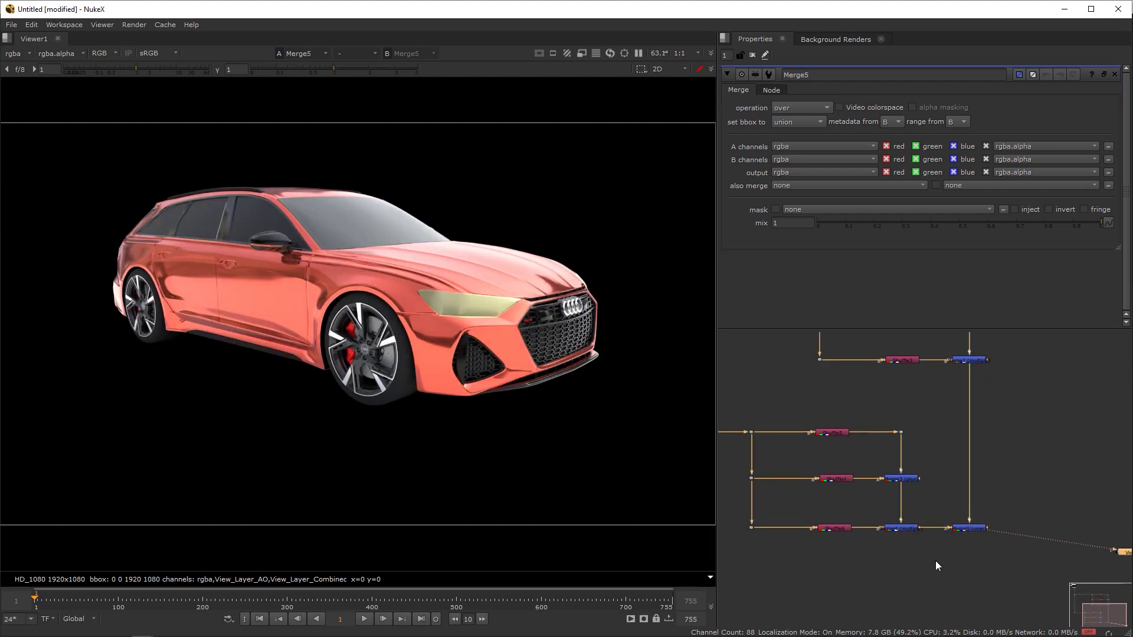
- Duplicate the glossy Shuffle and Merge group below the original and connect it to the Read node's branch through a new Dot
{"action": "scroll", "coordinate": [944, 466], "scroll_direction": "down", "scroll_amount": 2}
{"action": "scroll", "coordinate": [975, 497], "scroll_direction": "down", "scroll_amount": 3}
{"action": "scroll", "coordinate": [933, 498], "scroll_direction": "up", "scroll_amount": 3}
{"action": "middle_click_drag", "start_coordinate": [855, 556], "coordinate": [862, 516]}
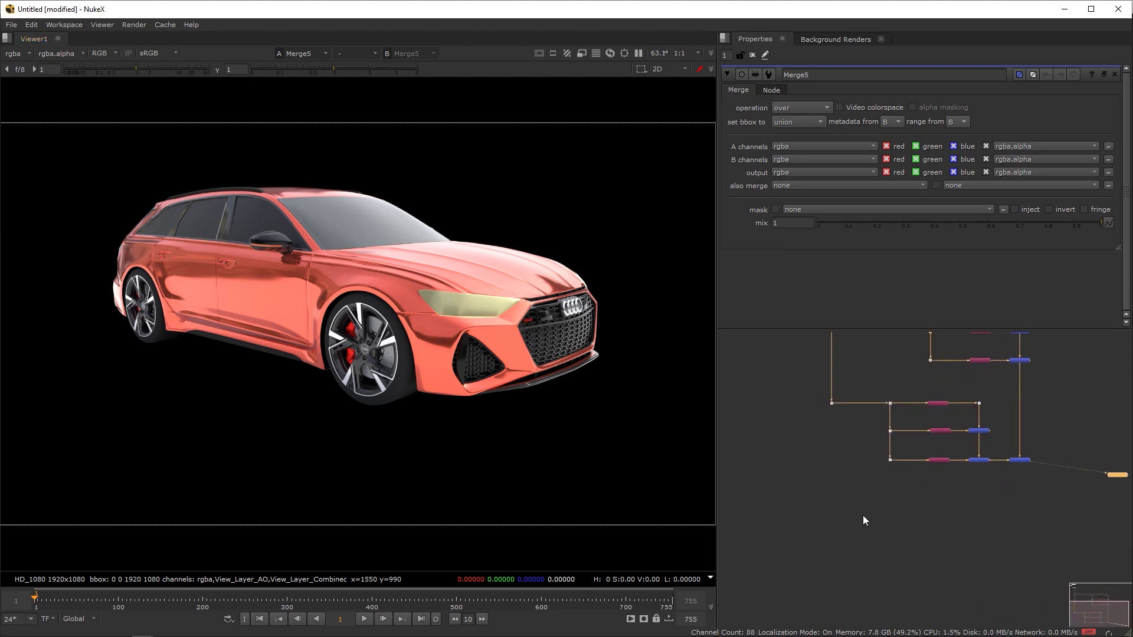
{"action": "left_click_drag", "start_coordinate": [812, 390], "coordinate": [1002, 497]}
{"action": "key", "text": "ctrl+c"}
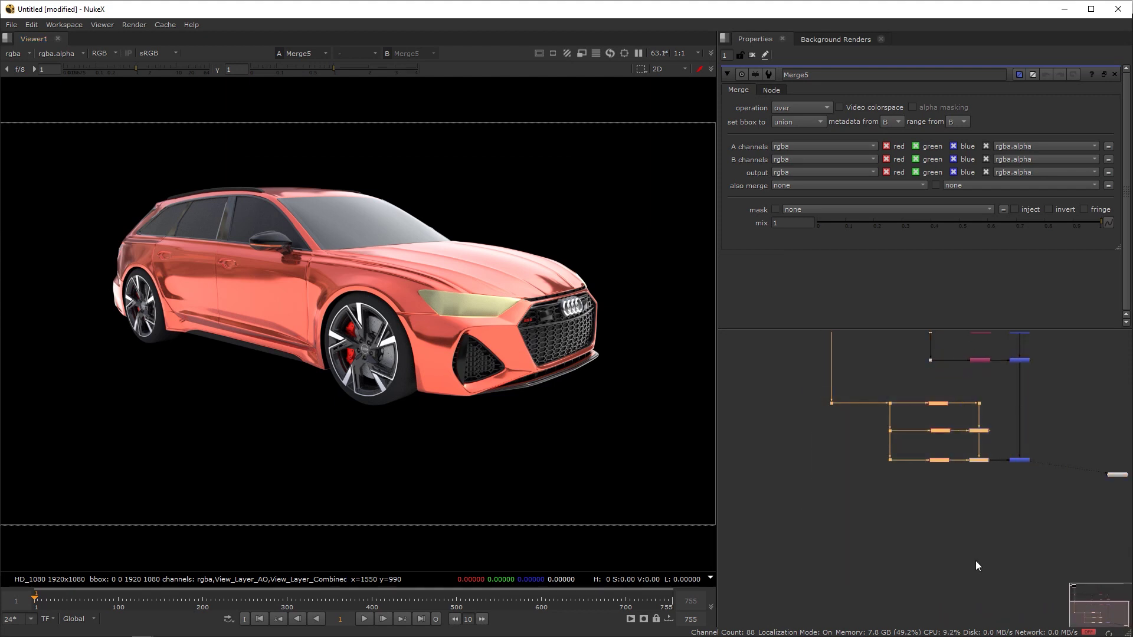
{"action": "key", "text": "ctrl+v"}
{"action": "left_click_drag", "start_coordinate": [1076, 561], "coordinate": [930, 508]}
{"action": "left_click_drag", "start_coordinate": [823, 501], "coordinate": [831, 404]}
{"action": "left_click", "coordinate": [938, 511]}
- Realign the diffuse group above the other groups and add a Dot to bend its connection into Merge5
{"action": "key", "text": "f"}
{"action": "left_click_drag", "start_coordinate": [1037, 367], "coordinate": [867, 462]}
{"action": "left_click_drag", "start_coordinate": [947, 445], "coordinate": [914, 449]}
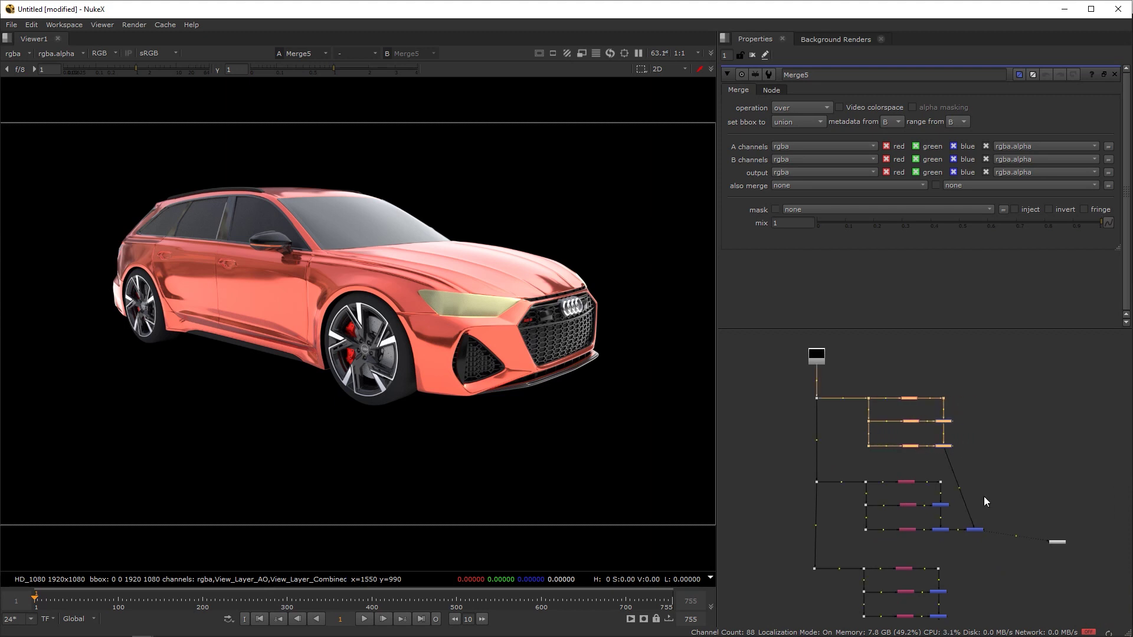
{"action": "left_click", "coordinate": [962, 489]}
{"action": "scroll", "coordinate": [985, 466], "scroll_direction": "up", "scroll_amount": 4}
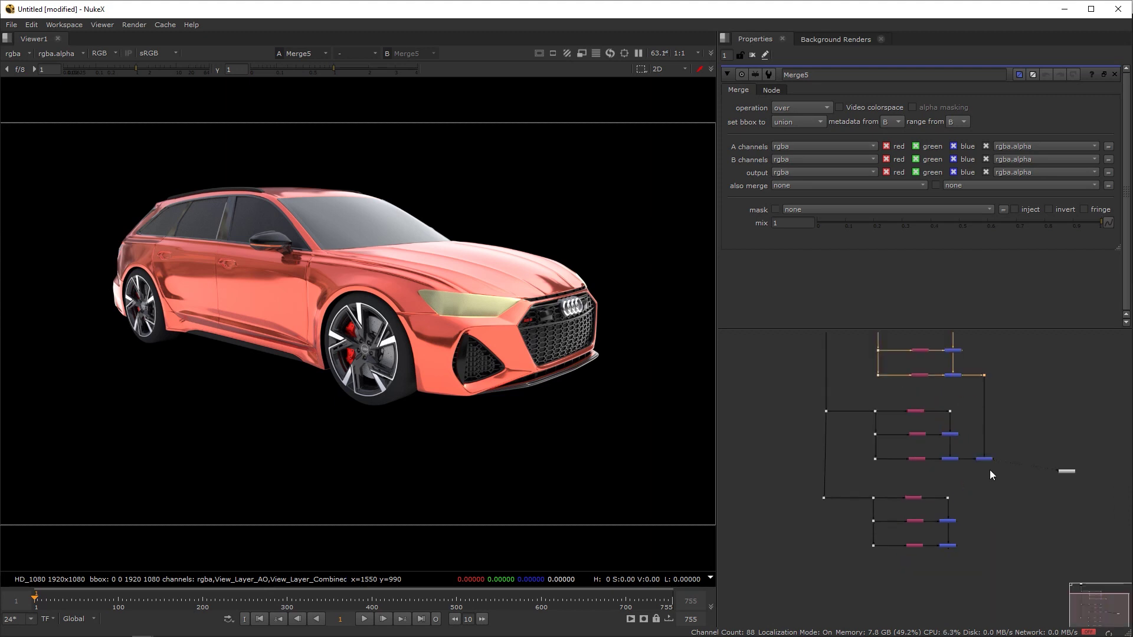
{"action": "double_click", "coordinate": [879, 450]}
{"action": "left_click", "coordinate": [833, 139]}
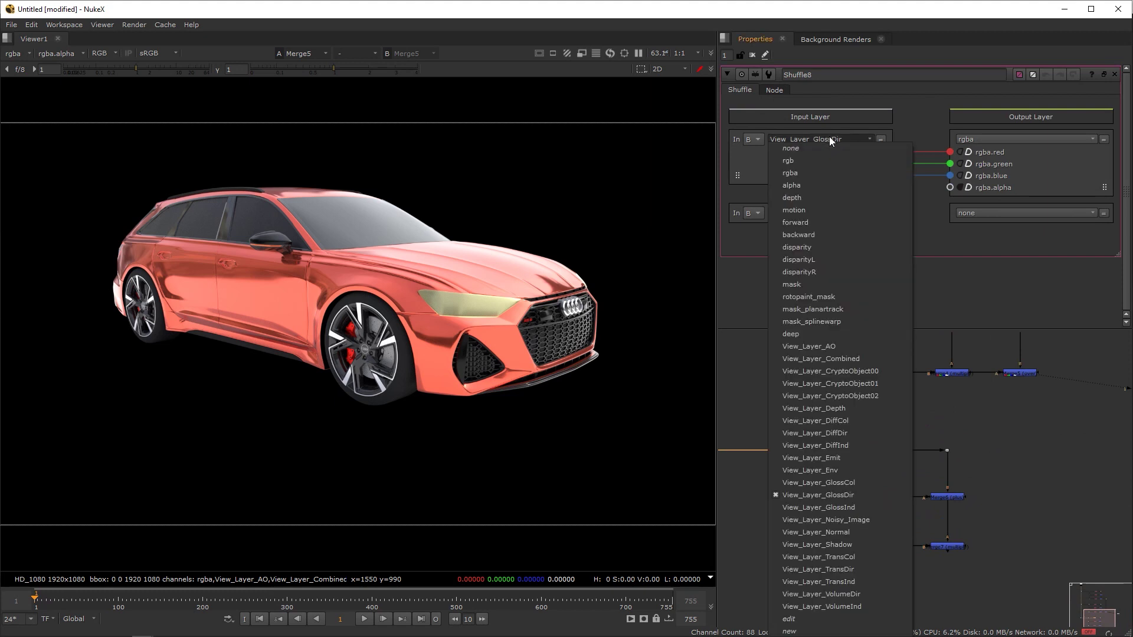
{"action": "left_click", "coordinate": [862, 557]}
{"action": "double_click", "coordinate": [888, 498]}
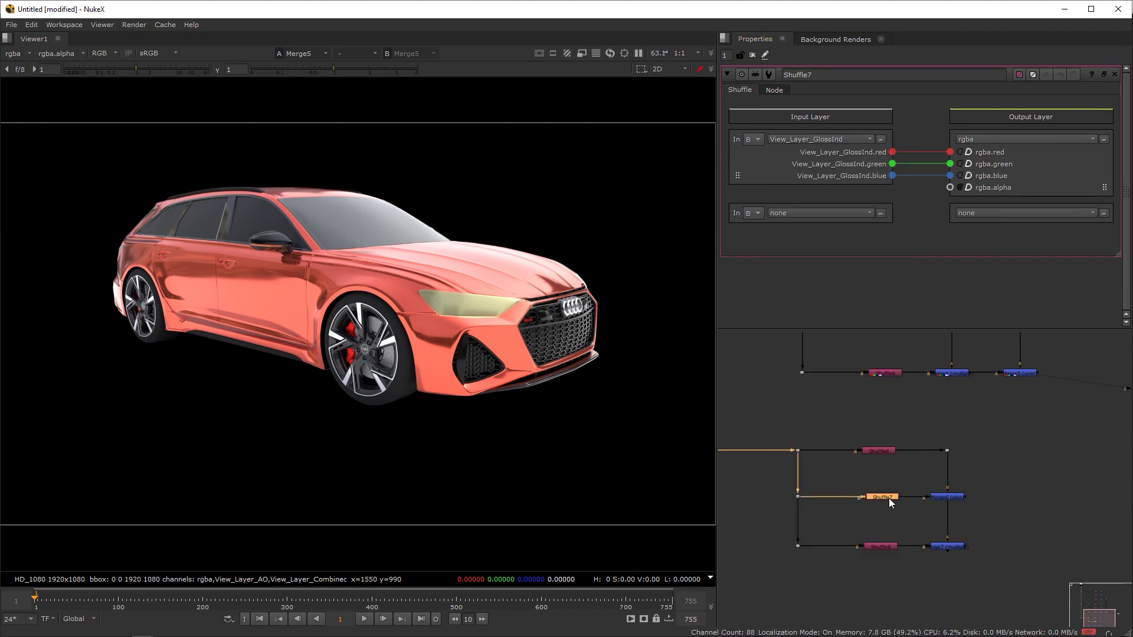
{"action": "left_click", "coordinate": [849, 139]}
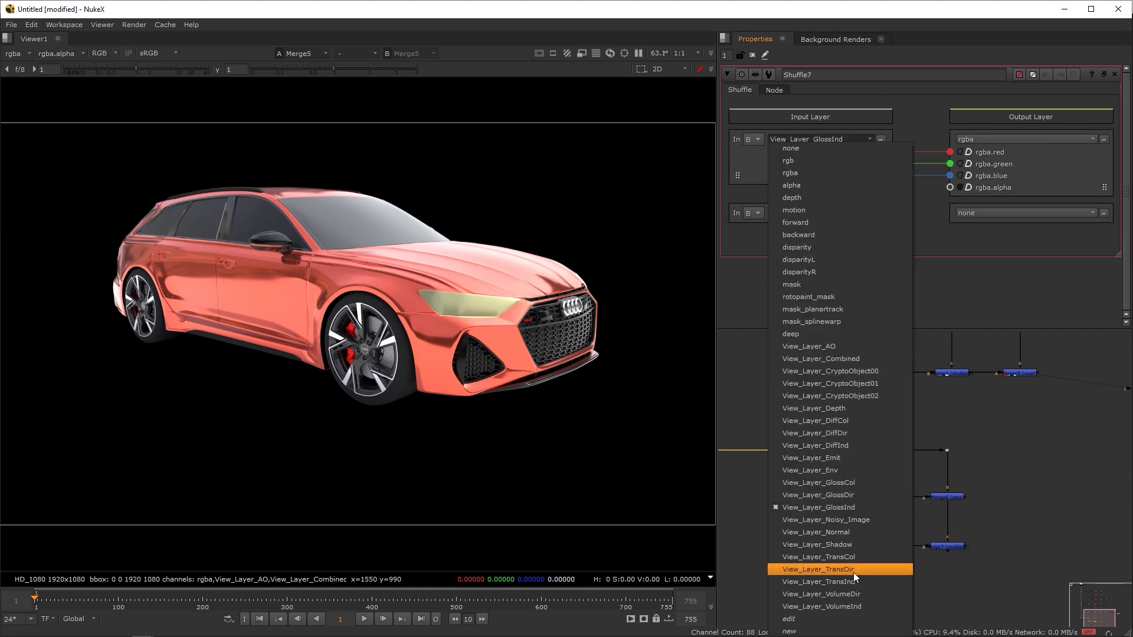
{"action": "left_click", "coordinate": [854, 509]}
- In the newest group, set Shuffle8's input layer to View_Layer_TransDir and Shuffle7's input layer to View_Layer_TransInd
{"action": "double_click", "coordinate": [876, 450]}
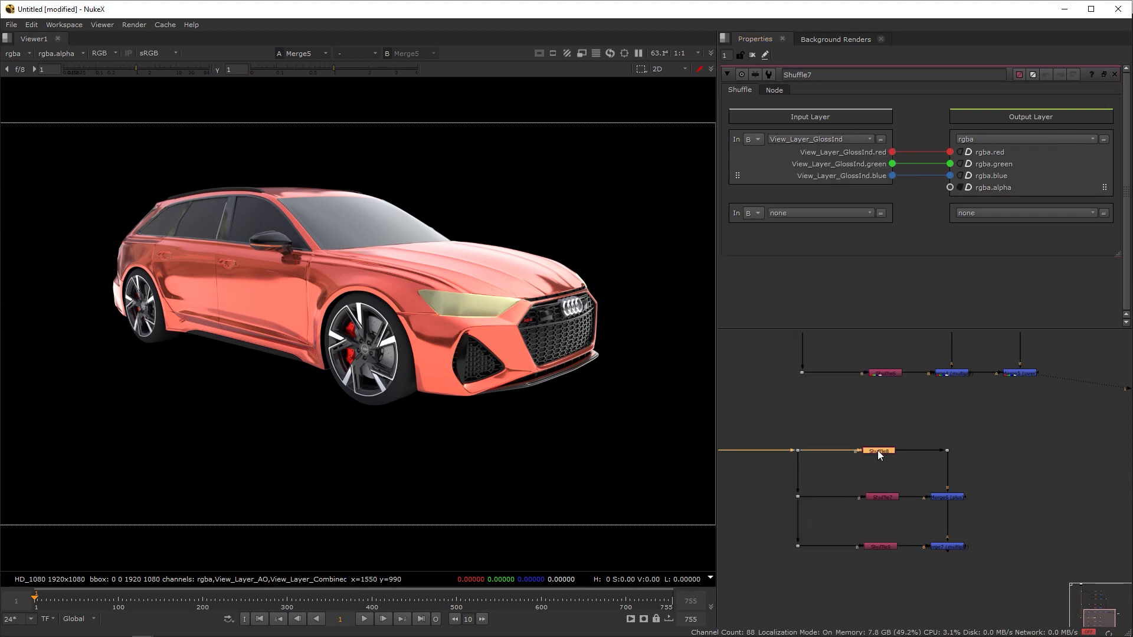
{"action": "left_click", "coordinate": [840, 139]}
{"action": "left_click", "coordinate": [850, 557]}
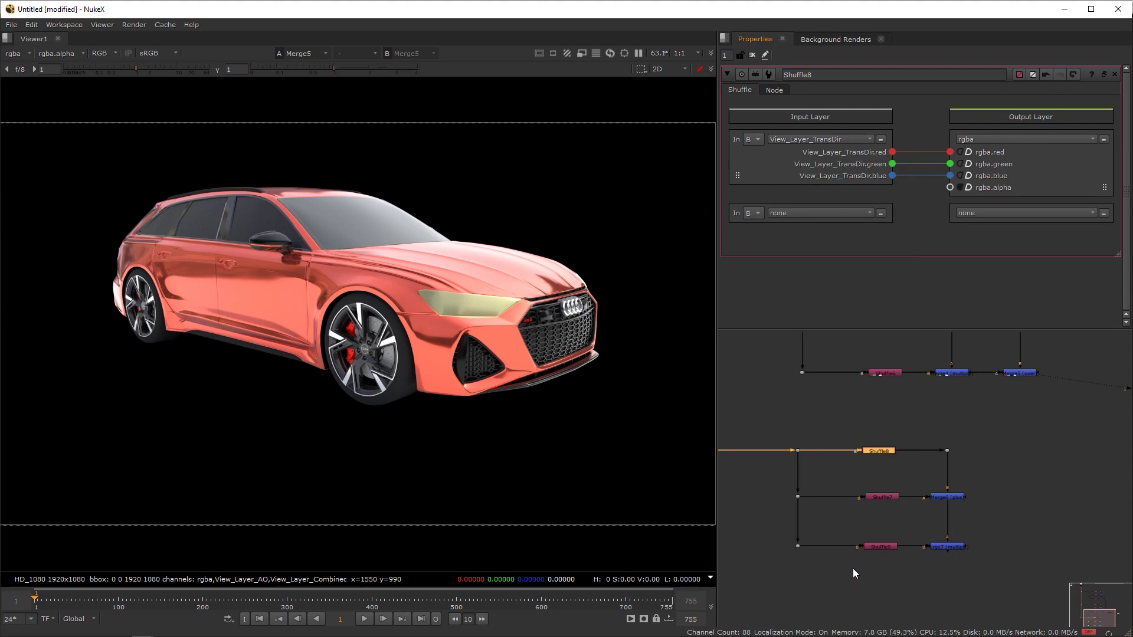
{"action": "double_click", "coordinate": [877, 500]}
{"action": "left_click", "coordinate": [852, 144]}
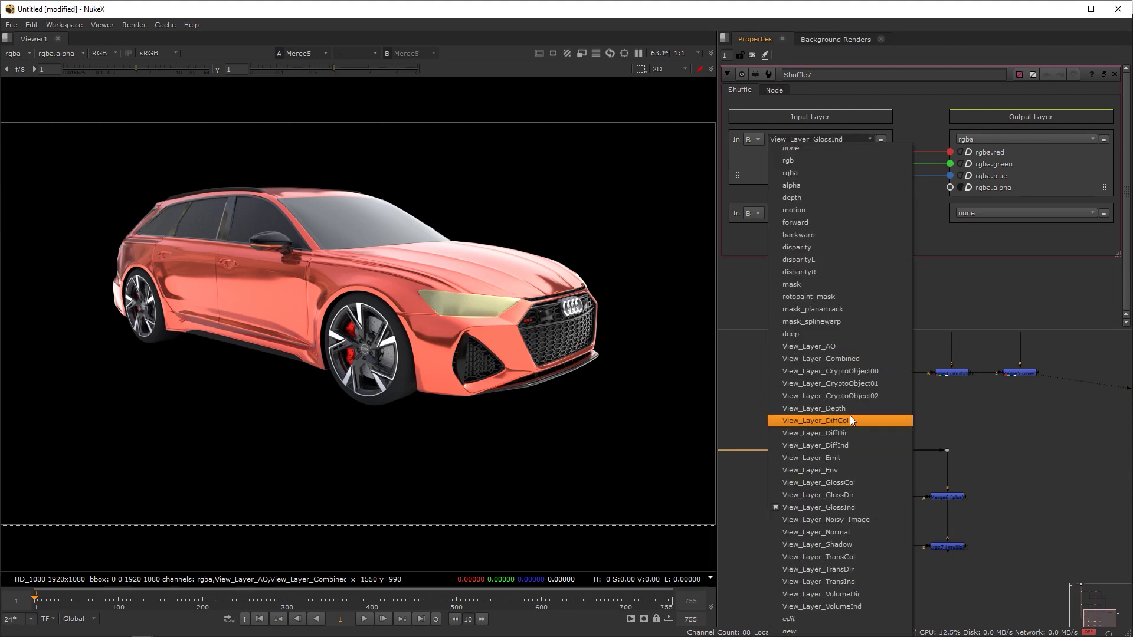
{"action": "left_click", "coordinate": [857, 582]}
- Set Shuffle9's input layer to View_Layer_TransCol and view the transmission group's combined output from Merge7
{"action": "double_click", "coordinate": [881, 547]}
{"action": "left_click", "coordinate": [840, 139]}
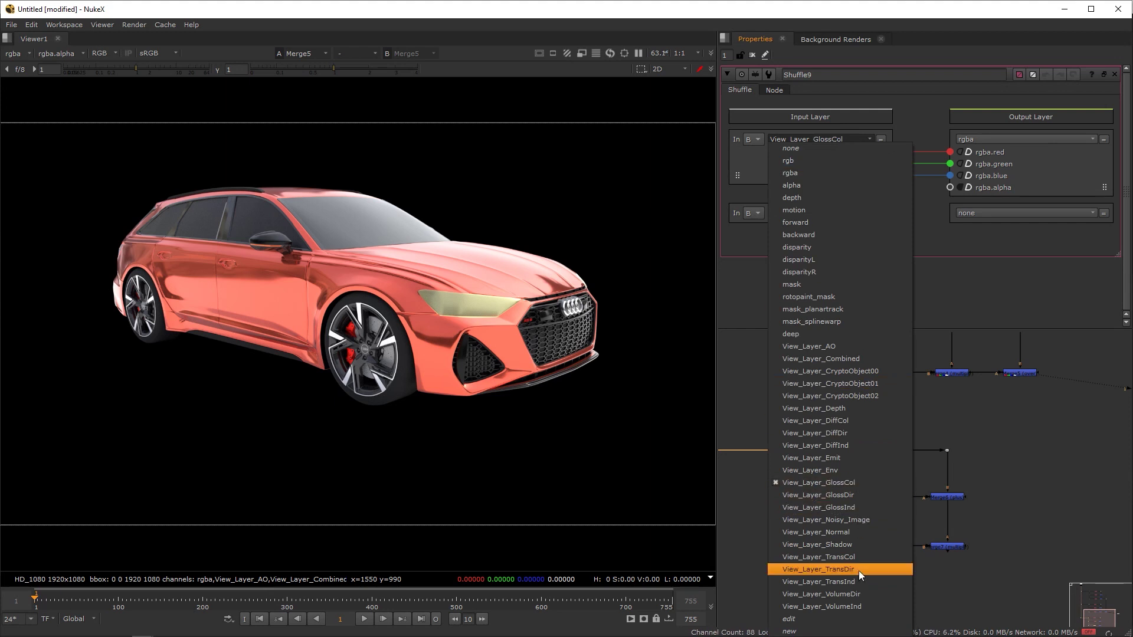
{"action": "left_click", "coordinate": [860, 556]}
{"action": "left_click_drag", "start_coordinate": [976, 523], "coordinate": [922, 566]}
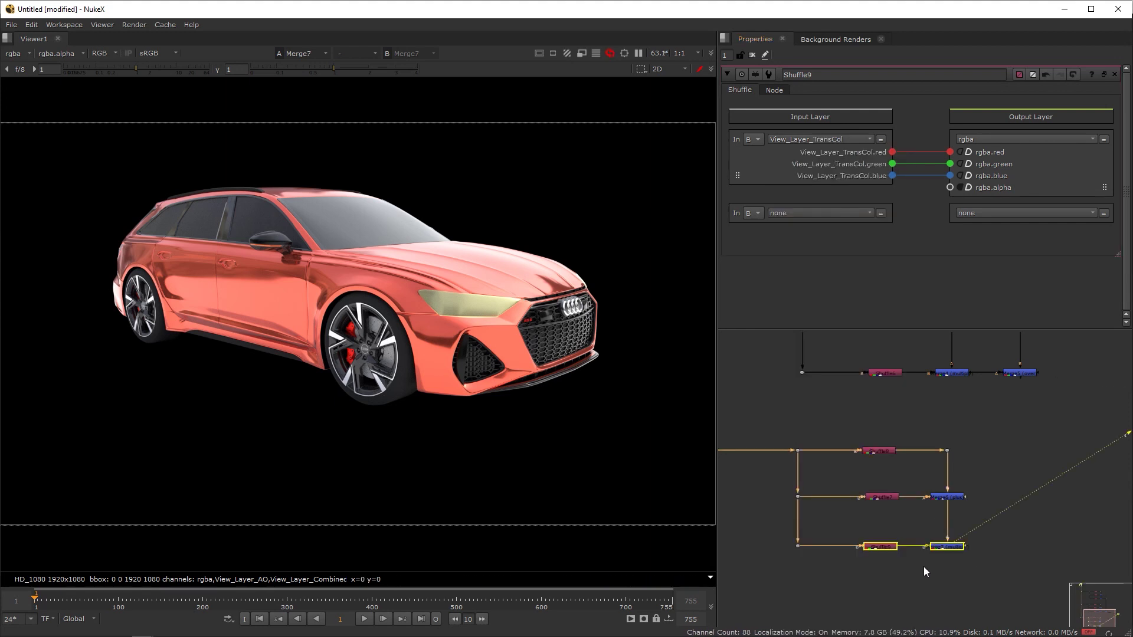
{"action": "key", "text": "1"}
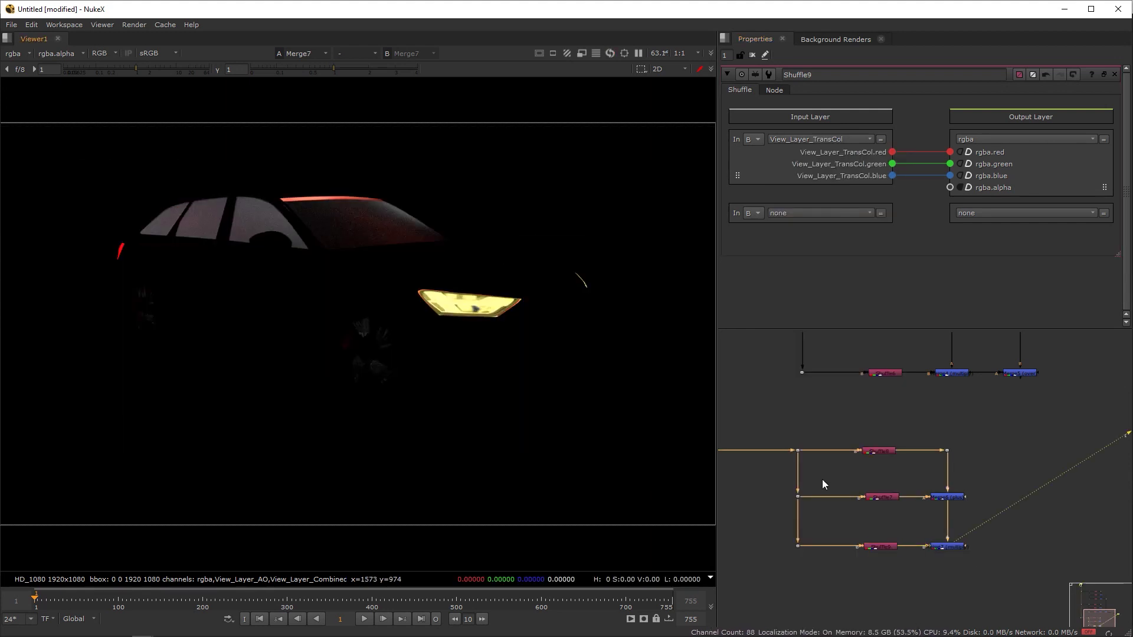
- Set the operation of Merge5, which joins the diffuse and glossy results, to plus and view its output
{"action": "middle_click_drag", "start_coordinate": [1021, 400], "coordinate": [949, 554]}
{"action": "left_click", "coordinate": [951, 530]}
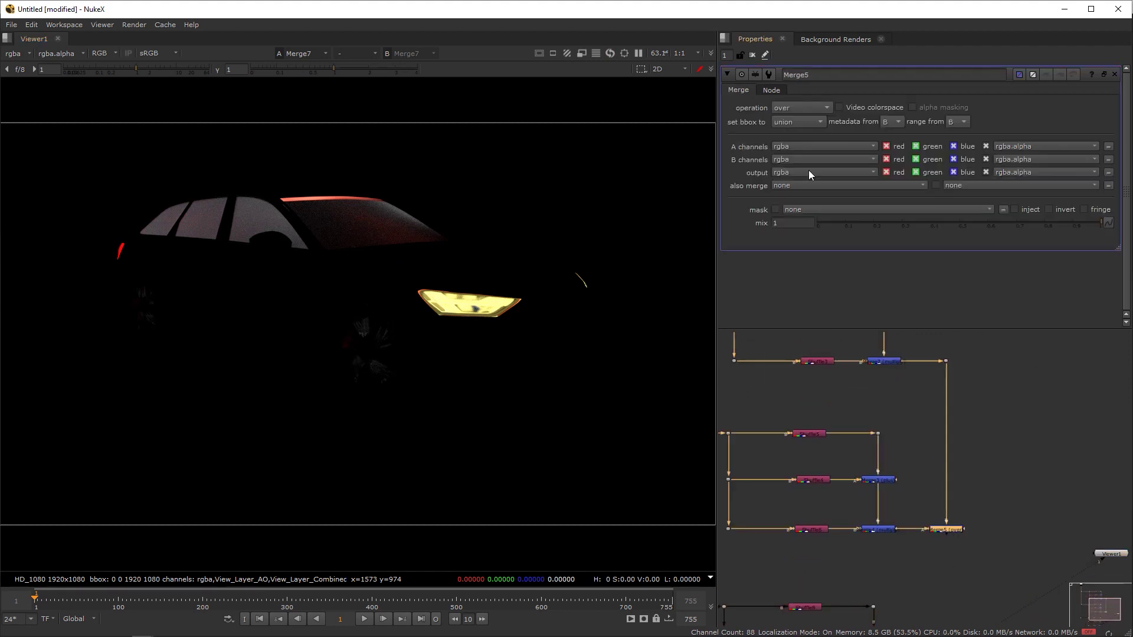
{"action": "left_click", "coordinate": [802, 108]}
{"action": "left_click", "coordinate": [826, 306]}
{"action": "key", "text": "1"}
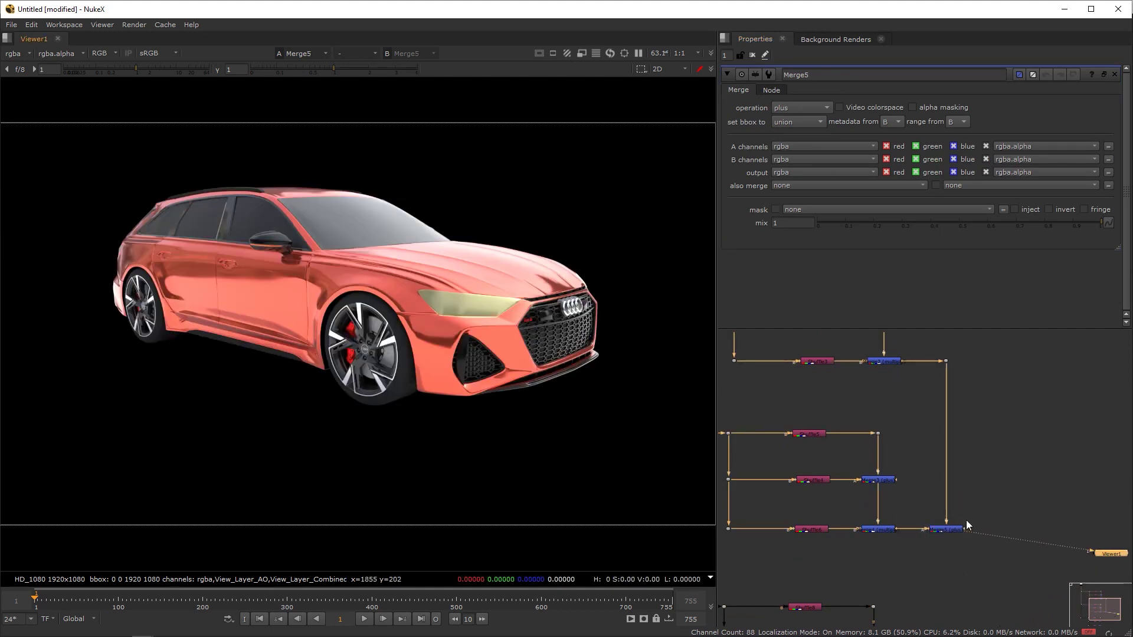
- Add a Merge node that combines the transmission group's Merge7 with Merge5, and align it below Merge5
{"action": "middle_click_drag", "start_coordinate": [967, 521], "coordinate": [962, 353]}
{"action": "left_click", "coordinate": [938, 540]}
{"action": "key", "text": "m"}
{"action": "left_click_drag", "start_coordinate": [945, 529], "coordinate": [940, 368]}
{"action": "left_click", "coordinate": [940, 365]}
{"action": "left_click_drag", "start_coordinate": [931, 528], "coordinate": [941, 369]}
{"action": "left_click_drag", "start_coordinate": [929, 527], "coordinate": [942, 366]}
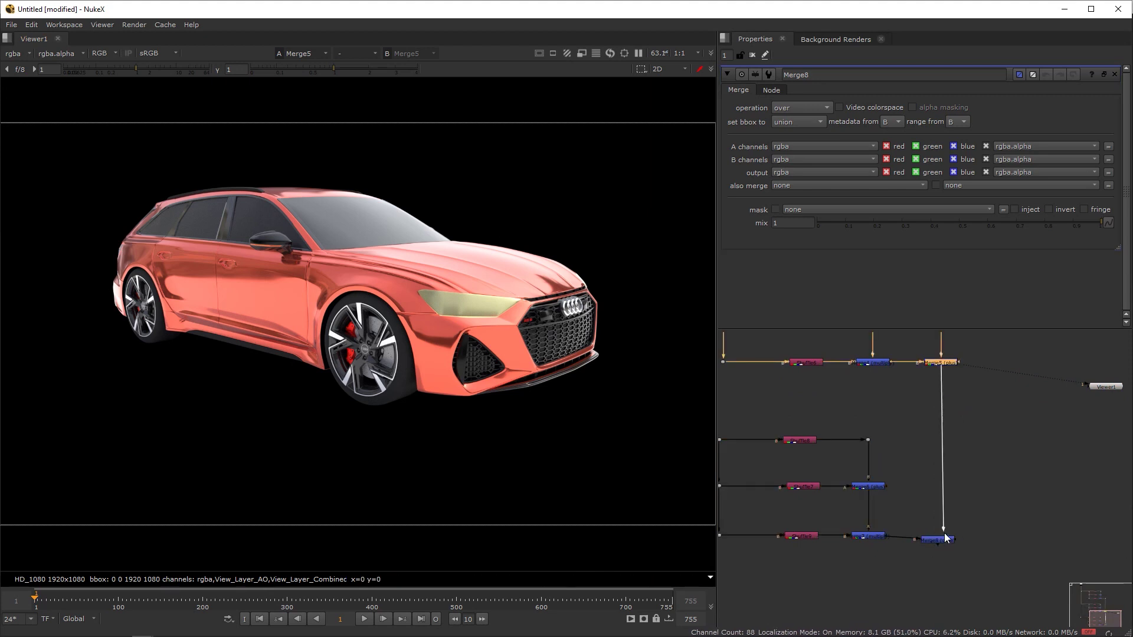
{"action": "left_click_drag", "start_coordinate": [940, 541], "coordinate": [938, 535]}
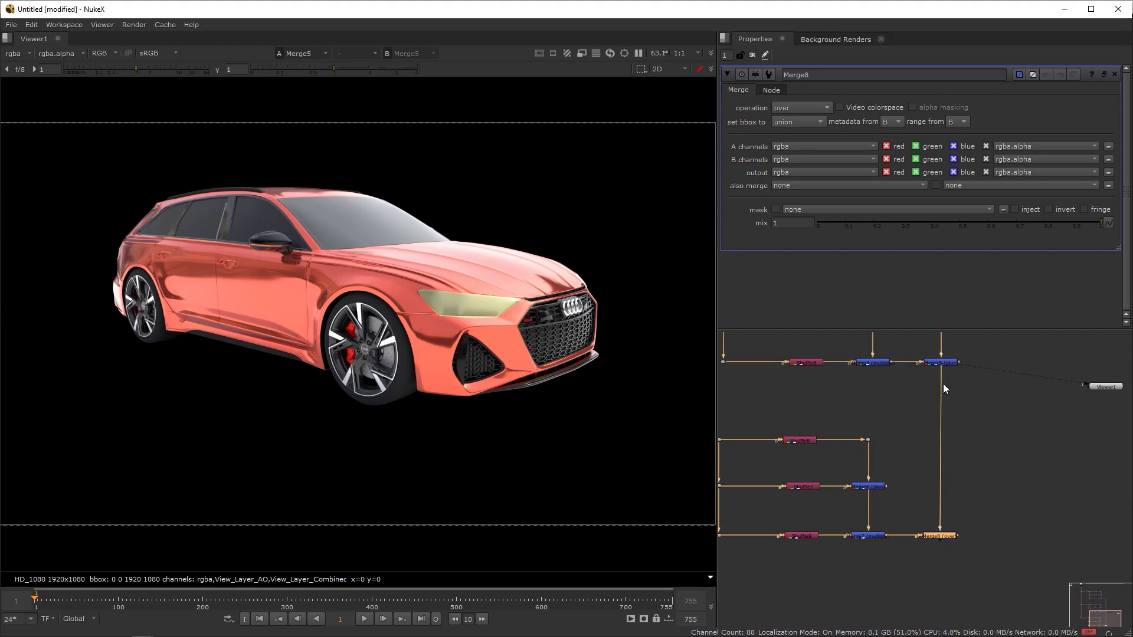
- View the output of Merge8 and set its operation to plus
{"action": "key", "text": "1"}
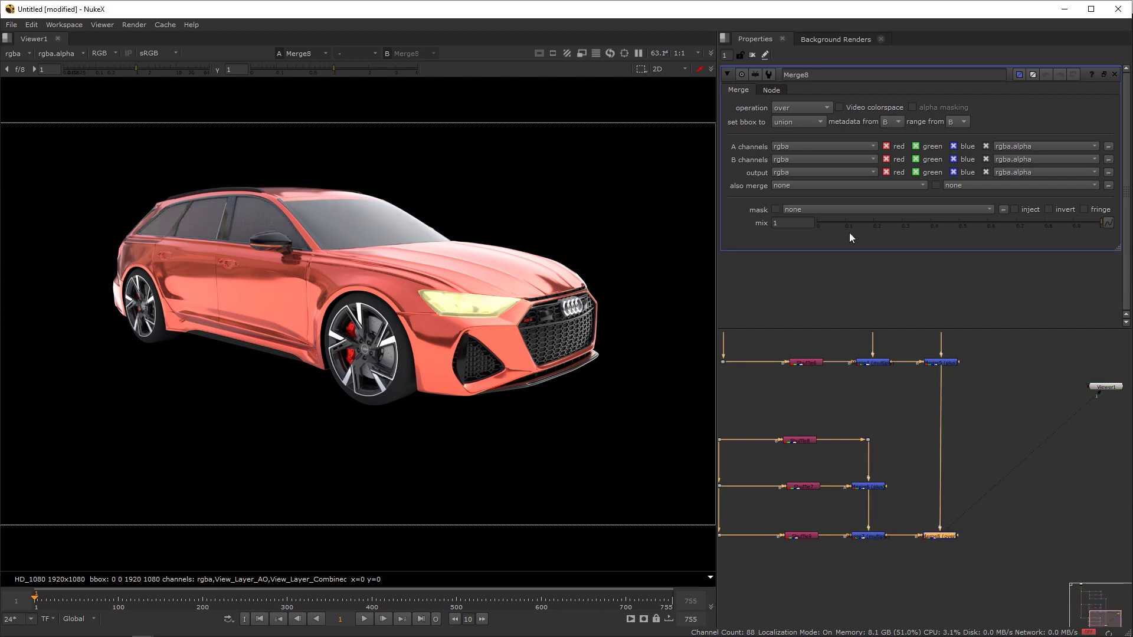
{"action": "left_click", "coordinate": [811, 105]}
{"action": "left_click", "coordinate": [809, 300]}
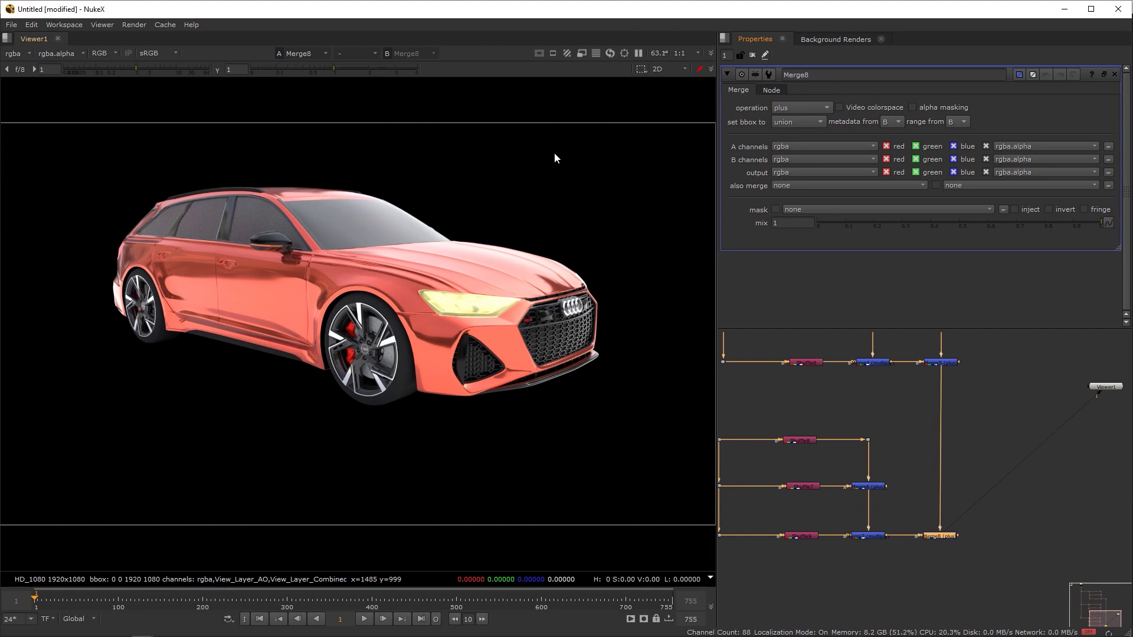
- View Merge7, Merge5 and Merge8 in turn to compare the car with and without the transmission passes
{"action": "left_click_drag", "start_coordinate": [896, 517], "coordinate": [841, 562]}
{"action": "key", "text": "1"}
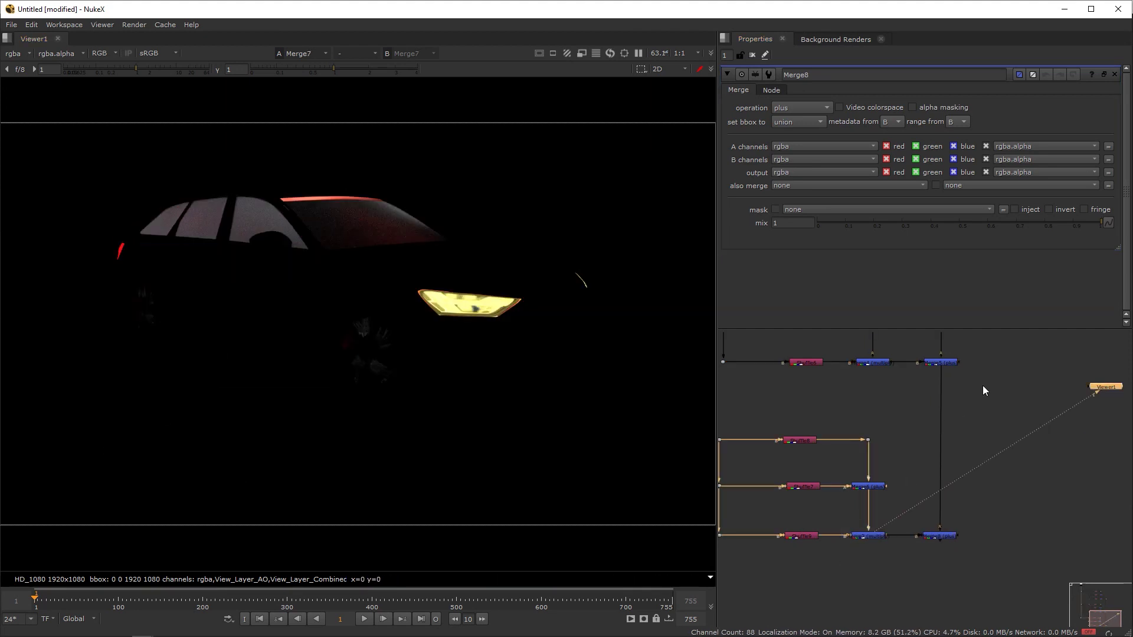
{"action": "left_click_drag", "start_coordinate": [984, 382], "coordinate": [904, 337]}
{"action": "key", "text": "1"}
{"action": "left_click_drag", "start_coordinate": [999, 522], "coordinate": [898, 569]}
{"action": "key", "text": "1"}
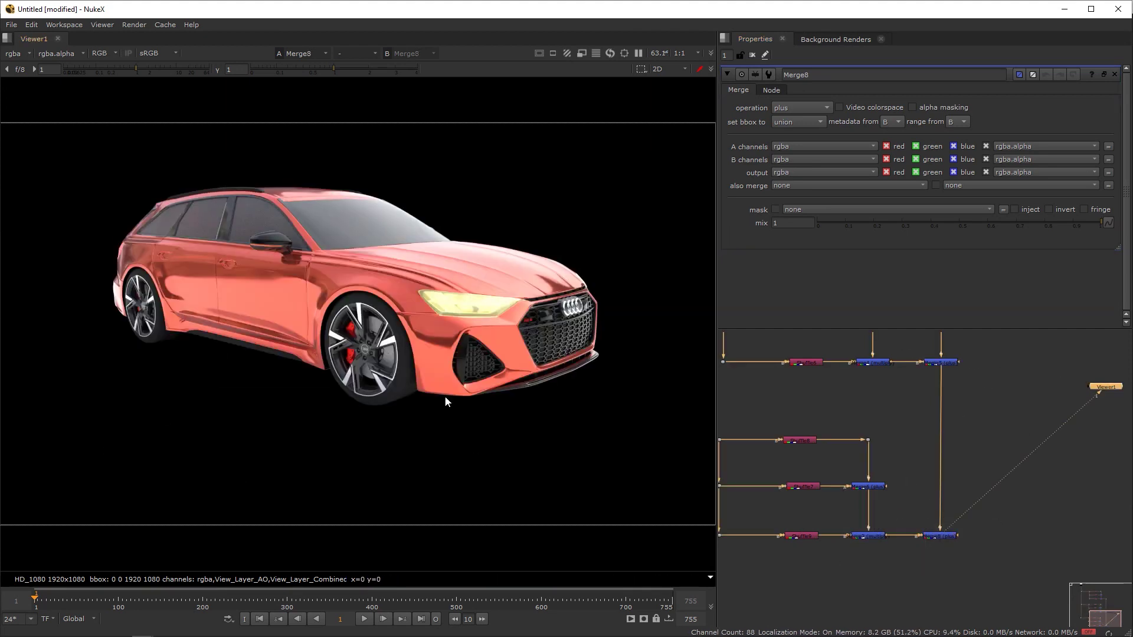
{"action": "scroll", "coordinate": [831, 484], "scroll_direction": "down", "scroll_amount": 3}
{"action": "scroll", "coordinate": [894, 505], "scroll_direction": "up", "scroll_amount": 1}
{"action": "middle_click_drag", "start_coordinate": [875, 547], "coordinate": [875, 521]}
{"action": "left_click_drag", "start_coordinate": [622, 169], "coordinate": [111, 406]}
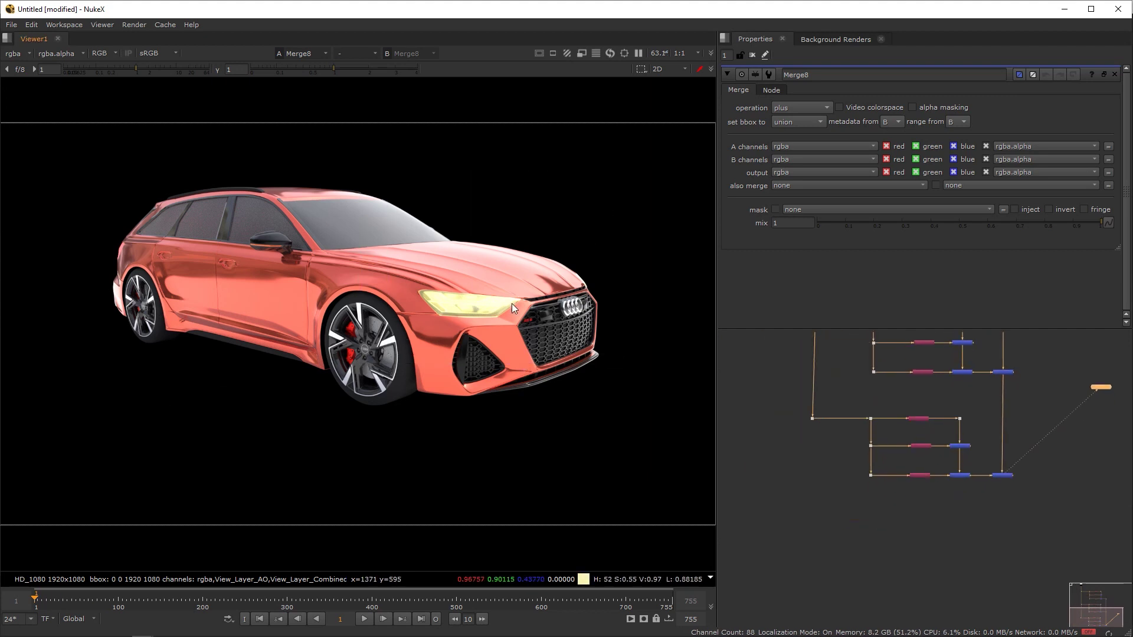
{"action": "middle_click_drag", "start_coordinate": [878, 524], "coordinate": [883, 500]}
{"action": "left_click", "coordinate": [872, 509]}
{"action": "key", "text": "Tab"}
{"action": "key", "text": "Escape"}
- Duplicate Shuffle9 below the transmission group, connect the copy to the Read node's branch through a new Dot, and straighten its connection
{"action": "left_click_drag", "start_coordinate": [910, 438], "coordinate": [946, 472]}
{"action": "key", "text": "ctrl+c"}
{"action": "left_click", "coordinate": [942, 526]}
{"action": "key", "text": "ctrl+v"}
{"action": "left_click_drag", "start_coordinate": [938, 523], "coordinate": [816, 398]}
{"action": "left_click_drag", "start_coordinate": [879, 465], "coordinate": [818, 531], "text": "ctrl"}
{"action": "left_click_drag", "start_coordinate": [942, 530], "coordinate": [938, 529]}
- View the output of Shuffle10 and set its input layer to View_Layer_Emit
{"action": "double_click", "coordinate": [937, 529]}
{"action": "key", "text": "1"}
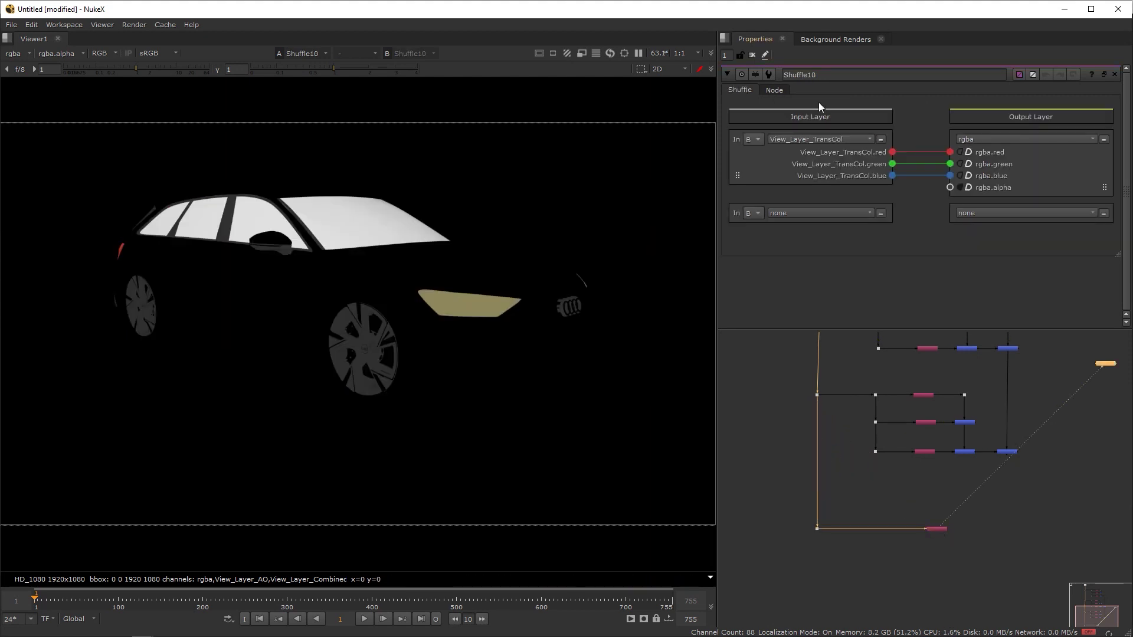
{"action": "left_click", "coordinate": [837, 140]}
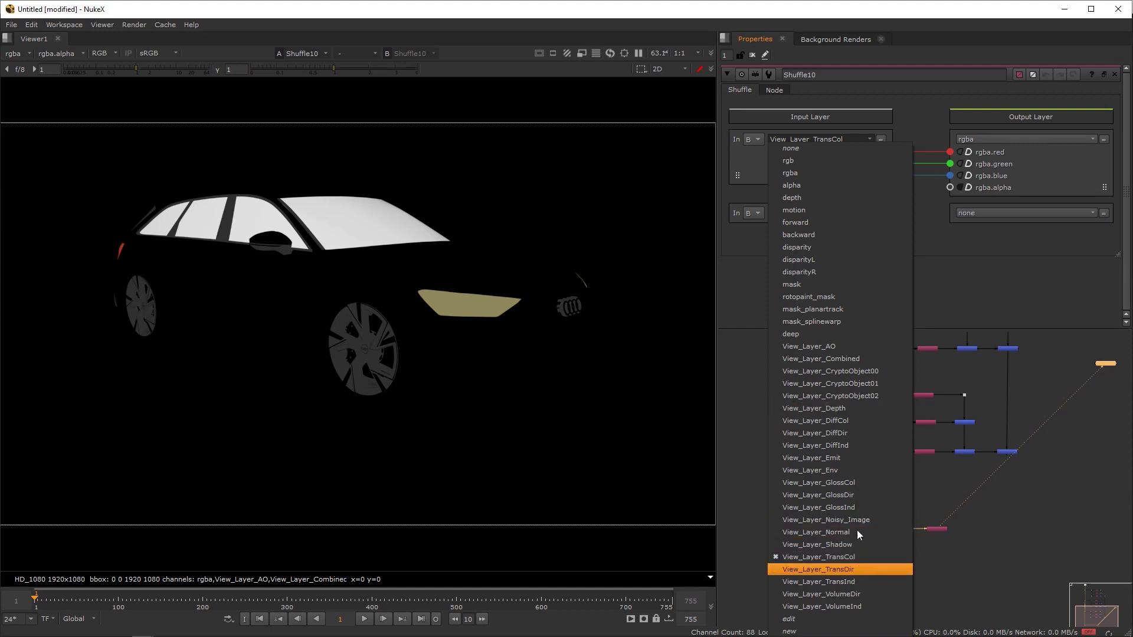
{"action": "left_click", "coordinate": [855, 461]}
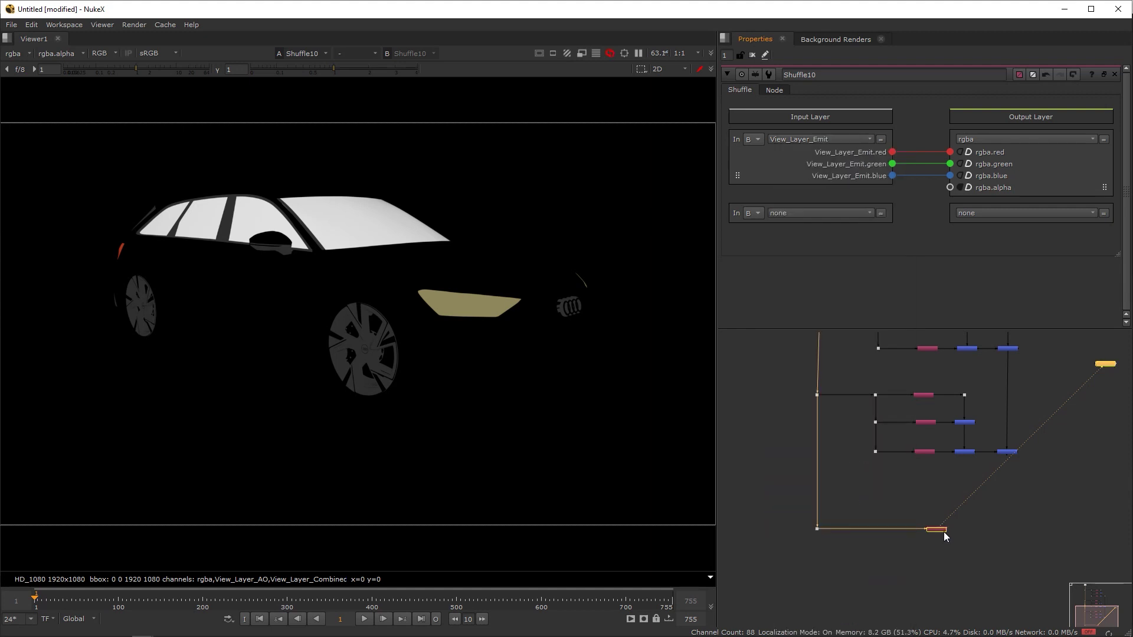
- Add a Merge node below Merge8 that combines Shuffle10 with Merge8, view it, and set its operation to plus
{"action": "left_click", "coordinate": [1015, 524]}
{"action": "key", "text": "m"}
{"action": "scroll", "coordinate": [1014, 524], "scroll_direction": "up", "scroll_amount": 3}
{"action": "left_click_drag", "start_coordinate": [1020, 517], "coordinate": [1006, 405]}
{"action": "left_click_drag", "start_coordinate": [902, 534], "coordinate": [1009, 534]}
{"action": "key", "text": "1"}
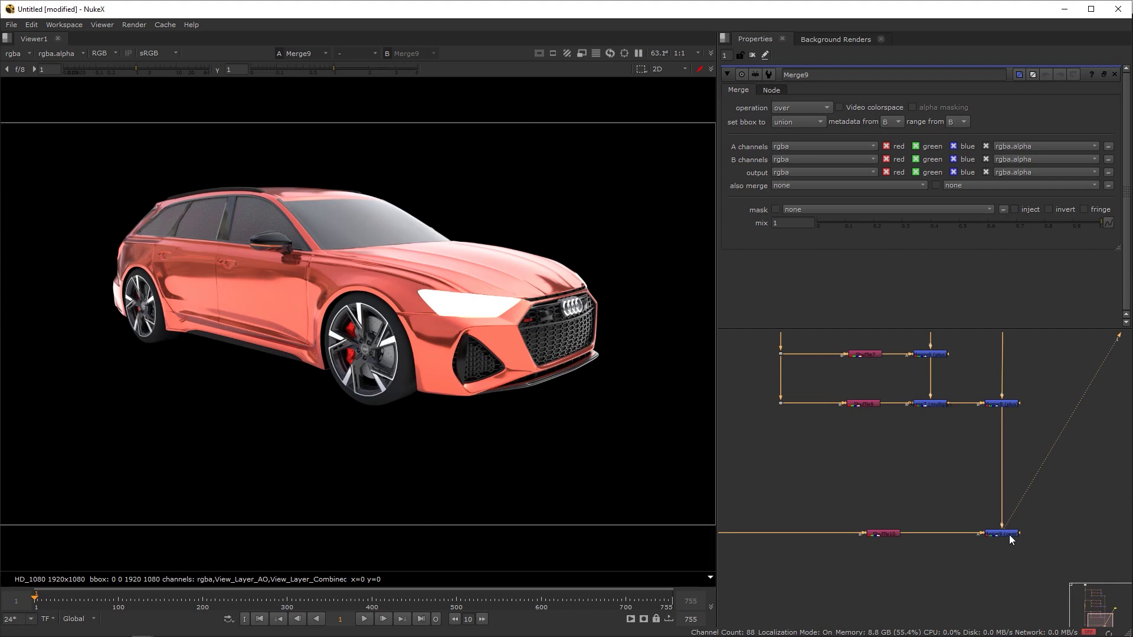
{"action": "left_click", "coordinate": [801, 108]}
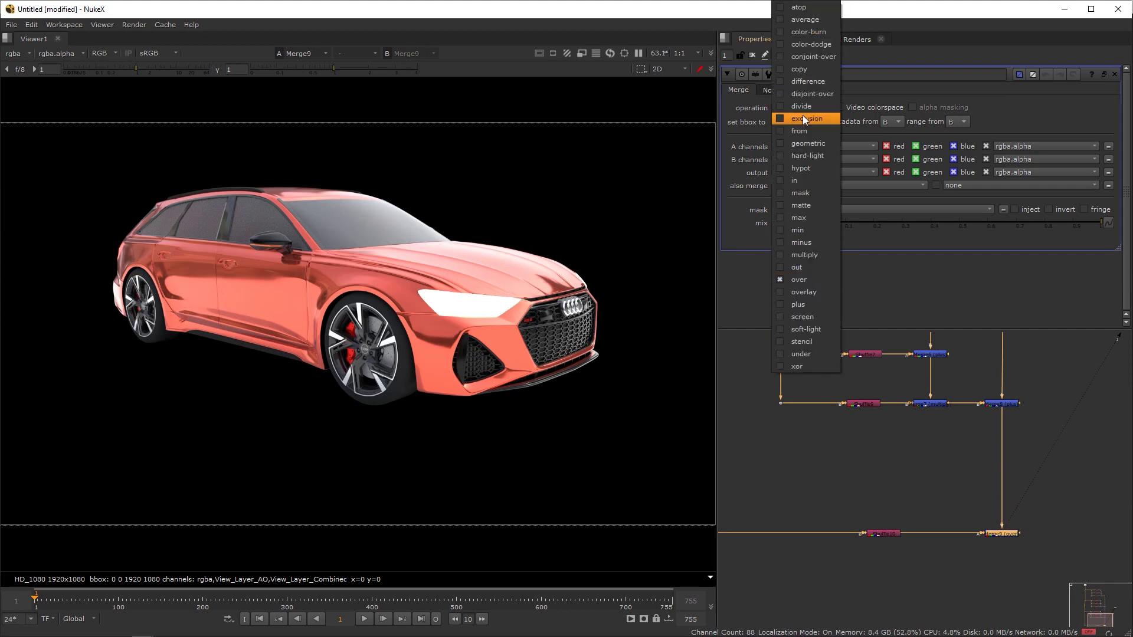
{"action": "left_click", "coordinate": [808, 306]}
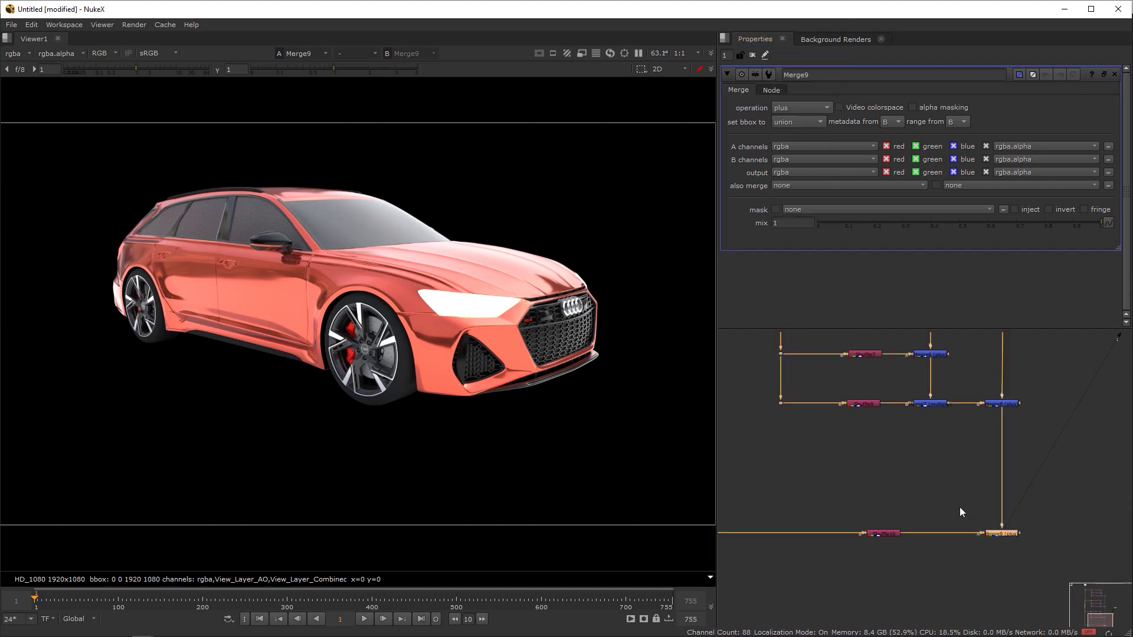
{"action": "key", "text": "x"}
{"action": "left_click", "coordinate": [654, 354]}
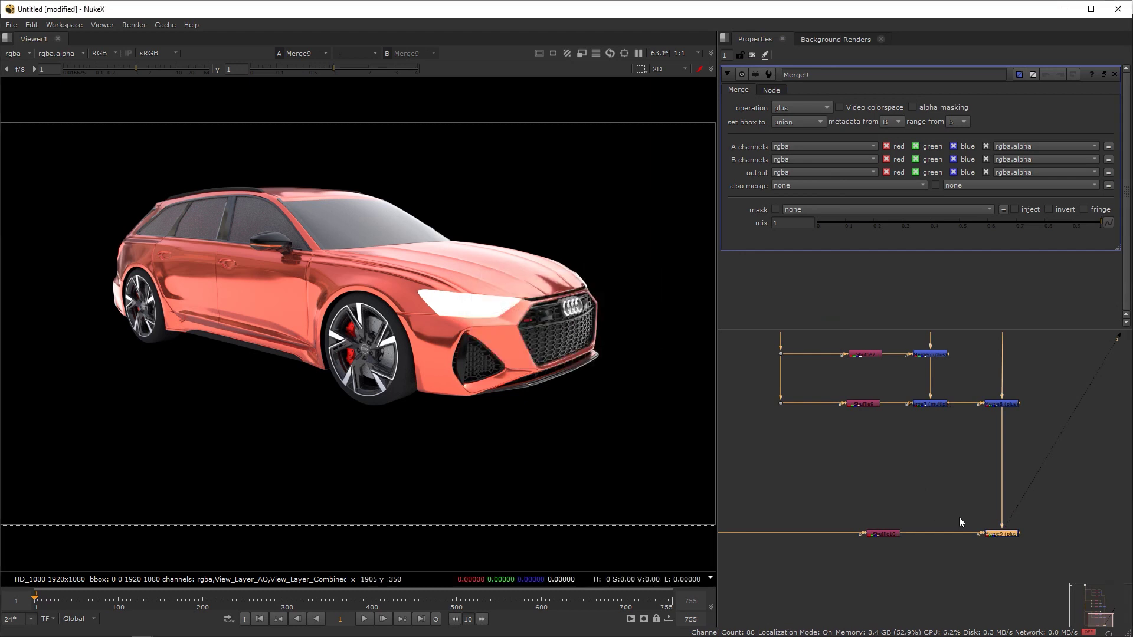
- Duplicate Shuffle10 below the emission row and connect the copy to the Read node's branch through a new Dot with straight connections
{"action": "scroll", "coordinate": [1021, 509], "scroll_direction": "down", "scroll_amount": 6}
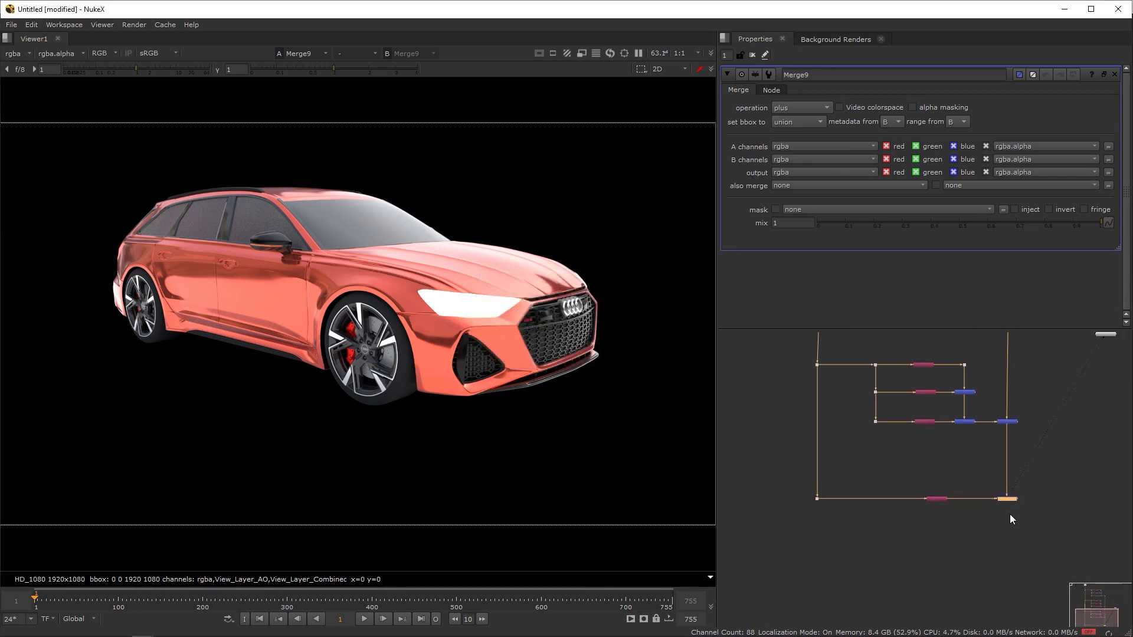
{"action": "scroll", "coordinate": [1009, 518], "scroll_direction": "down", "scroll_amount": 2}
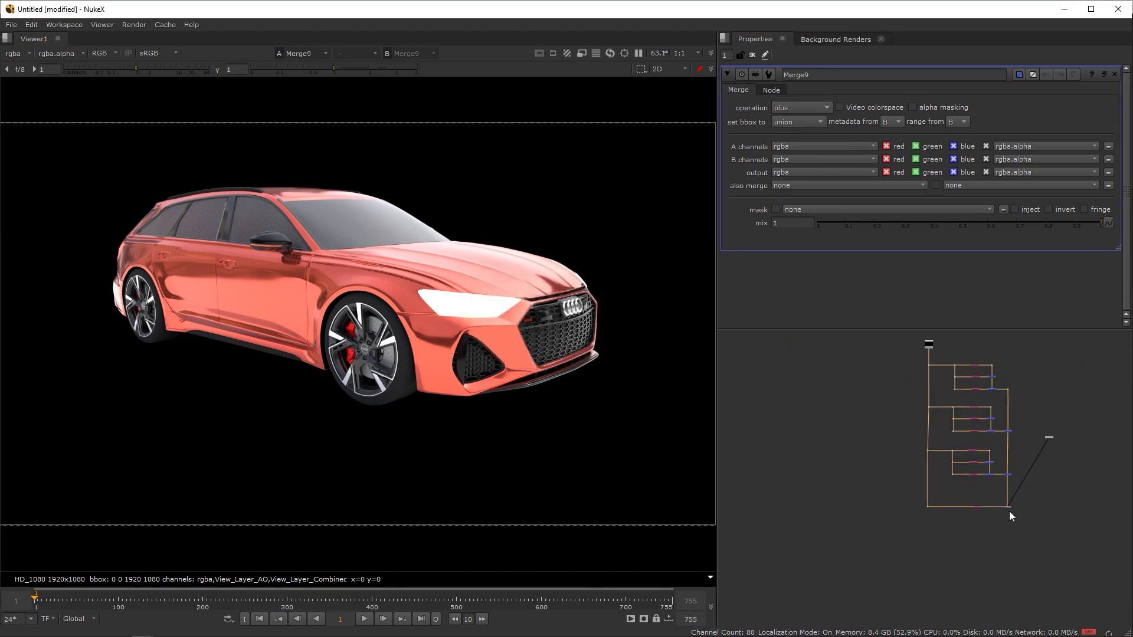
{"action": "scroll", "coordinate": [1000, 511], "scroll_direction": "up", "scroll_amount": 5}
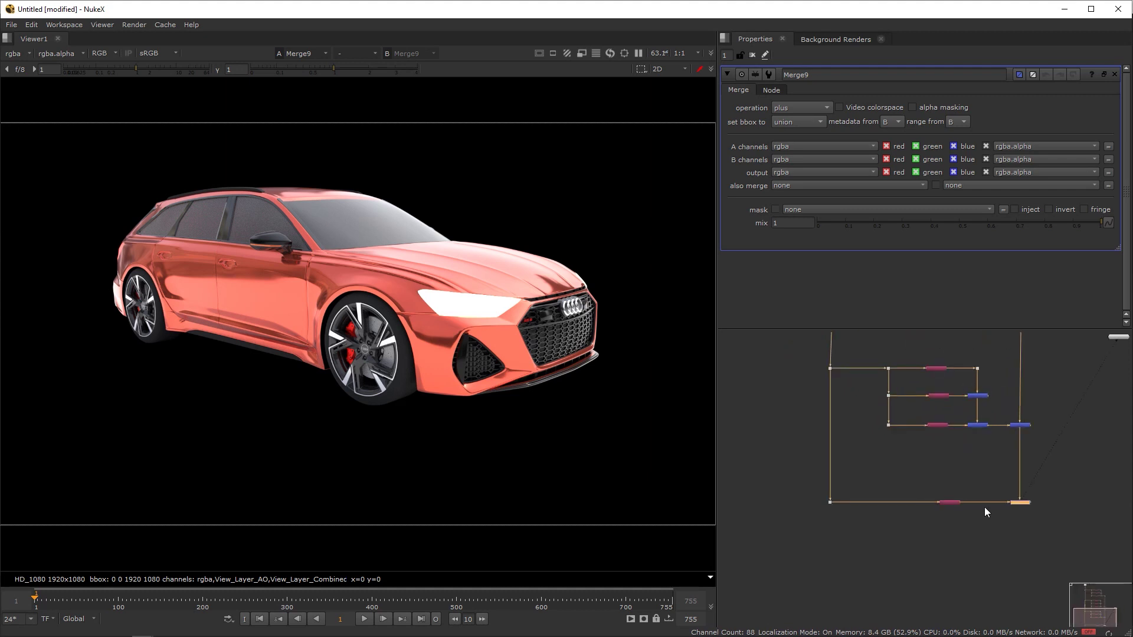
{"action": "left_click_drag", "start_coordinate": [981, 445], "coordinate": [840, 541]}
{"action": "scroll", "coordinate": [924, 483], "scroll_direction": "down", "scroll_amount": 3}
{"action": "middle_click_drag", "start_coordinate": [924, 586], "coordinate": [943, 523]}
{"action": "left_click", "coordinate": [943, 524]}
{"action": "key", "text": "ctrl+v"}
{"action": "left_click_drag", "start_coordinate": [943, 517], "coordinate": [797, 432]}
{"action": "left_click_drag", "start_coordinate": [876, 482], "coordinate": [796, 524], "text": "ctrl"}
- Add a Merge node that combines the copied Shuffle with Merge9, align it below Merge9, and set its operation to plus
{"action": "left_click_drag", "start_coordinate": [1056, 489], "coordinate": [887, 560]}
{"action": "left_click_drag", "start_coordinate": [1111, 491], "coordinate": [969, 391], "text": "shift"}
{"action": "key", "text": "m"}
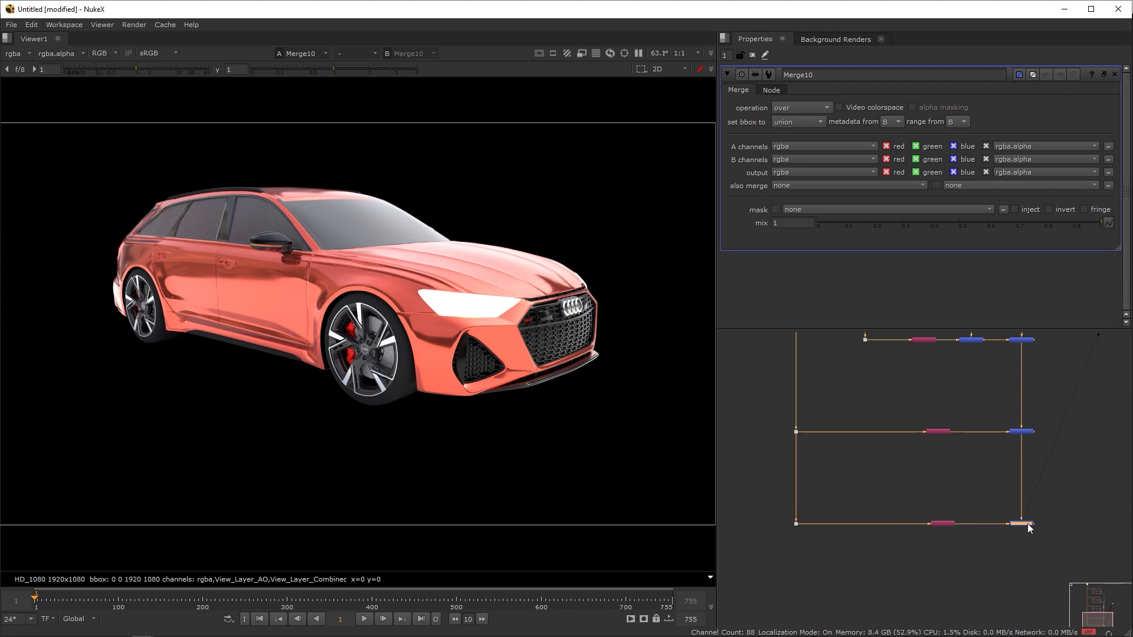
{"action": "left_click", "coordinate": [814, 107]}
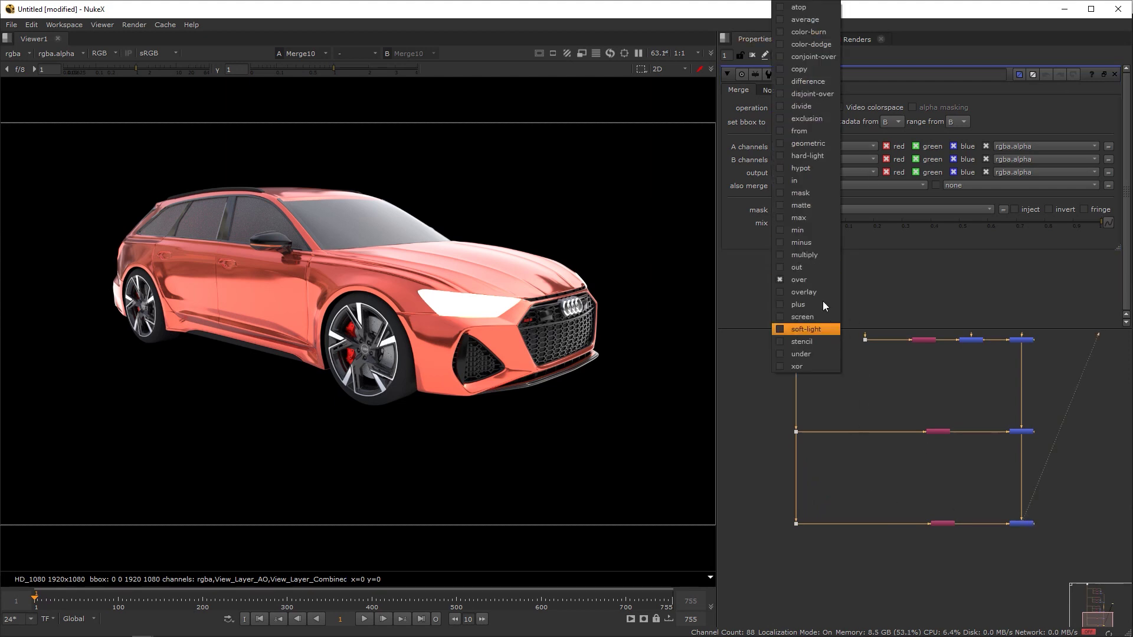
{"action": "left_click", "coordinate": [806, 306]}
- Set the input layer of Shuffle11 to View_Layer_AO
{"action": "scroll", "coordinate": [947, 517], "scroll_direction": "up", "scroll_amount": 3}
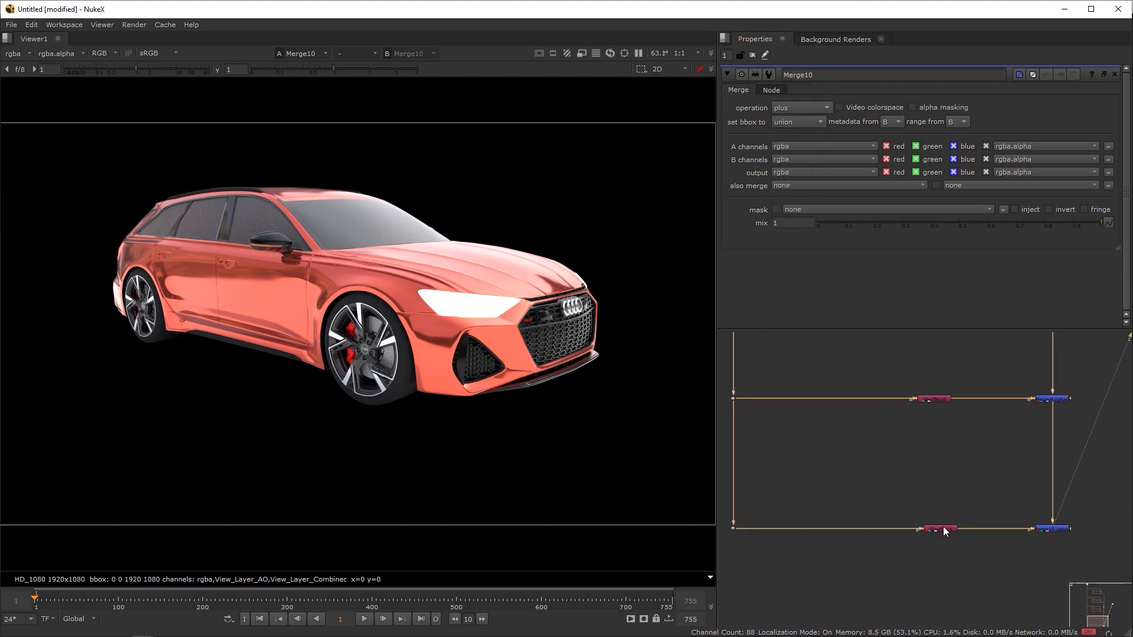
{"action": "double_click", "coordinate": [943, 526]}
{"action": "left_click", "coordinate": [832, 140]}
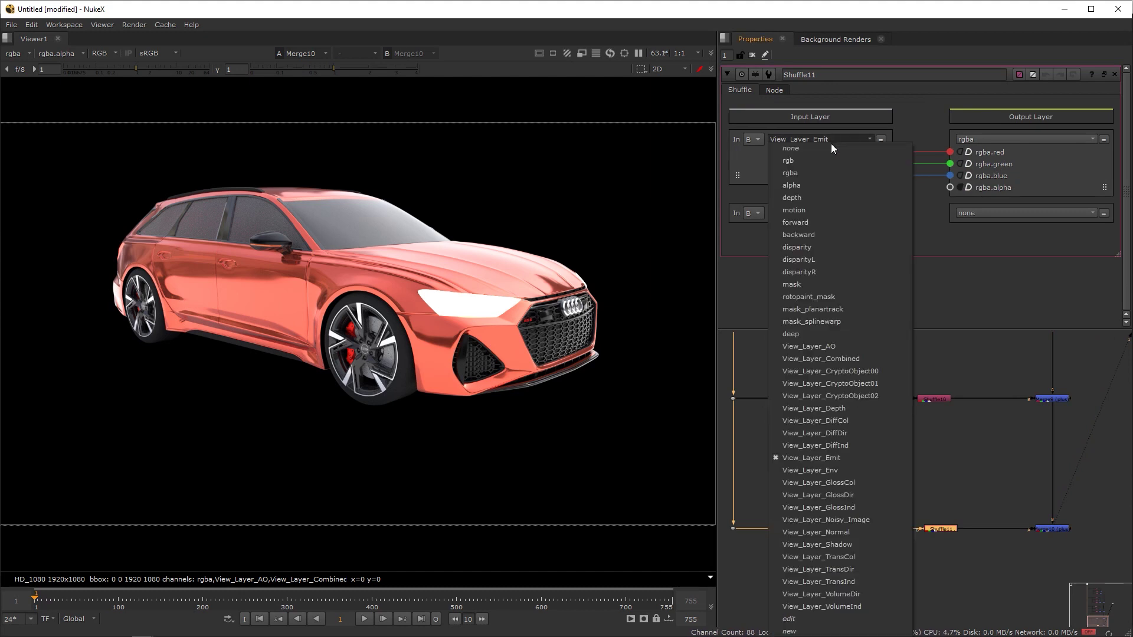
{"action": "left_click", "coordinate": [848, 348]}
{"action": "scroll", "coordinate": [1054, 535], "scroll_direction": "up", "scroll_amount": 2}
- Change the operation of Merge10 to multiply
{"action": "left_click", "coordinate": [1054, 529]}
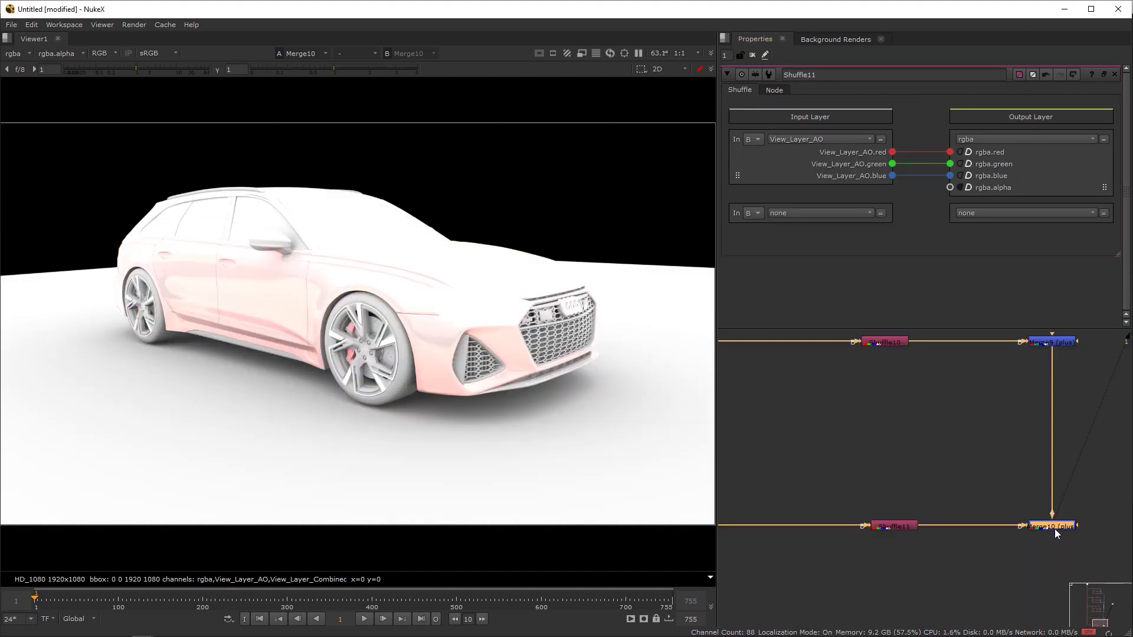
{"action": "double_click", "coordinate": [1054, 529]}
{"action": "left_click", "coordinate": [826, 107]}
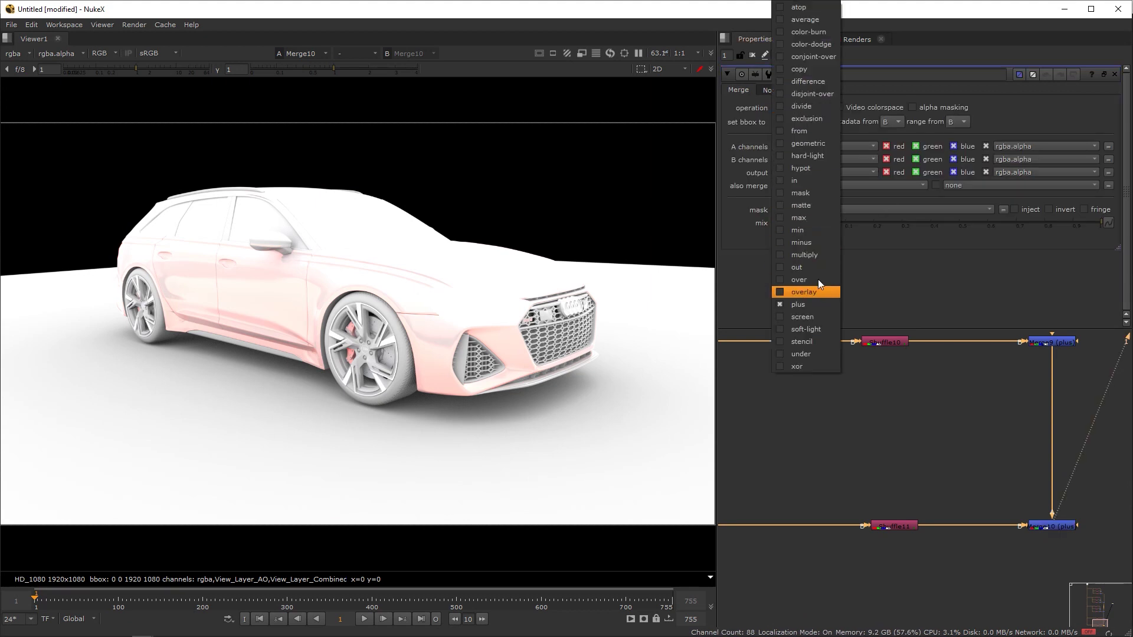
{"action": "left_click", "coordinate": [813, 255]}
- Assign Merge9 and Merge10 to separate viewer inputs and switch between them to compare the car without and with ambient occlusion
{"action": "left_click_drag", "start_coordinate": [976, 472], "coordinate": [848, 557]}
{"action": "key", "text": "1"}
{"action": "left_click_drag", "start_coordinate": [1107, 375], "coordinate": [1006, 335]}
{"action": "key", "text": "1"}
{"action": "left_click_drag", "start_coordinate": [1004, 523], "coordinate": [1117, 574]}
{"action": "key", "text": "2"}
{"action": "left_click", "coordinate": [824, 484]}
{"action": "key", "text": "1"}
{"action": "key", "text": "2"}
{"action": "key", "text": "1"}
{"action": "key", "text": "2"}
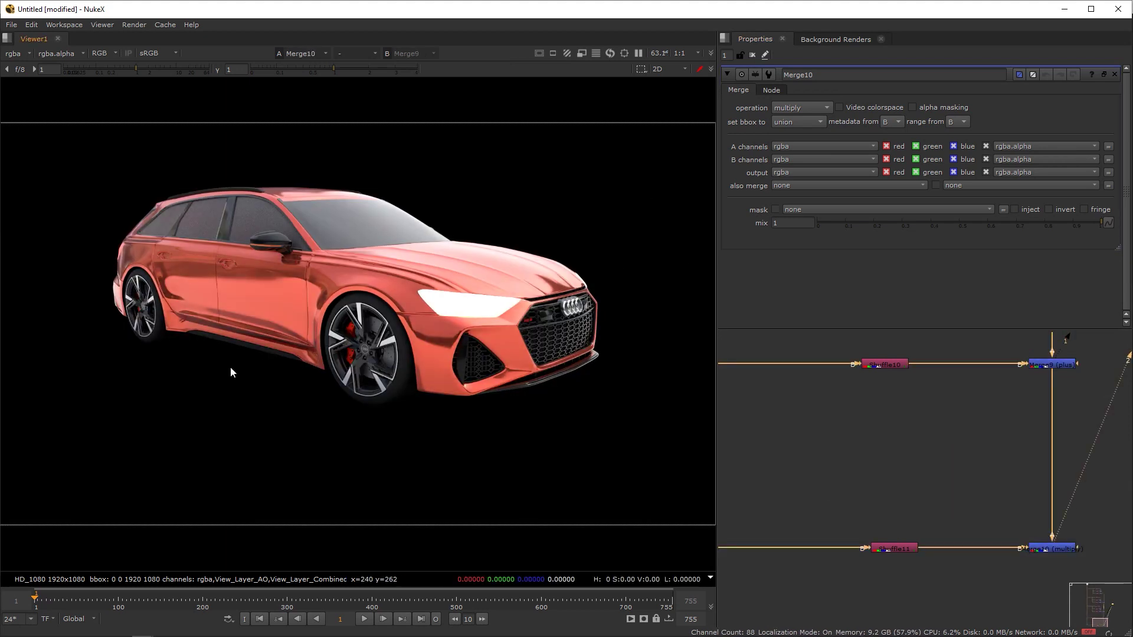
- Load Tudor_Sports_Ground.jpg from the Desktop into a new Read node as the background
{"action": "scroll", "coordinate": [260, 348], "scroll_direction": "down", "scroll_amount": 2}
{"action": "scroll", "coordinate": [980, 479], "scroll_direction": "down", "scroll_amount": 3}
{"action": "scroll", "coordinate": [980, 479], "scroll_direction": "down", "scroll_amount": 2}
{"action": "left_click", "coordinate": [1067, 511]}
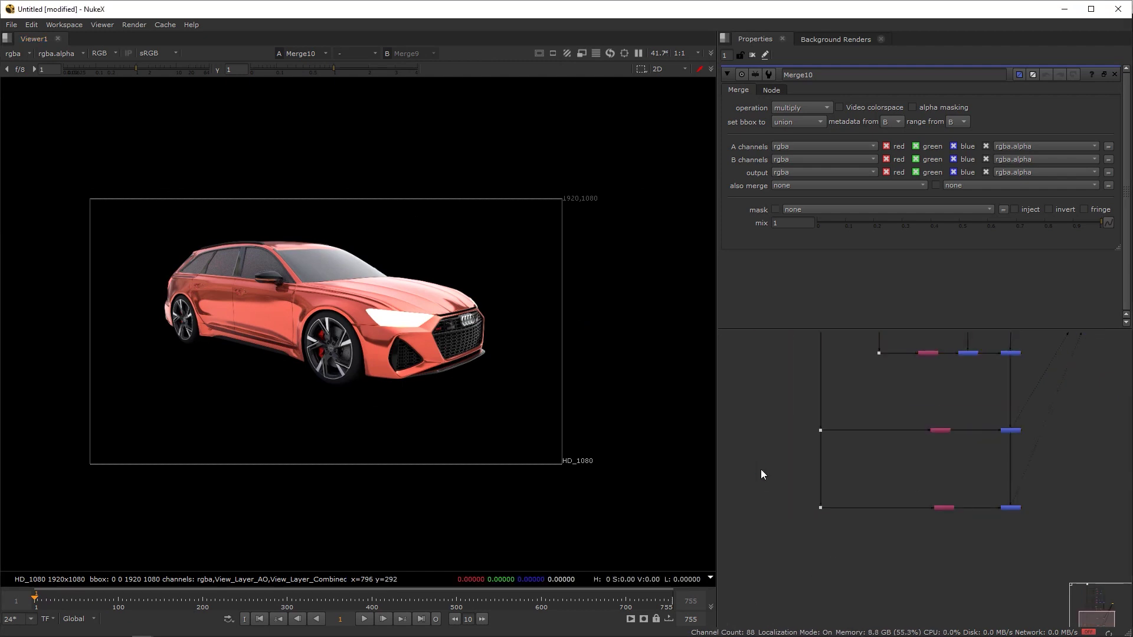
{"action": "key", "text": "r"}
{"action": "scroll", "coordinate": [498, 299], "scroll_direction": "down", "scroll_amount": 2}
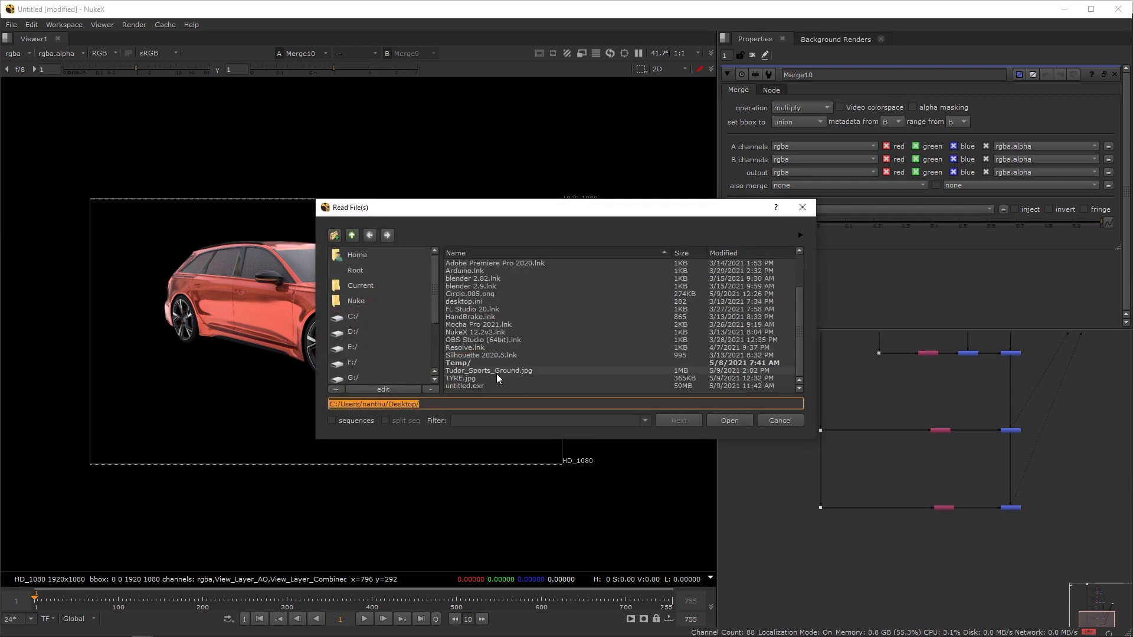
{"action": "left_click", "coordinate": [520, 372]}
{"action": "left_click", "coordinate": [730, 420]}
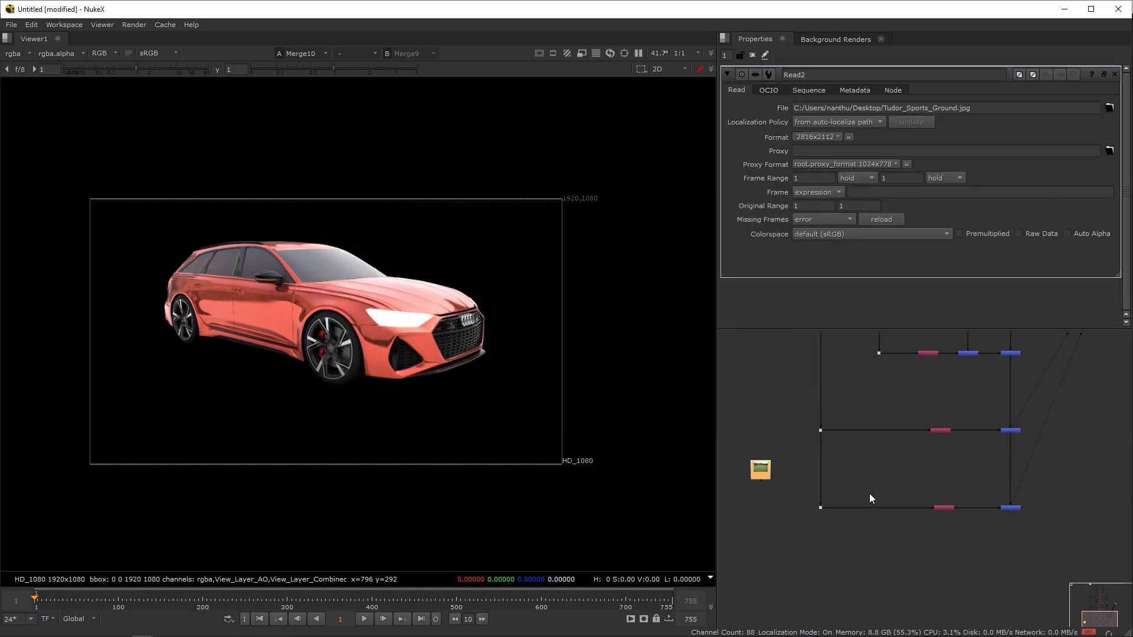
- Place the background Read node beside Merge10, attach a Reformat node to it, and view the reformatted image
{"action": "left_click_drag", "start_coordinate": [763, 473], "coordinate": [1084, 493]}
{"action": "key", "text": "Tab"}
{"action": "type", "text": "ref"}
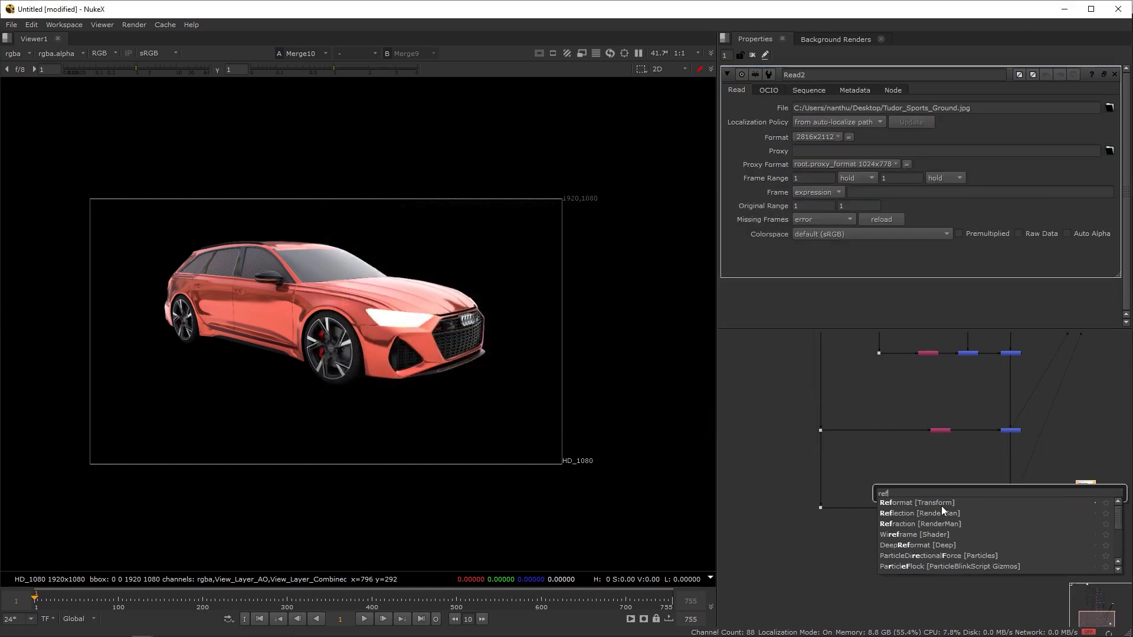
{"action": "left_click", "coordinate": [941, 504]}
{"action": "scroll", "coordinate": [1093, 500], "scroll_direction": "up", "scroll_amount": 2}
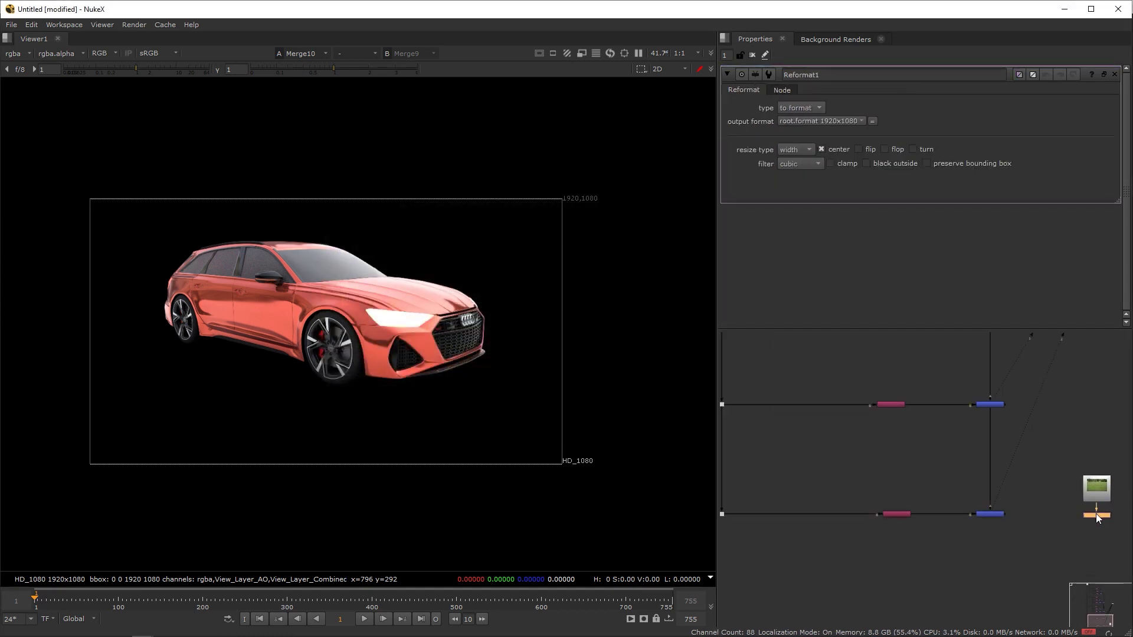
{"action": "key", "text": "1"}
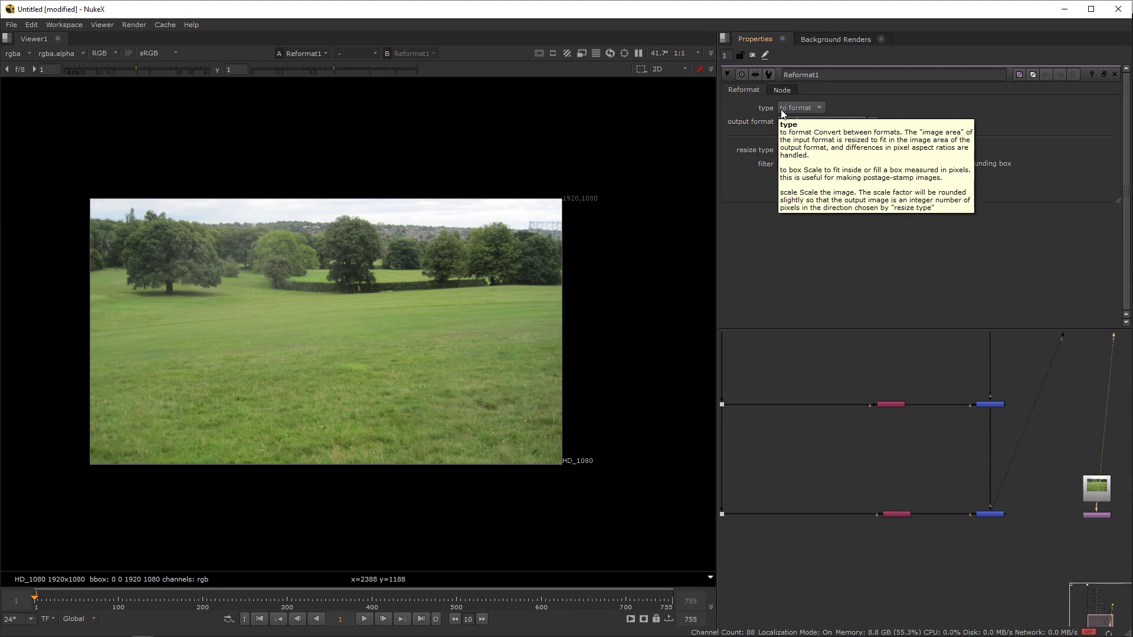
{"action": "left_click", "coordinate": [782, 109]}
{"action": "left_click", "coordinate": [785, 110]}
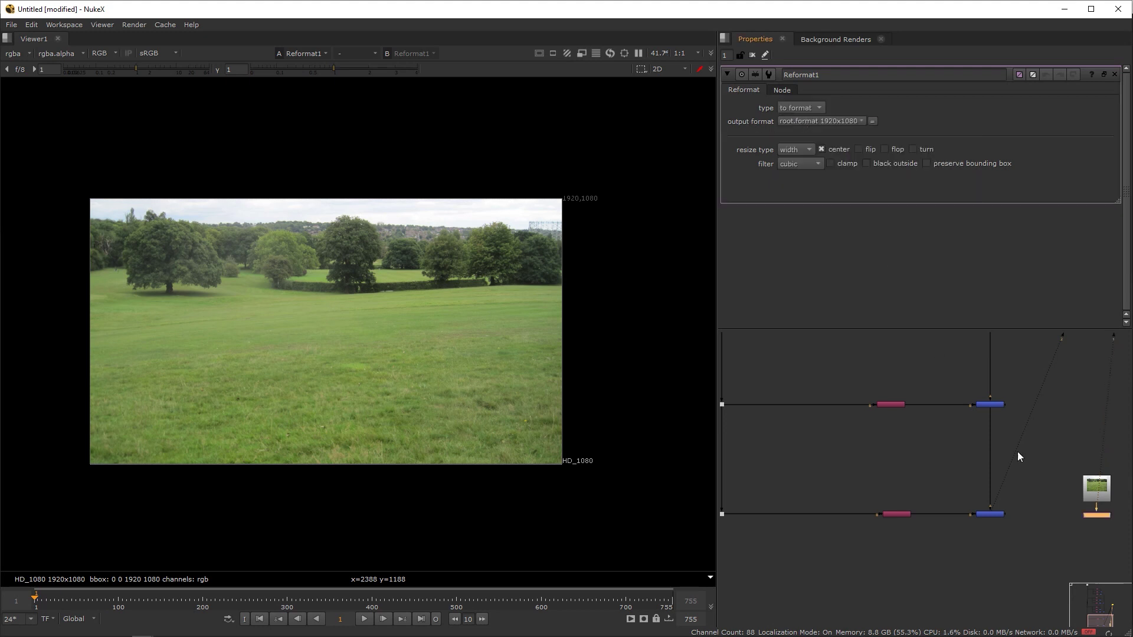
- Add a Merge node that puts Merge10 over the reformatted background, route the background through a Dot, and view the composite
{"action": "key", "text": "m"}
{"action": "scroll", "coordinate": [1006, 571], "scroll_direction": "up", "scroll_amount": 2}
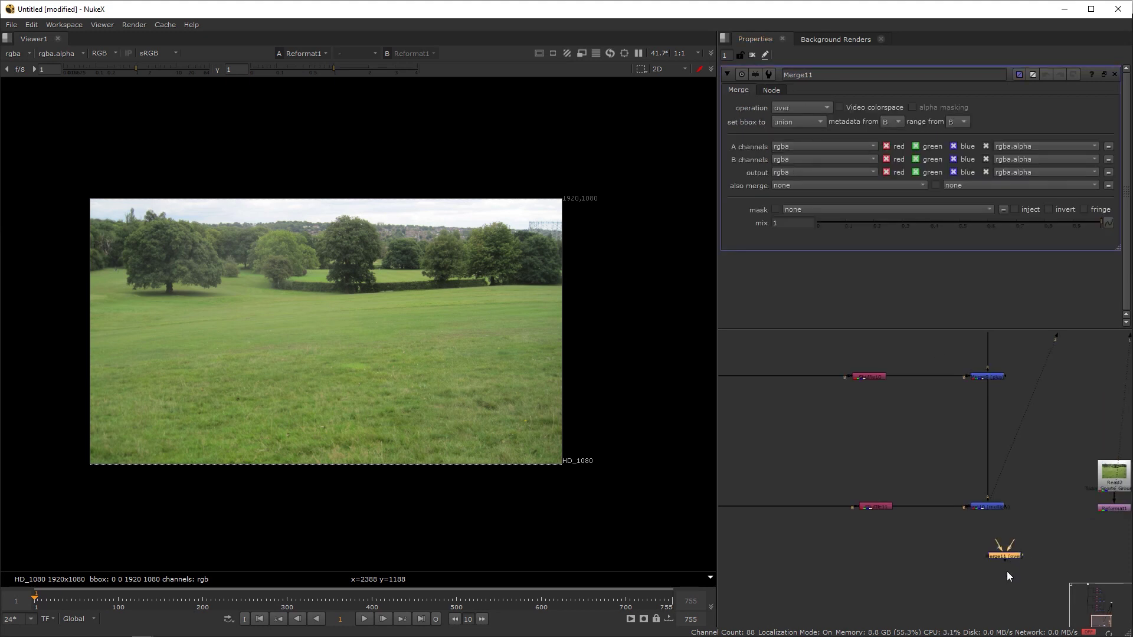
{"action": "left_click_drag", "start_coordinate": [971, 542], "coordinate": [1073, 543]}
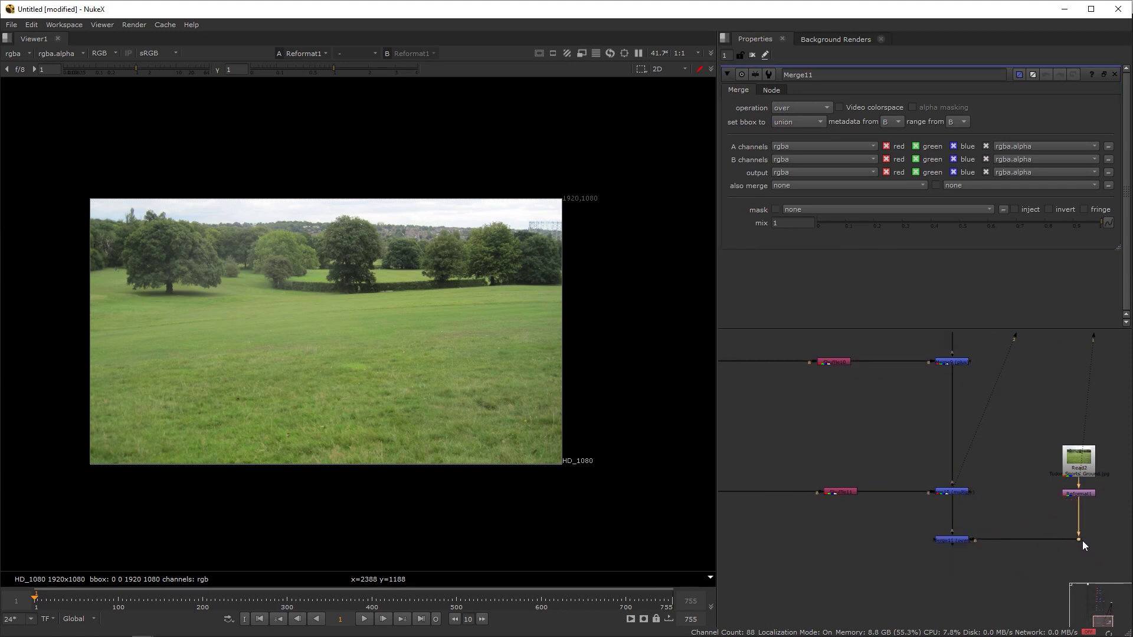
{"action": "left_click", "coordinate": [951, 540]}
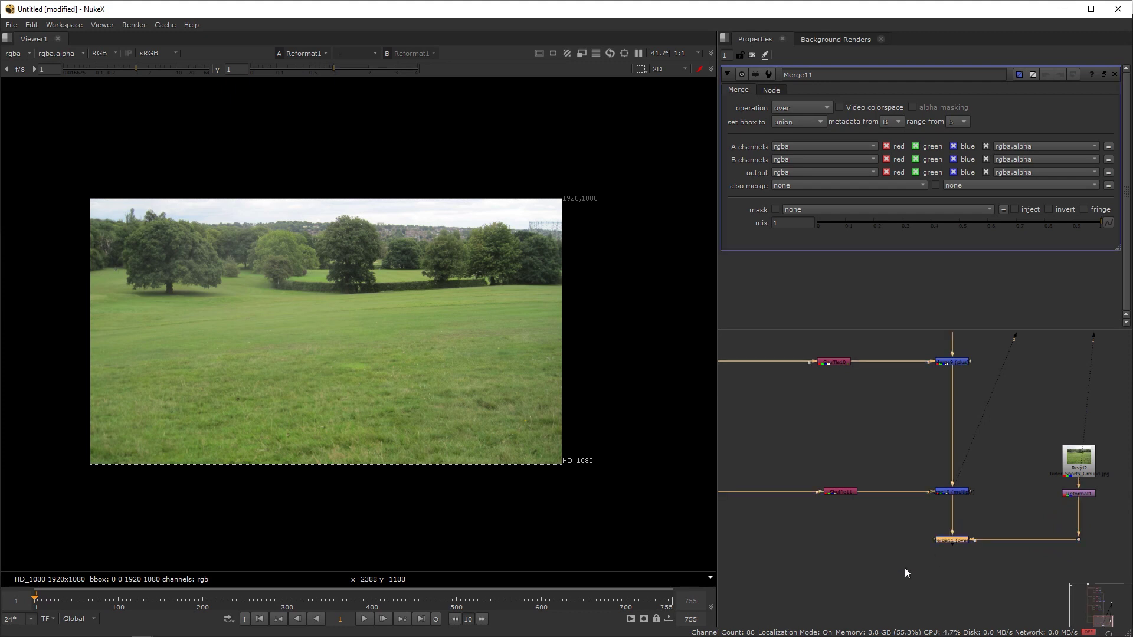
{"action": "key", "text": "1"}
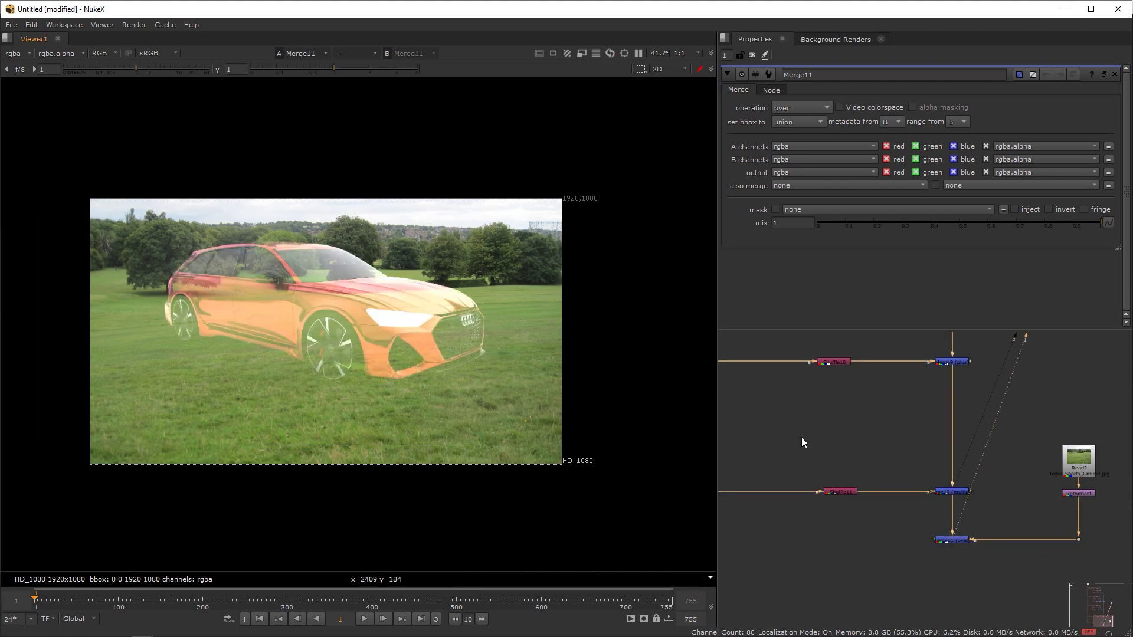
- View Merge10 and examine its alpha channel
{"action": "left_click_drag", "start_coordinate": [1011, 452], "coordinate": [872, 518]}
{"action": "key", "text": "1"}
{"action": "key", "text": "a"}
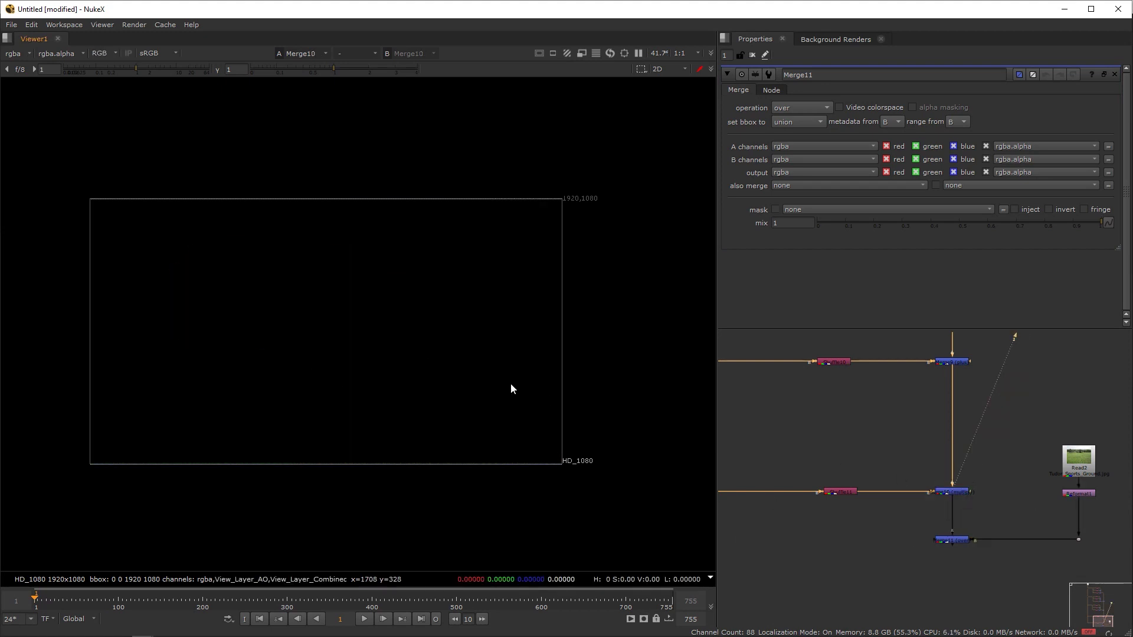
{"action": "key", "text": "a"}
- Move Merge11 and the background's Read, Reformat and Dot nodes further below Merge10 to free up space
{"action": "scroll", "coordinate": [1066, 531], "scroll_direction": "down", "scroll_amount": 3}
{"action": "middle_click_drag", "start_coordinate": [1067, 531], "coordinate": [1032, 471]}
{"action": "left_click_drag", "start_coordinate": [1069, 499], "coordinate": [1004, 403]}
{"action": "left_click_drag", "start_coordinate": [927, 459], "coordinate": [987, 485], "text": "shift"}
{"action": "left_click_drag", "start_coordinate": [1026, 428], "coordinate": [1026, 486]}
{"action": "left_click", "coordinate": [1025, 435]}
{"action": "scroll", "coordinate": [1025, 436], "scroll_direction": "down", "scroll_amount": 6}
{"action": "middle_click_drag", "start_coordinate": [1028, 406], "coordinate": [1018, 539]}
{"action": "scroll", "coordinate": [979, 466], "scroll_direction": "up", "scroll_amount": 5}
- View the Dot feeding Shuffle11, examine the alpha of its View_Layer_Combined layer, and return the viewer to the rgb layer
{"action": "scroll", "coordinate": [879, 408], "scroll_direction": "up", "scroll_amount": 3}
{"action": "left_click", "coordinate": [848, 385]}
{"action": "scroll", "coordinate": [848, 388], "scroll_direction": "down", "scroll_amount": 4}
{"action": "middle_click_drag", "start_coordinate": [850, 548], "coordinate": [868, 384]}
{"action": "left_click_drag", "start_coordinate": [855, 473], "coordinate": [888, 504]}
{"action": "key", "text": "1"}
{"action": "left_click", "coordinate": [12, 53]}
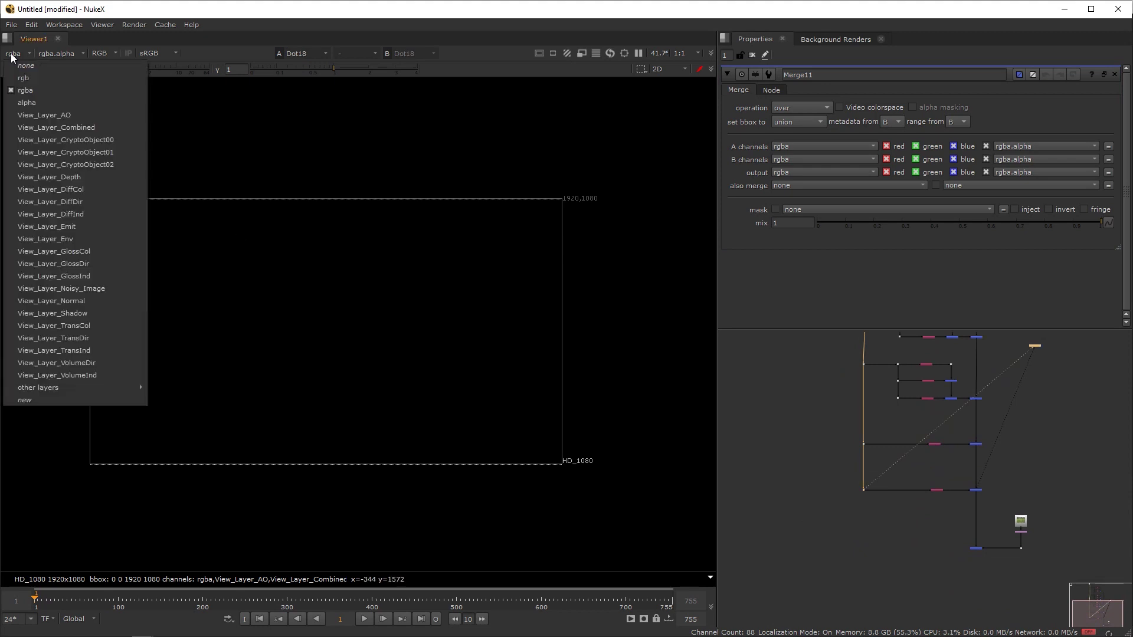
{"action": "left_click", "coordinate": [73, 127]}
{"action": "key", "text": "a"}
{"action": "key", "text": "a"}
{"action": "key", "text": "a"}
{"action": "left_click_drag", "start_coordinate": [77, 273], "coordinate": [610, 487], "text": "ctrl+shift"}
{"action": "left_click_drag", "start_coordinate": [22, 248], "coordinate": [621, 492]}
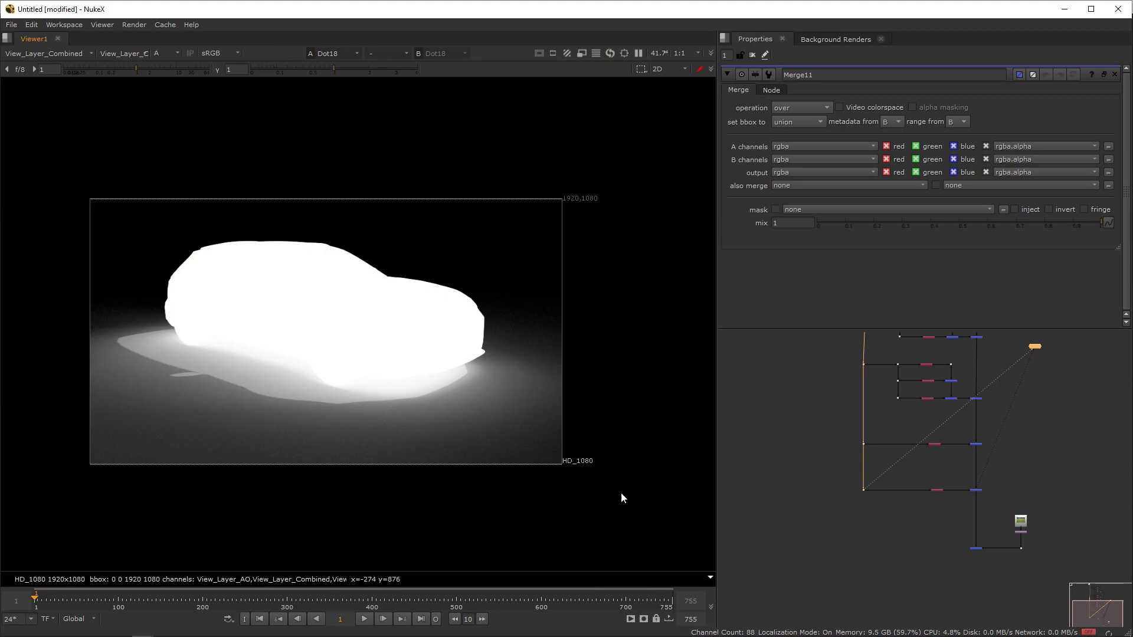
{"action": "left_click", "coordinate": [31, 56]}
{"action": "left_click", "coordinate": [33, 83]}
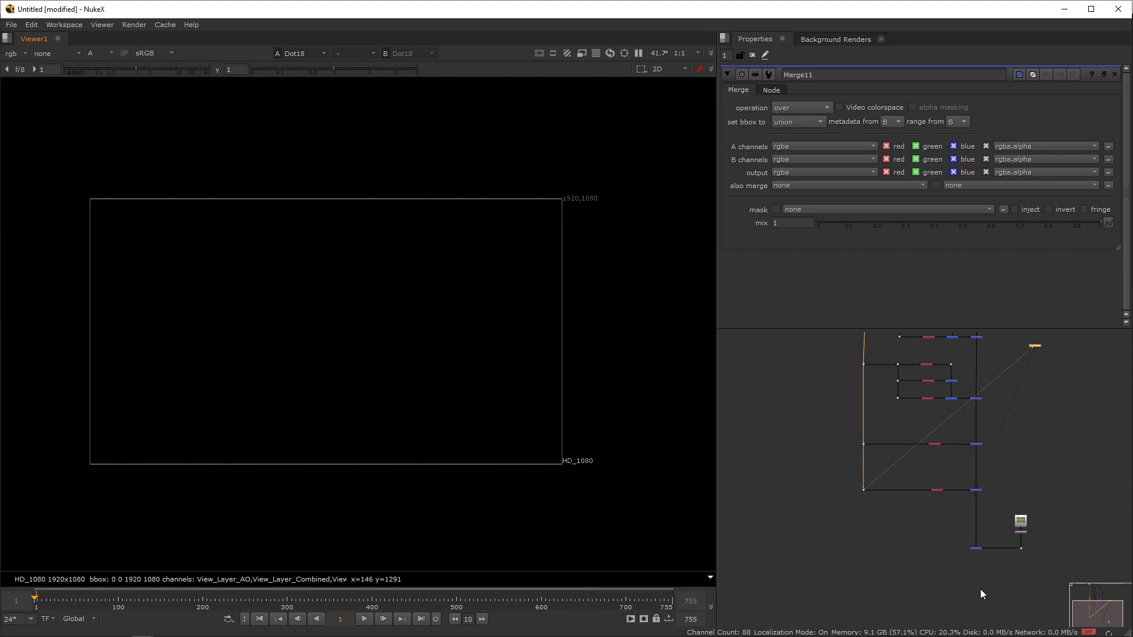
- Add a Shuffle node below Shuffle11 and connect it to the Read node's branch through two new Dots
{"action": "scroll", "coordinate": [935, 516], "scroll_direction": "up", "scroll_amount": 5}
{"action": "key", "text": "Tab"}
{"action": "type", "text": "shu"}
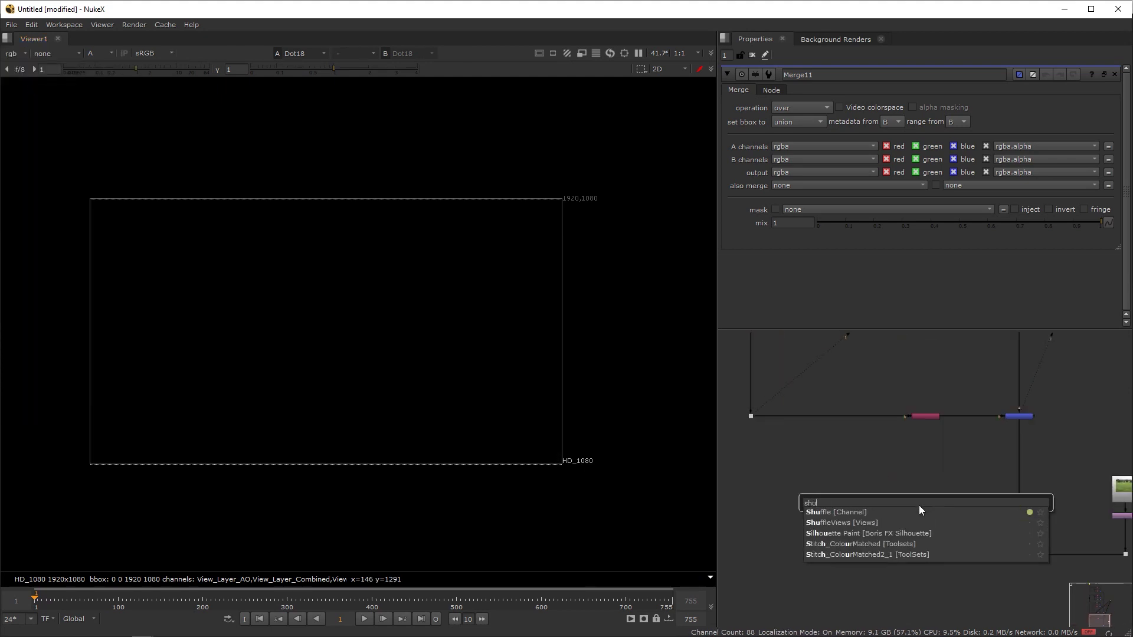
{"action": "key", "text": "Return"}
{"action": "left_click_drag", "start_coordinate": [922, 491], "coordinate": [834, 418]}
{"action": "left_click", "coordinate": [832, 416], "text": "ctrl"}
{"action": "left_click_drag", "start_coordinate": [920, 486], "coordinate": [830, 417]}
{"action": "left_click_drag", "start_coordinate": [879, 459], "coordinate": [832, 501], "text": "ctrl"}
{"action": "left_click_drag", "start_coordinate": [940, 509], "coordinate": [935, 509]}
- View the new Shuffle, set its input layer to View_Layer_Combined, and disconnect the red, green and blue outputs, keeping only alpha
{"action": "key", "text": "1"}
{"action": "left_click", "coordinate": [813, 139]}
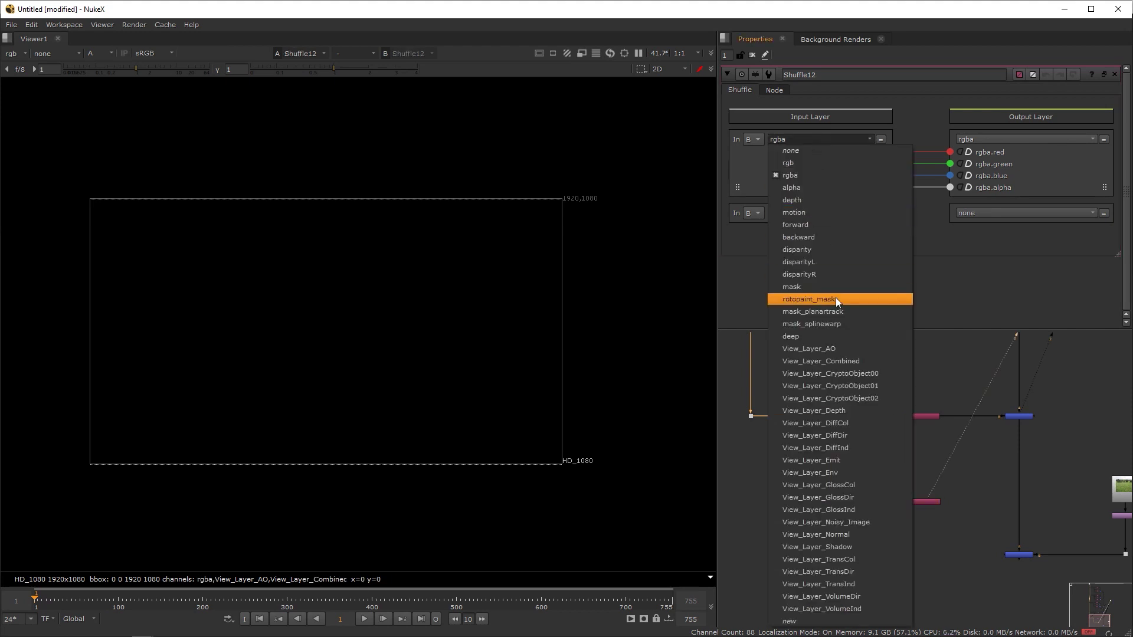
{"action": "left_click", "coordinate": [842, 358]}
{"action": "left_click", "coordinate": [929, 505]}
{"action": "left_click", "coordinate": [950, 175]}
{"action": "left_click", "coordinate": [950, 164]}
{"action": "left_click", "coordinate": [949, 153]}
{"action": "left_click", "coordinate": [984, 496]}
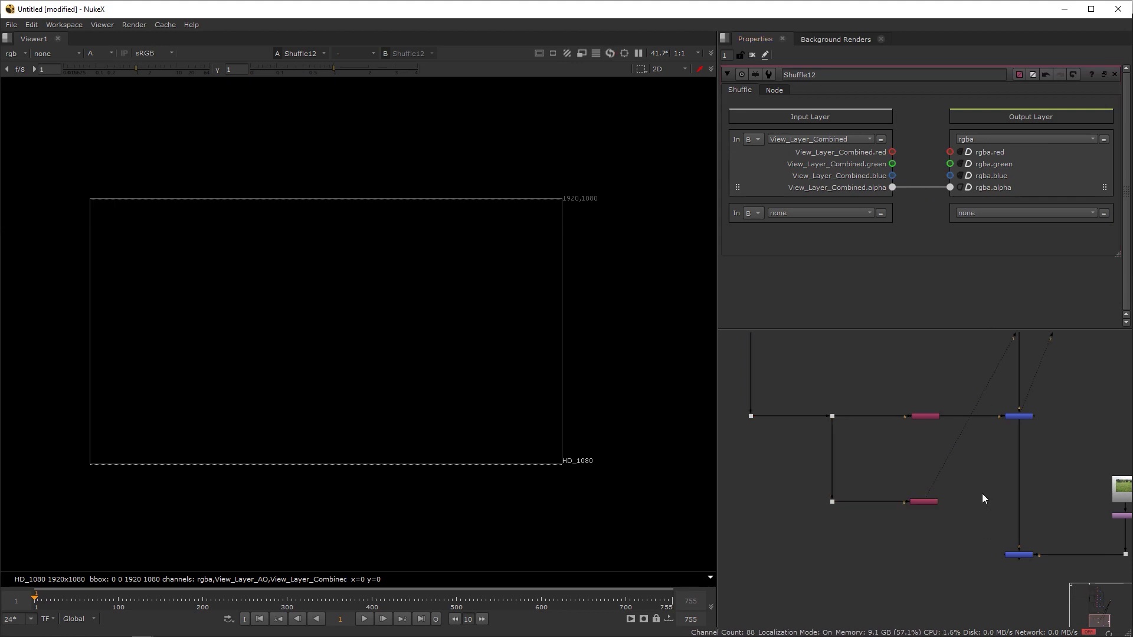
- Add a Copy node between Merge10 and Merge11 and feed it with Shuffle12's alpha
{"action": "key", "text": "k"}
{"action": "scroll", "coordinate": [982, 494], "scroll_direction": "up", "scroll_amount": 2}
{"action": "left_click_drag", "start_coordinate": [983, 494], "coordinate": [898, 506]}
{"action": "left_click_drag", "start_coordinate": [1035, 495], "coordinate": [1040, 505]}
{"action": "key", "text": "d"}
{"action": "scroll", "coordinate": [1007, 499], "scroll_direction": "down", "scroll_amount": 3}
- View Merge11 and toggle the Copy node off and on to compare the composite with and without the copied alpha
{"action": "left_click", "coordinate": [987, 536]}
{"action": "left_click_drag", "start_coordinate": [1043, 568], "coordinate": [1000, 532]}
{"action": "key", "text": "1"}
{"action": "left_click_drag", "start_coordinate": [992, 478], "coordinate": [1054, 514]}
{"action": "key", "text": "d"}
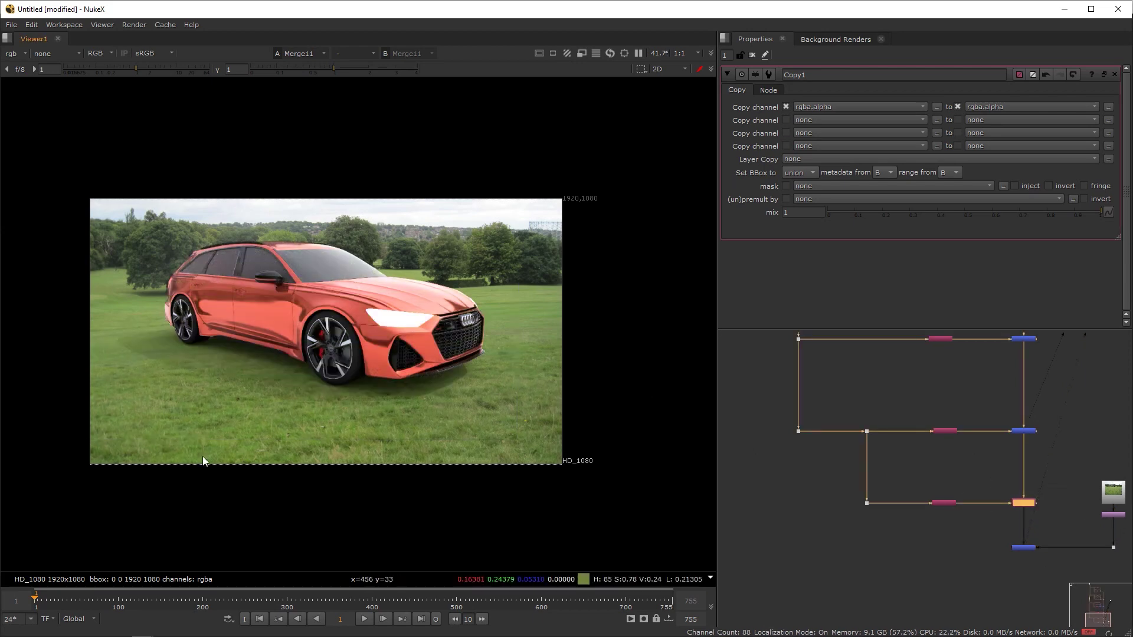
{"action": "key", "text": "d"}
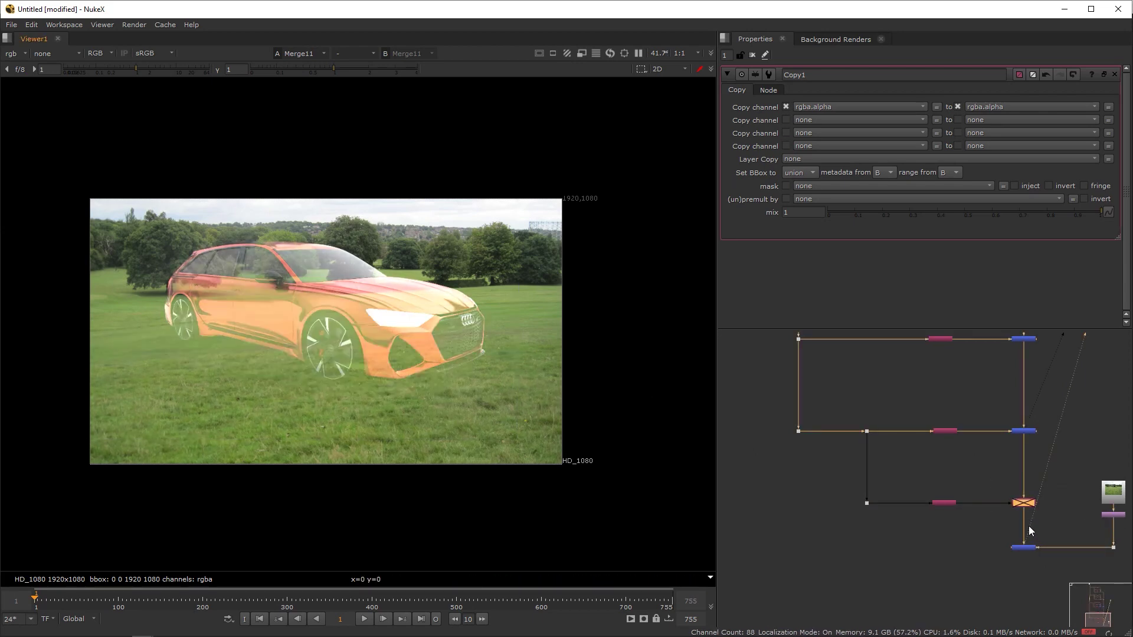
{"action": "key", "text": "d"}
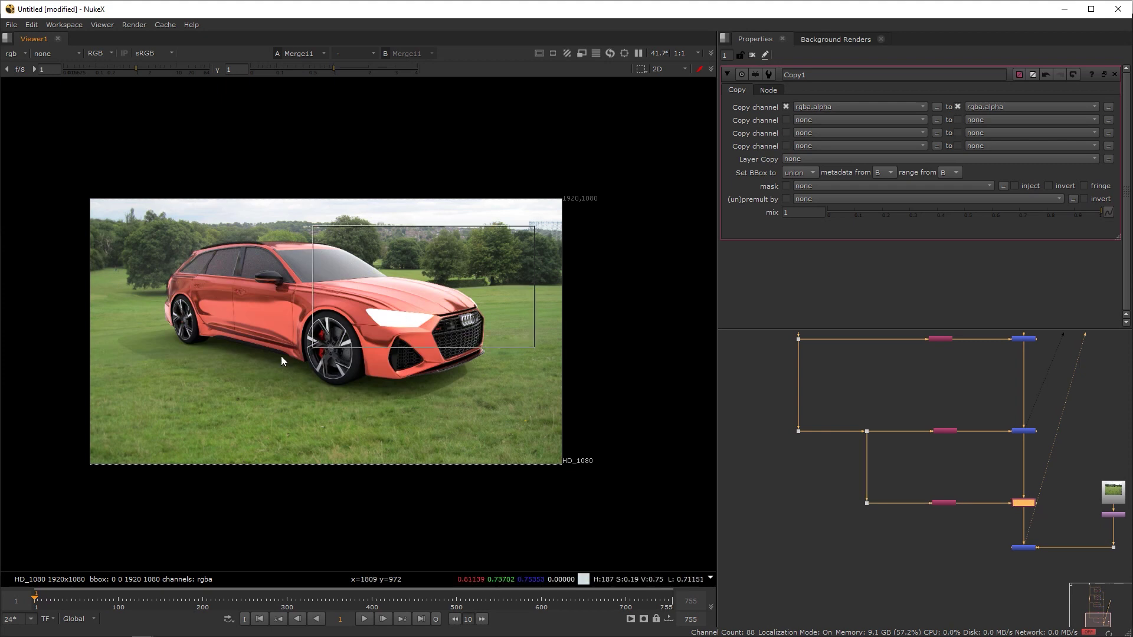
- Add a Transform after the background's Reformat, scale it to 1.26 and translate it to x -166, y 332
{"action": "middle_click_drag", "start_coordinate": [1099, 523], "coordinate": [1017, 526]}
{"action": "scroll", "coordinate": [1029, 526], "scroll_direction": "up", "scroll_amount": 2}
{"action": "key", "text": "t"}
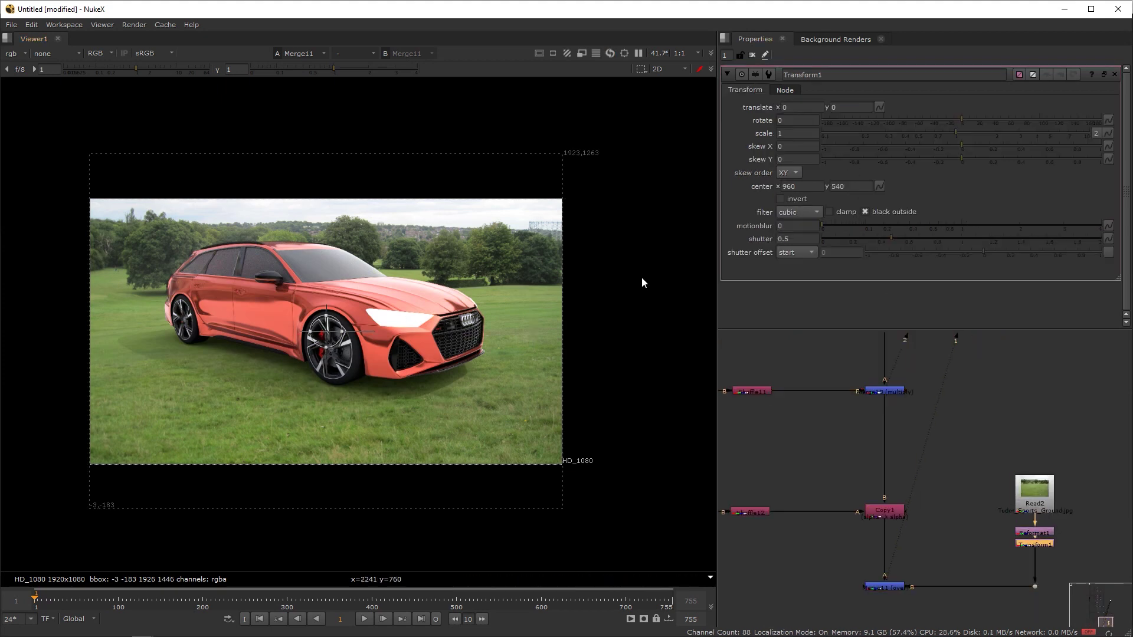
{"action": "left_click_drag", "start_coordinate": [958, 136], "coordinate": [980, 134]}
{"action": "left_click_drag", "start_coordinate": [326, 331], "coordinate": [268, 220]}
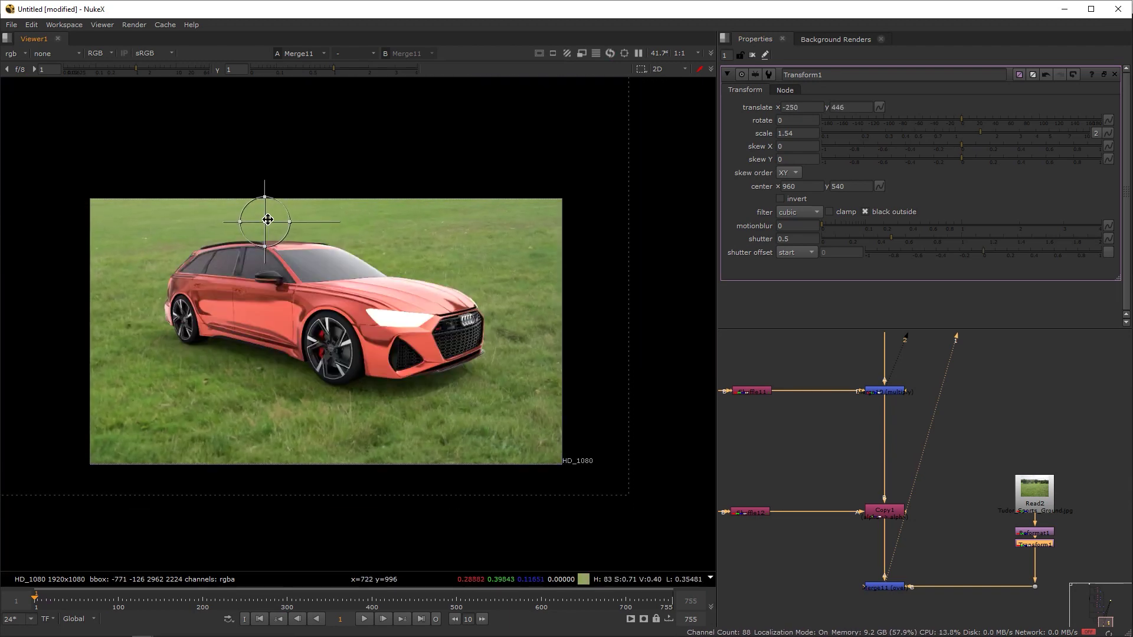
{"action": "left_click", "coordinate": [958, 134]}
{"action": "left_click_drag", "start_coordinate": [958, 135], "coordinate": [969, 135]}
{"action": "left_click_drag", "start_coordinate": [265, 222], "coordinate": [286, 249]}
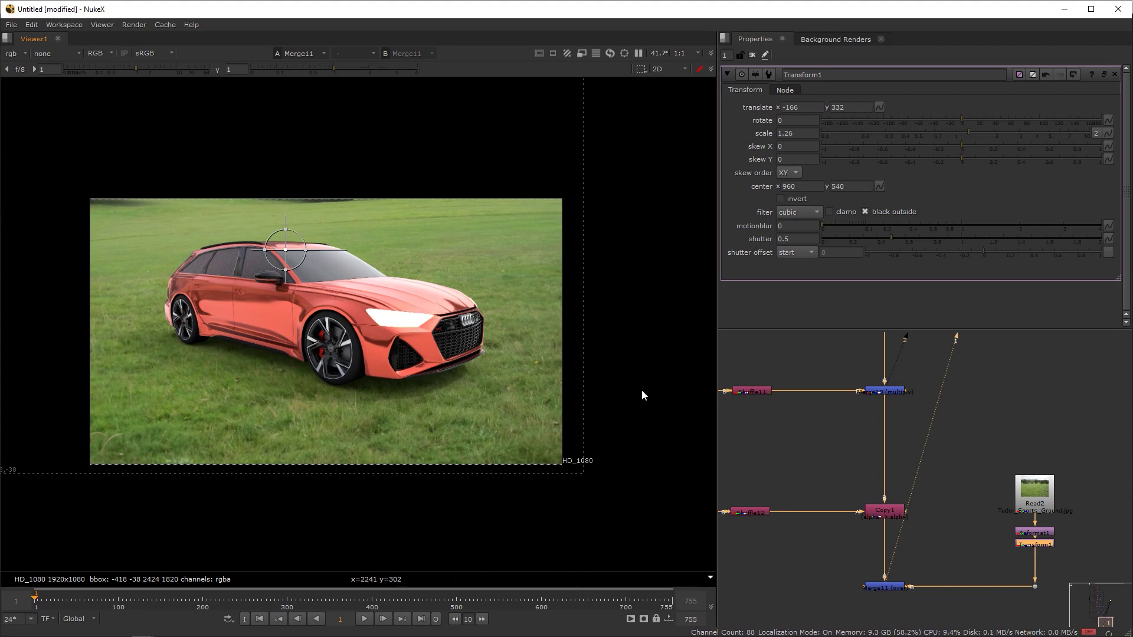
- Add a Reformat node below Merge11, keeping root.format 1920x1080 as output, and view its result
{"action": "scroll", "coordinate": [1021, 469], "scroll_direction": "up", "scroll_amount": 3}
{"action": "left_click", "coordinate": [908, 581]}
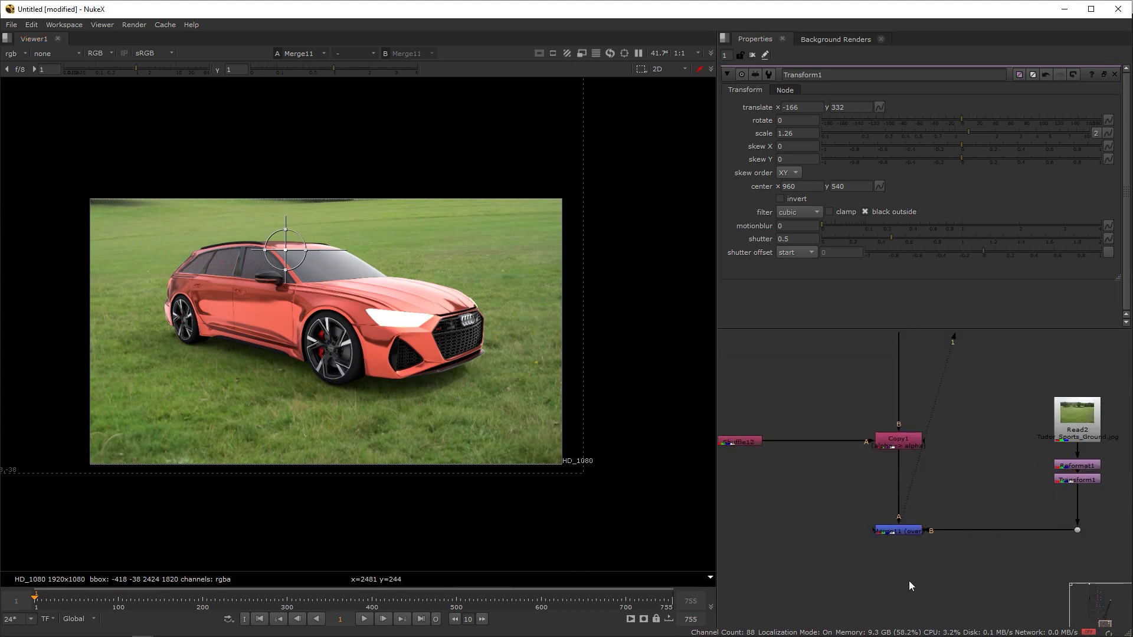
{"action": "key", "text": "Tab"}
{"action": "type", "text": "ref"}
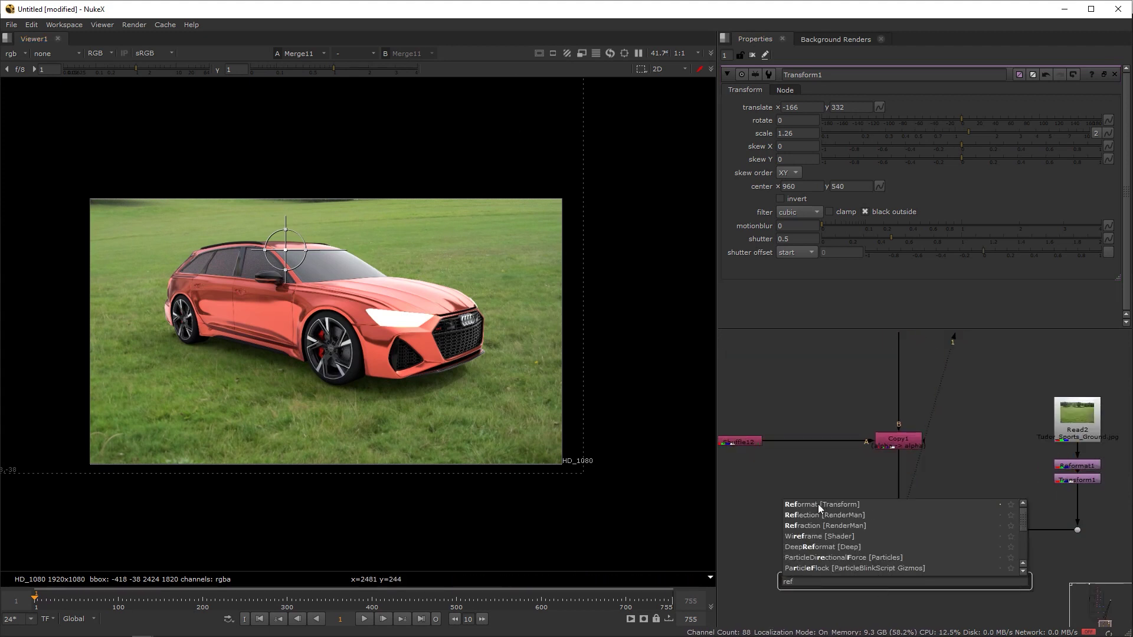
{"action": "left_click", "coordinate": [619, 111]}
{"action": "type", "text": "ormat [Transform"}
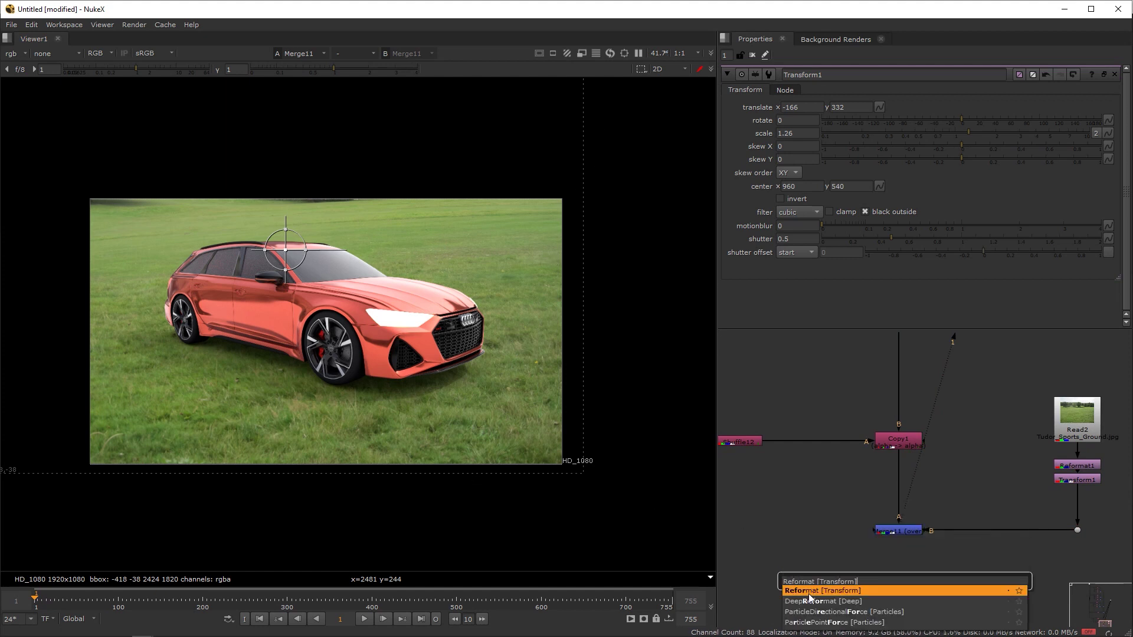
{"action": "left_click", "coordinate": [808, 592]}
{"action": "left_click_drag", "start_coordinate": [903, 566], "coordinate": [898, 534]}
{"action": "left_click_drag", "start_coordinate": [923, 585], "coordinate": [915, 584]}
{"action": "key", "text": "1"}
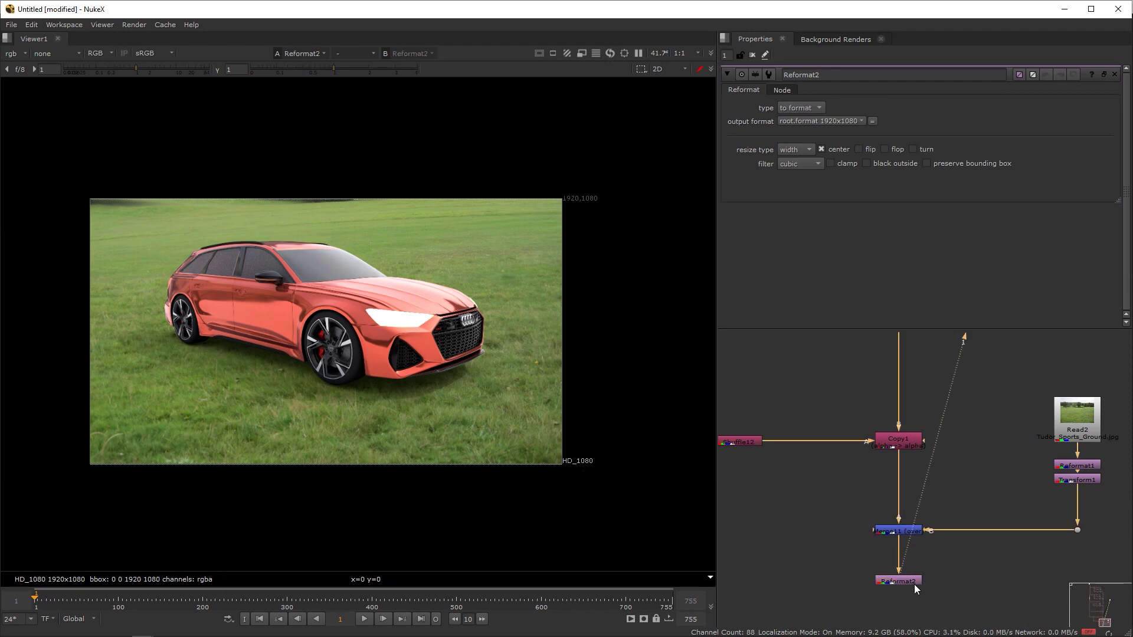
- Examine the composited car on the grass and the complete node tree that builds it
{"action": "scroll", "coordinate": [384, 309], "scroll_direction": "up", "scroll_amount": 2}
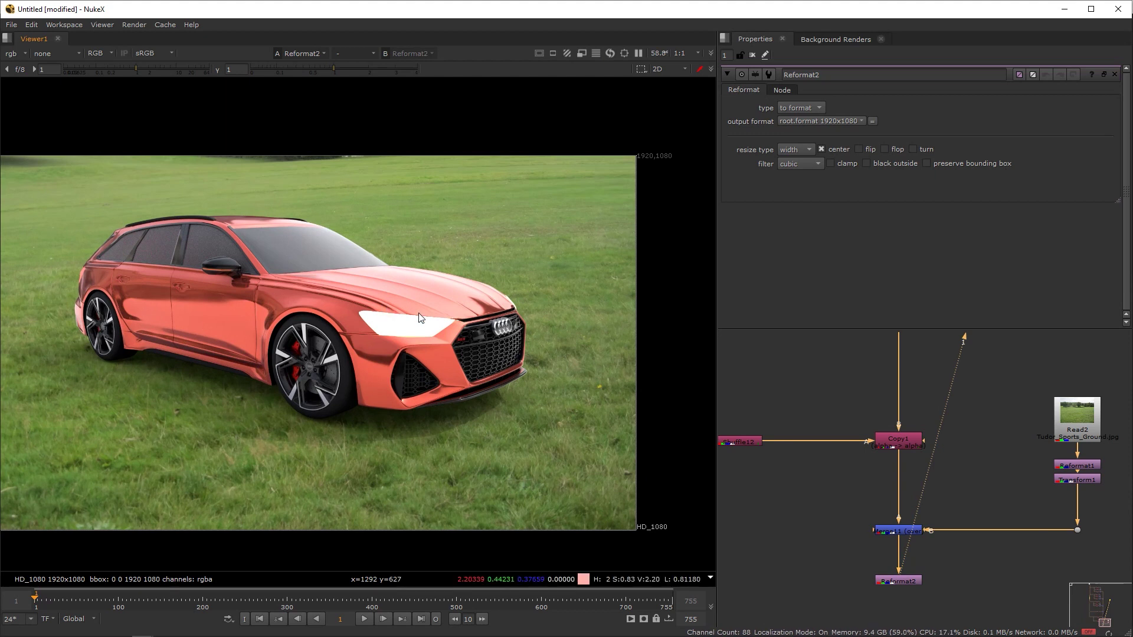
{"action": "left_click_drag", "start_coordinate": [522, 154], "coordinate": [3, 510]}
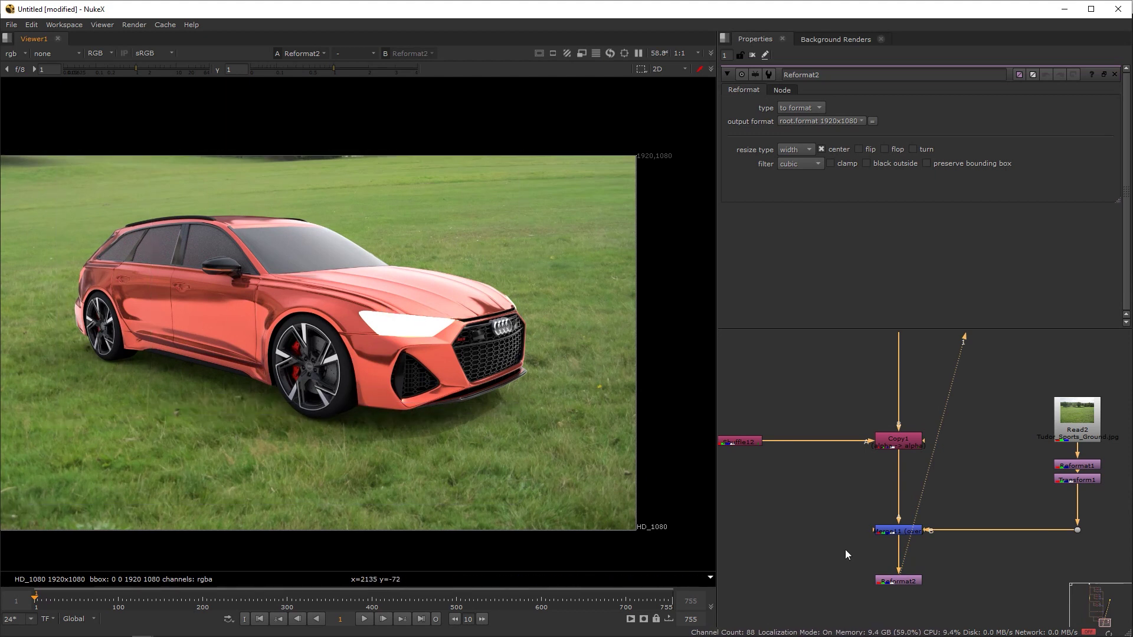
{"action": "scroll", "coordinate": [880, 479], "scroll_direction": "down", "scroll_amount": 6}
{"action": "middle_click_drag", "start_coordinate": [869, 436], "coordinate": [877, 479]}
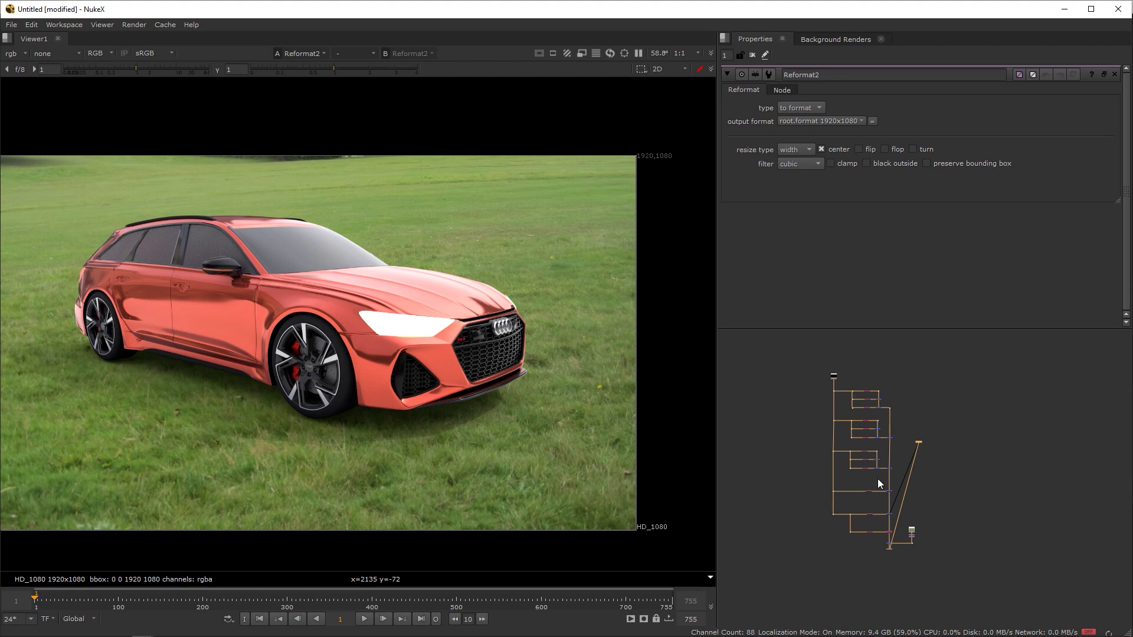
{"action": "left_click_drag", "start_coordinate": [603, 198], "coordinate": [7, 481], "text": "ctrl+shift"}
{"action": "left_click_drag", "start_coordinate": [541, 302], "coordinate": [250, 499]}
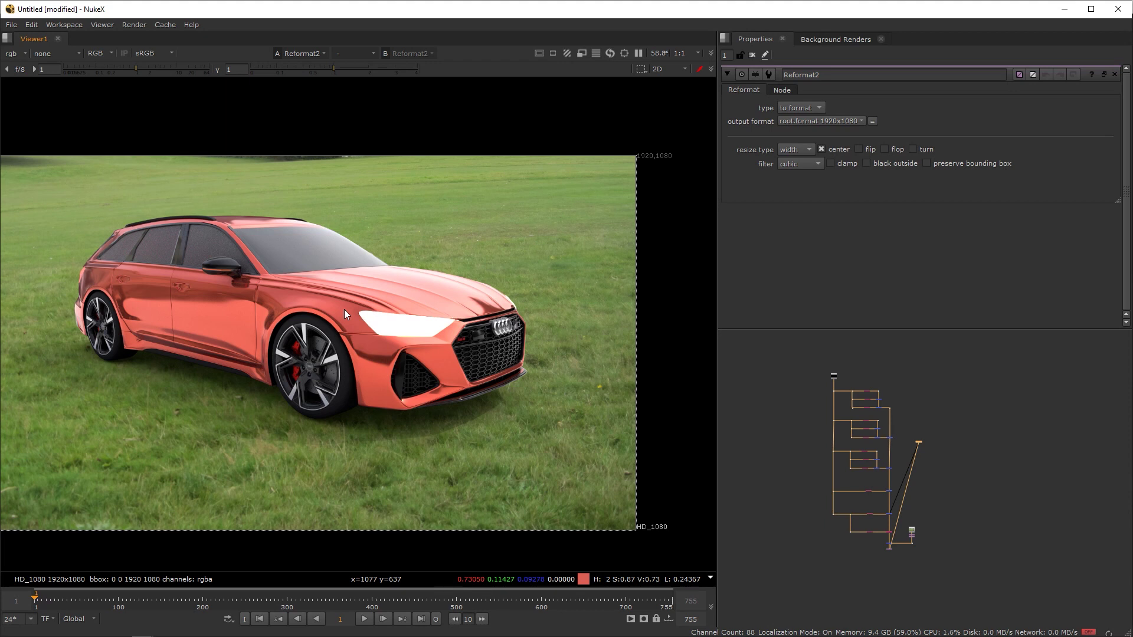
{"action": "left_click_drag", "start_coordinate": [799, 344], "coordinate": [918, 569]}
{"action": "scroll", "coordinate": [900, 465], "scroll_direction": "up", "scroll_amount": 3}
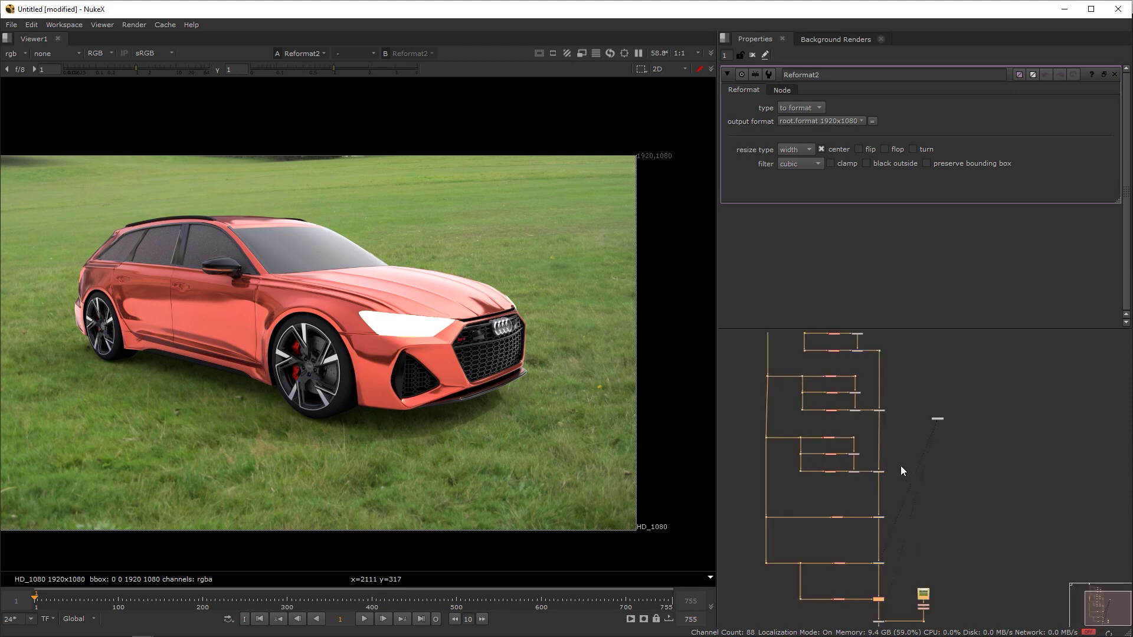
{"action": "middle_click_drag", "start_coordinate": [904, 370], "coordinate": [942, 452]}
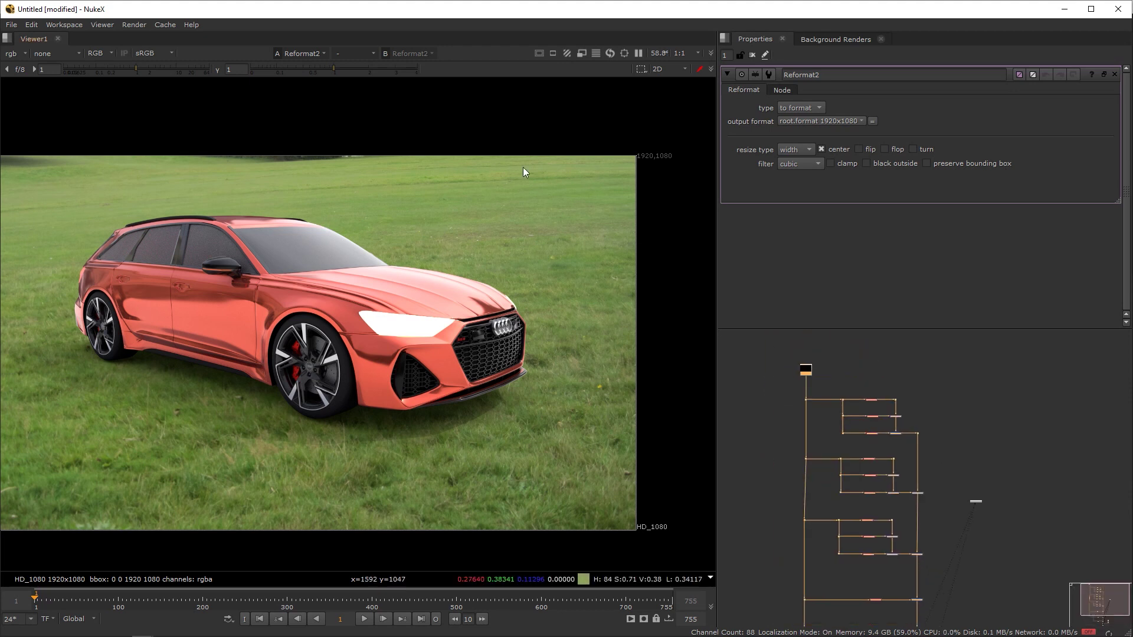
{"action": "scroll", "coordinate": [866, 469], "scroll_direction": "up", "scroll_amount": 4}
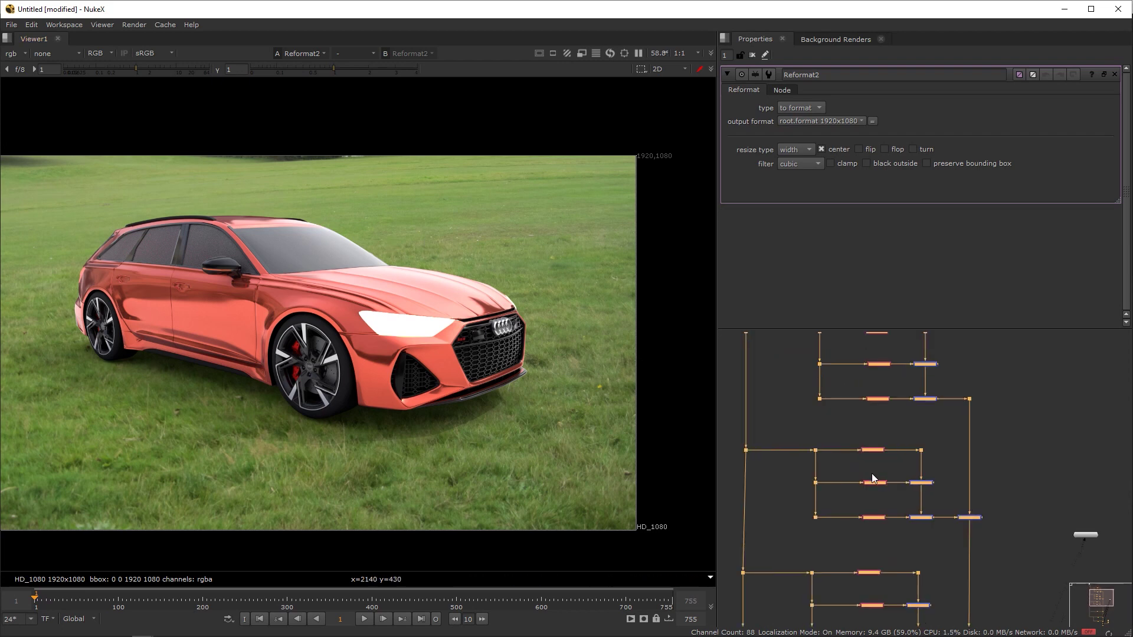
{"action": "left_click", "coordinate": [978, 501]}
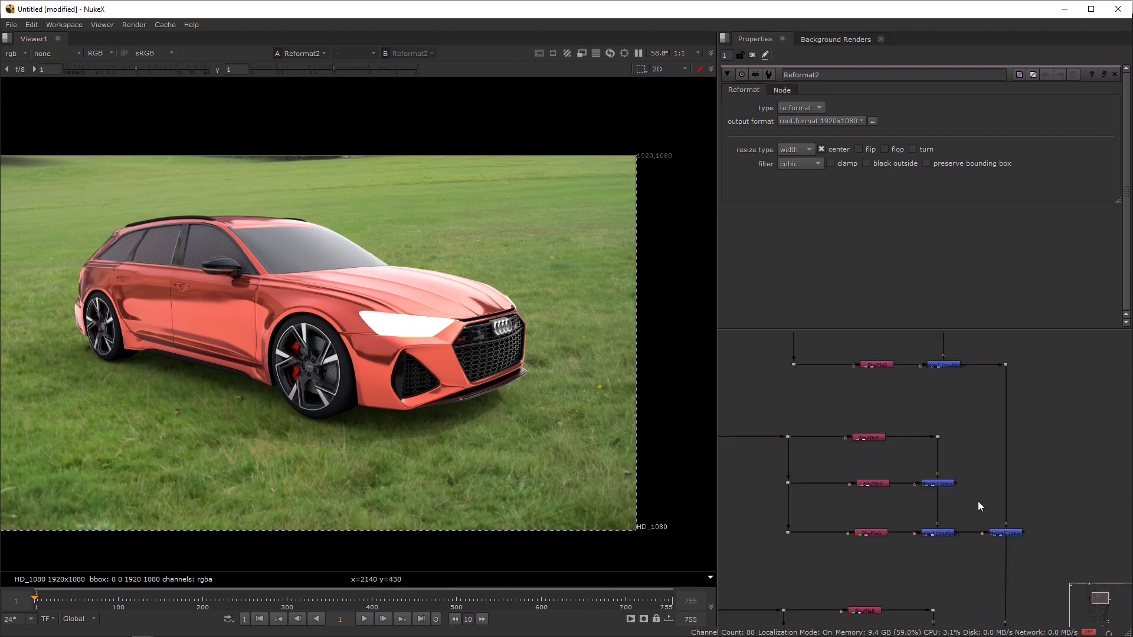
{"action": "key", "text": "g"}
{"action": "left_click_drag", "start_coordinate": [979, 500], "coordinate": [1003, 557]}
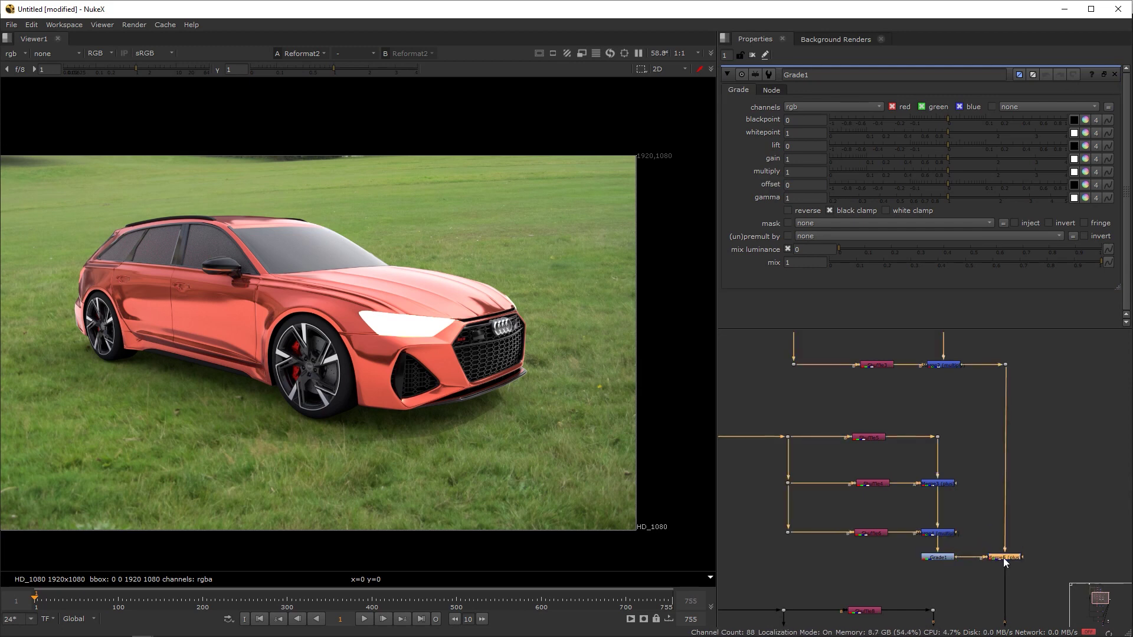
{"action": "left_click", "coordinate": [942, 558]}
{"action": "left_click_drag", "start_coordinate": [945, 158], "coordinate": [966, 175]}
{"action": "key", "text": "Delete"}
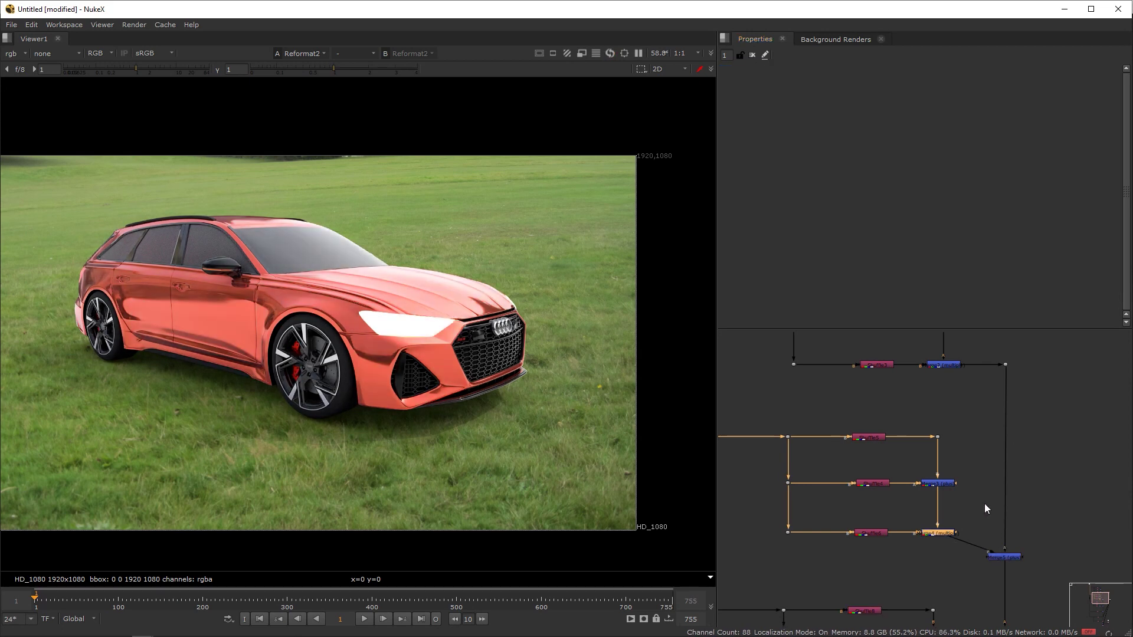
- Insert a Grade node between the Shuffle and the Merge of the single-pass branch below the three grouped branches
{"action": "scroll", "coordinate": [972, 491], "scroll_direction": "down", "scroll_amount": 5}
{"action": "middle_click_drag", "start_coordinate": [990, 570], "coordinate": [986, 448]}
{"action": "scroll", "coordinate": [958, 505], "scroll_direction": "up", "scroll_amount": 3}
{"action": "scroll", "coordinate": [957, 522], "scroll_direction": "up", "scroll_amount": 2}
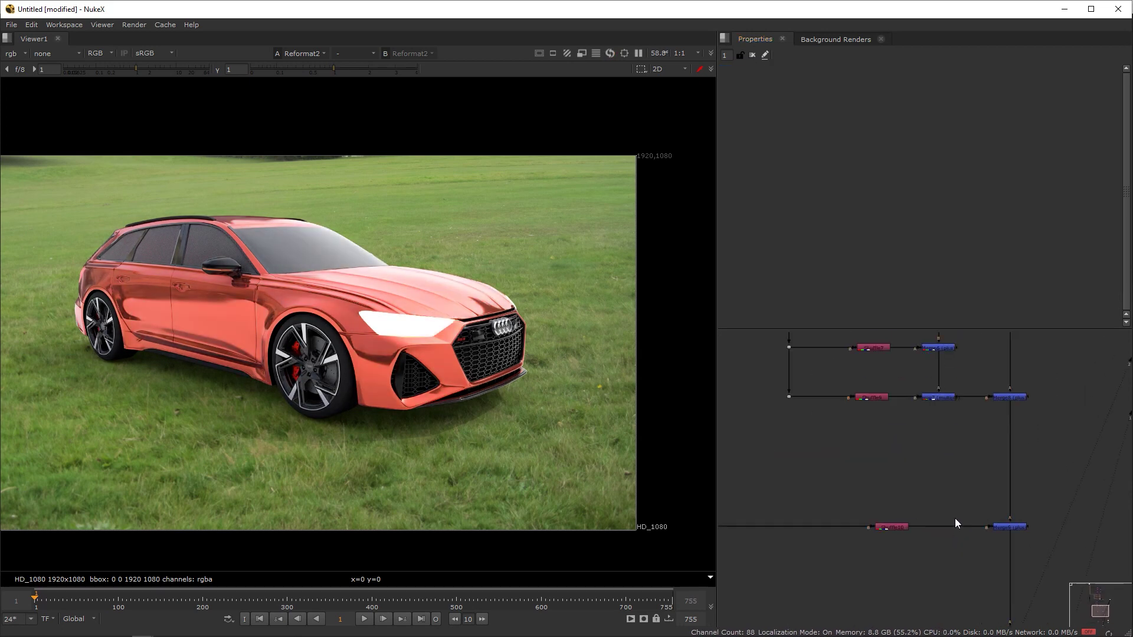
{"action": "key", "text": "g"}
{"action": "left_click_drag", "start_coordinate": [950, 502], "coordinate": [951, 522]}
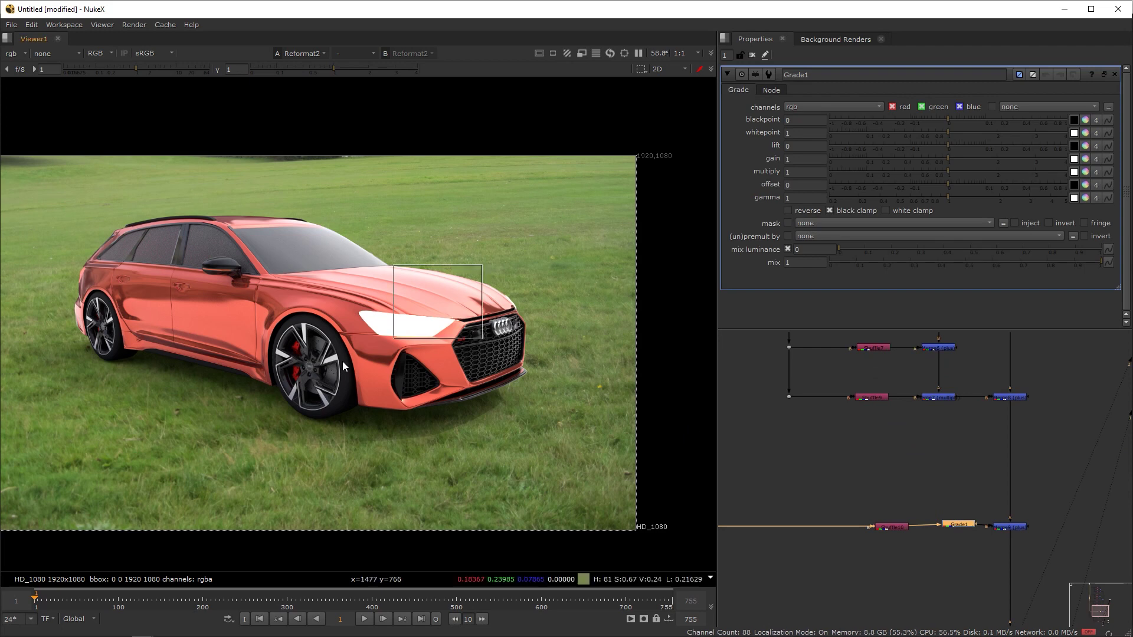
- Tint the headlights yellow through the Grade's gain, using red 1.44, green 1.12, blue 0.000643 and alpha 0.001
{"action": "left_click", "coordinate": [943, 162]}
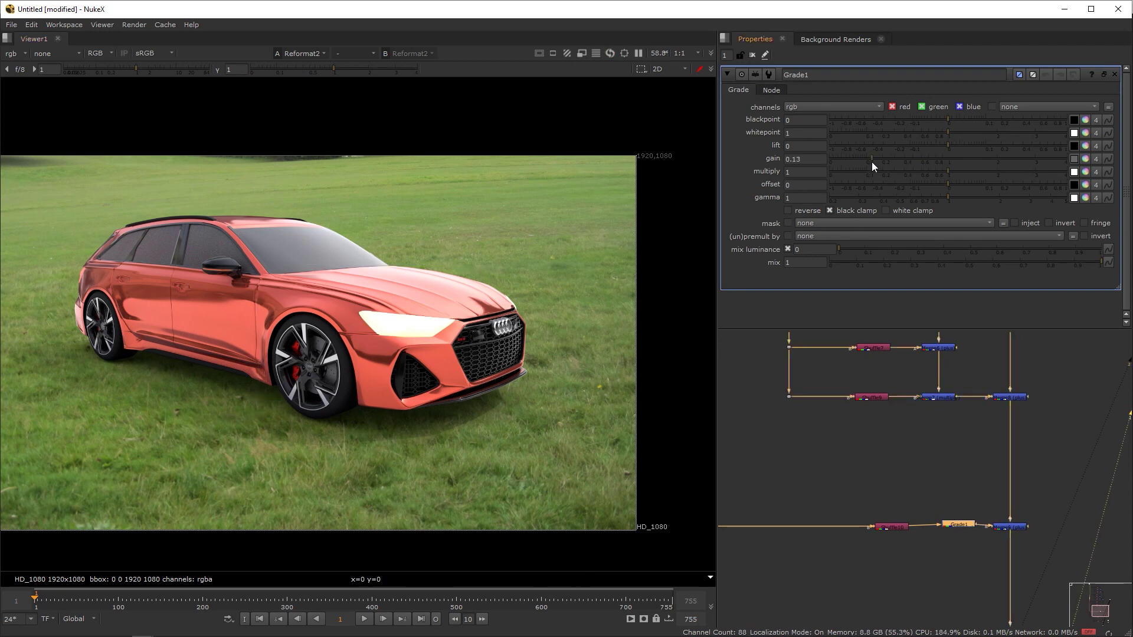
{"action": "left_click_drag", "start_coordinate": [945, 163], "coordinate": [819, 181]}
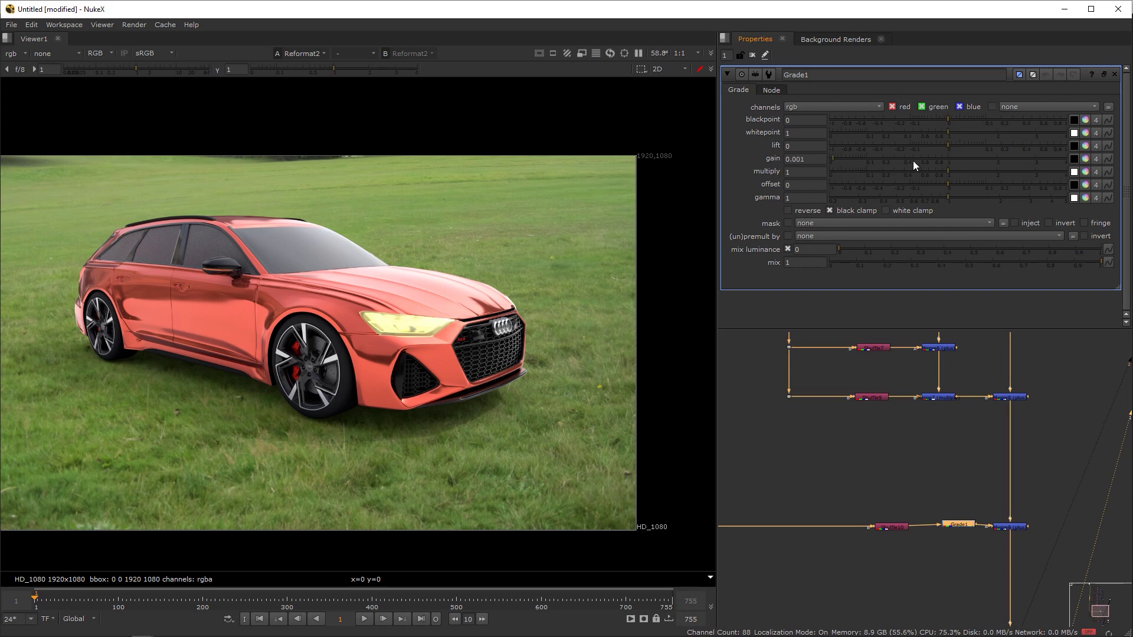
{"action": "left_click", "coordinate": [1085, 159]}
{"action": "left_click_drag", "start_coordinate": [755, 190], "coordinate": [805, 138]}
{"action": "left_click", "coordinate": [972, 173]}
{"action": "left_click", "coordinate": [955, 185]}
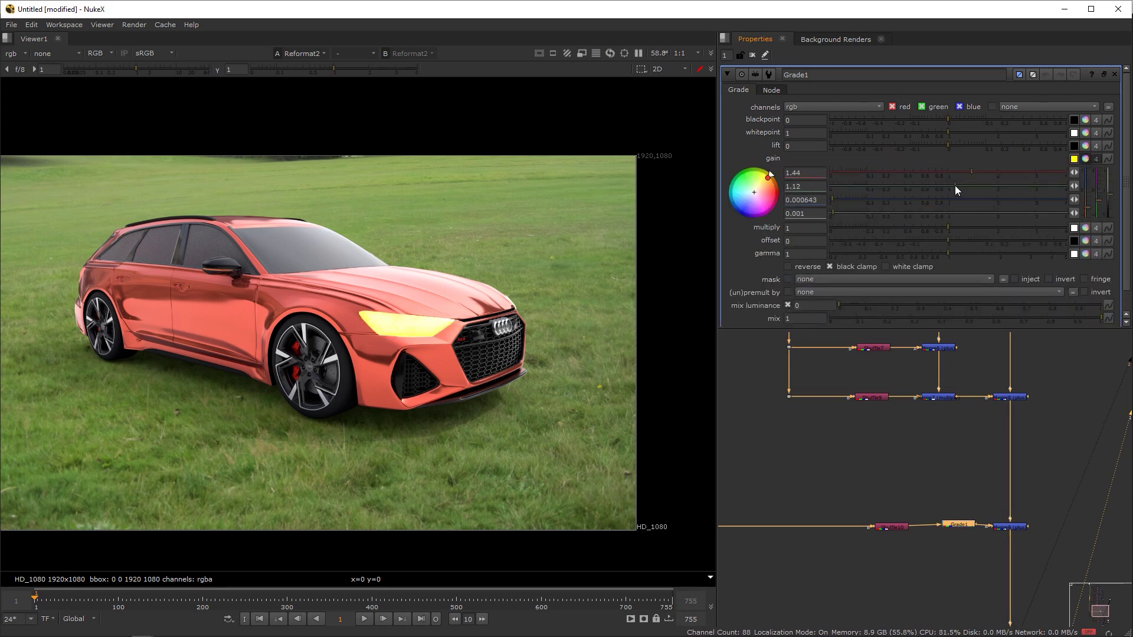
- Return the Grade's red, green and blue gain values to 1
{"action": "left_click_drag", "start_coordinate": [933, 197], "coordinate": [902, 200]}
{"action": "left_click", "coordinate": [948, 187]}
{"action": "left_click", "coordinate": [980, 176], "text": "ctrl"}
{"action": "left_click", "coordinate": [975, 202], "text": "ctrl"}
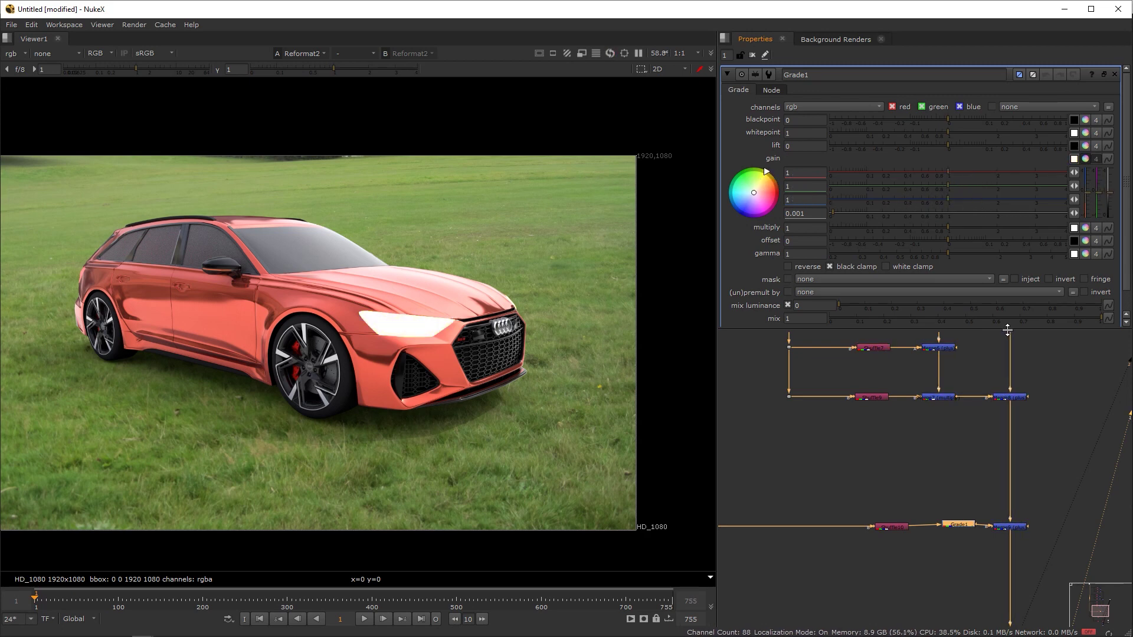
- Look over the whole node tree and inspect the final composite in the maximized viewer
{"action": "scroll", "coordinate": [953, 472], "scroll_direction": "down", "scroll_amount": 1}
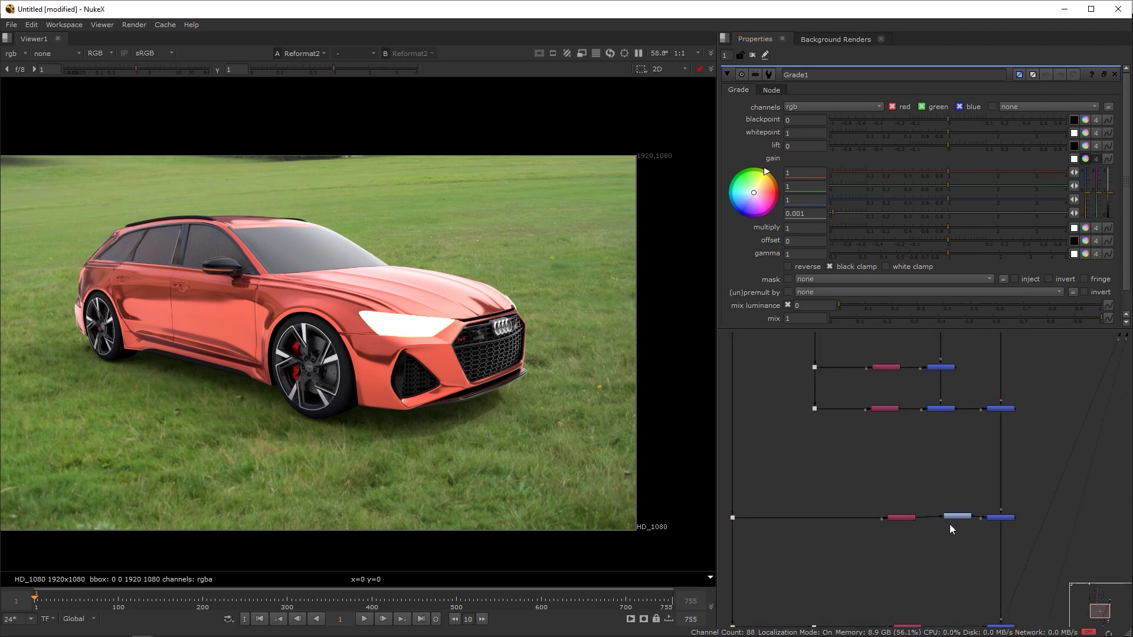
{"action": "scroll", "coordinate": [961, 488], "scroll_direction": "down", "scroll_amount": 2}
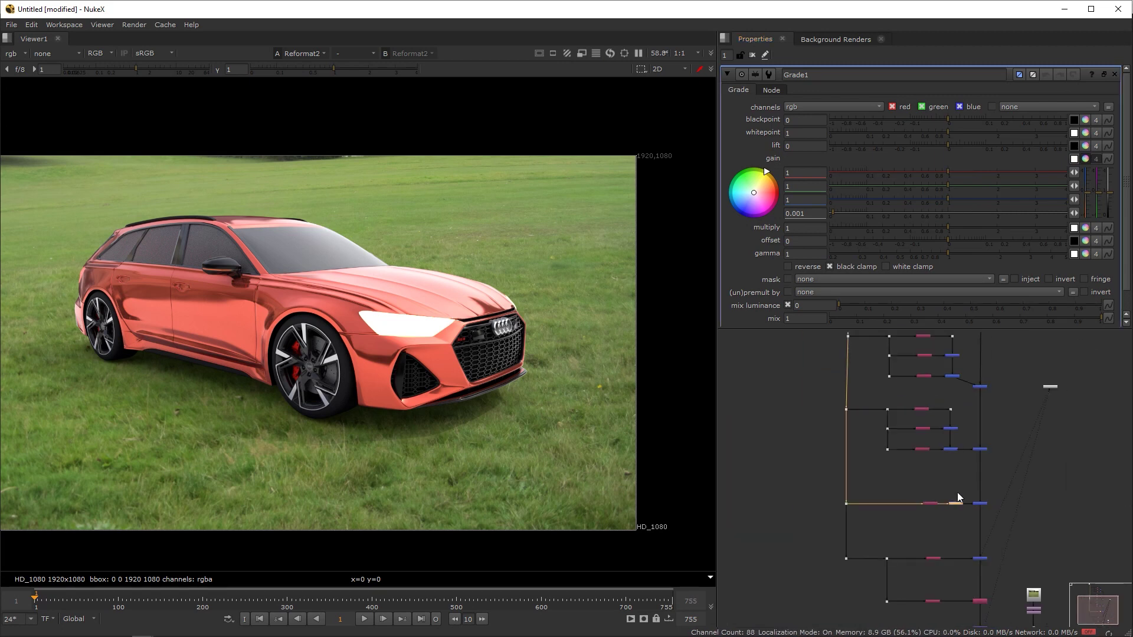
{"action": "scroll", "coordinate": [983, 408], "scroll_direction": "down", "scroll_amount": 2}
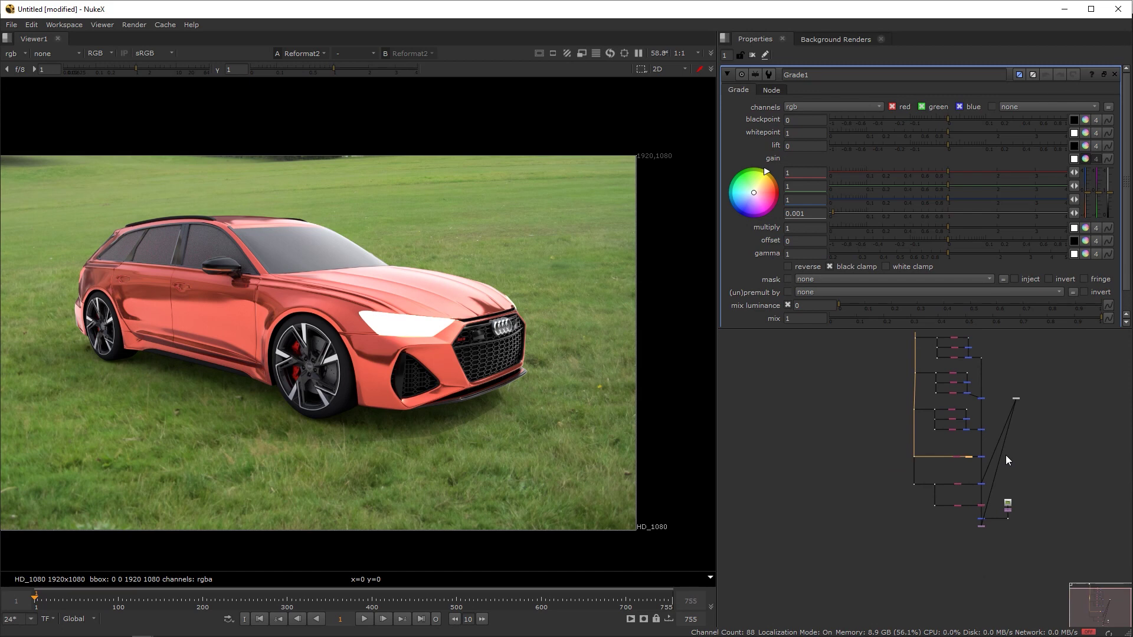
{"action": "key", "text": "space"}
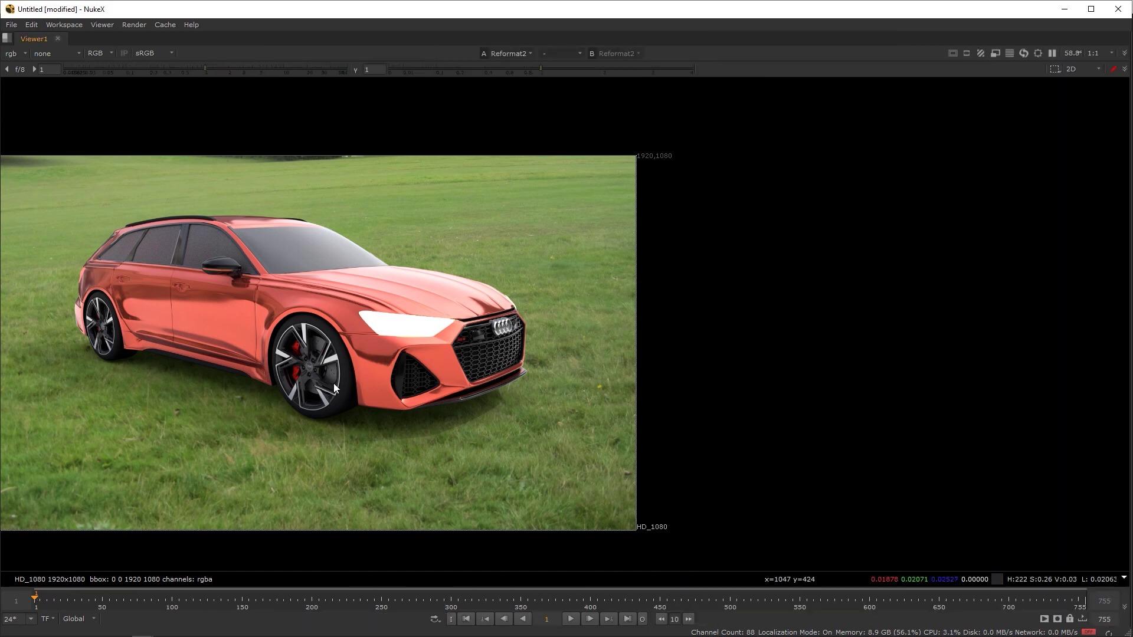
{"action": "key", "text": "f"}
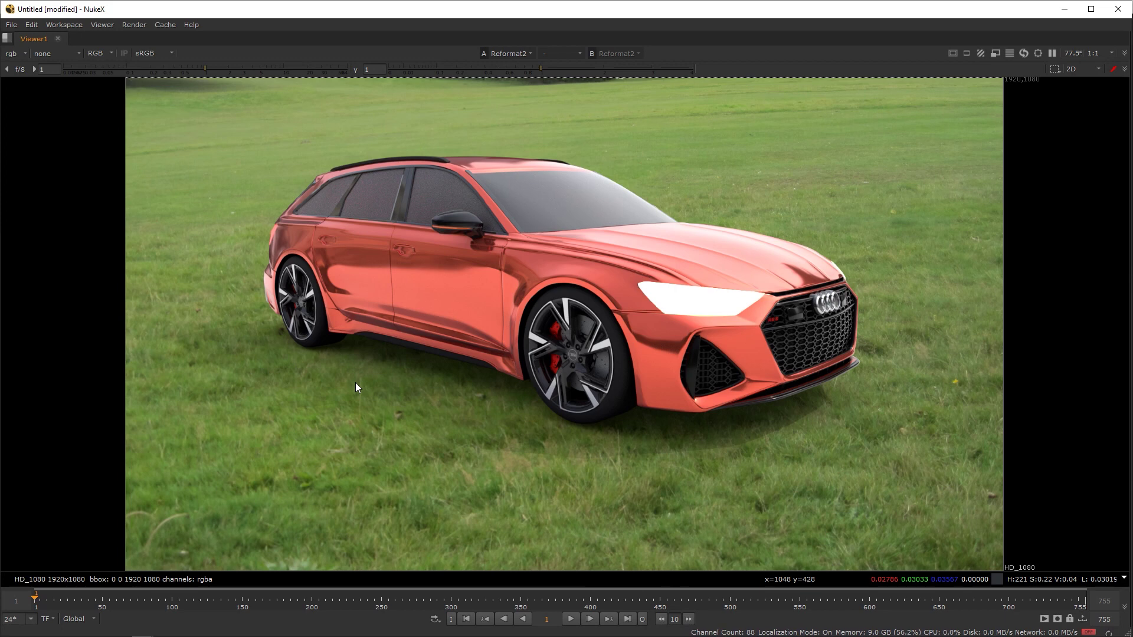
{"action": "key", "text": "space"}
- Realign the second grouped branch's outer Merge node on the main pipe with the branch feeding it
{"action": "scroll", "coordinate": [918, 457], "scroll_direction": "up", "scroll_amount": 8}
{"action": "left_click", "coordinate": [885, 488]}
{"action": "middle_click_drag", "start_coordinate": [883, 539], "coordinate": [895, 417]}
{"action": "scroll", "coordinate": [1022, 453], "scroll_direction": "down", "scroll_amount": 3}
{"action": "left_click", "coordinate": [1017, 475]}
{"action": "scroll", "coordinate": [1019, 481], "scroll_direction": "down", "scroll_amount": 3}
{"action": "scroll", "coordinate": [983, 467], "scroll_direction": "up", "scroll_amount": 6}
{"action": "scroll", "coordinate": [980, 467], "scroll_direction": "down", "scroll_amount": 3}
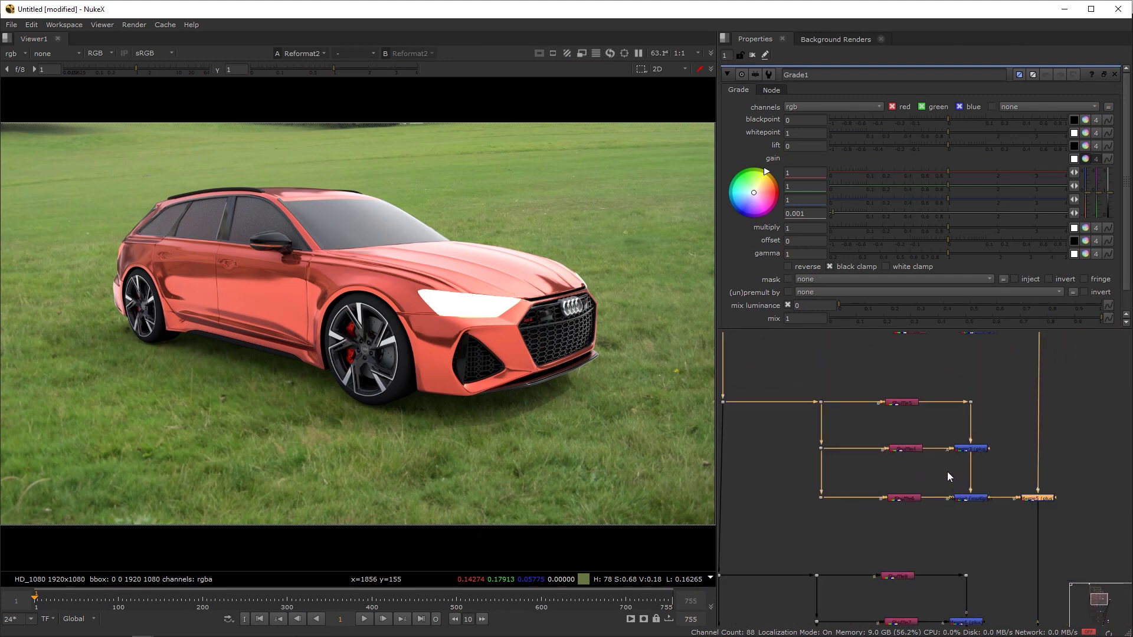
- Review the second group's Shuffle and Merge nodes and how all branches join in the complete tree
{"action": "left_click_drag", "start_coordinate": [950, 424], "coordinate": [864, 519]}
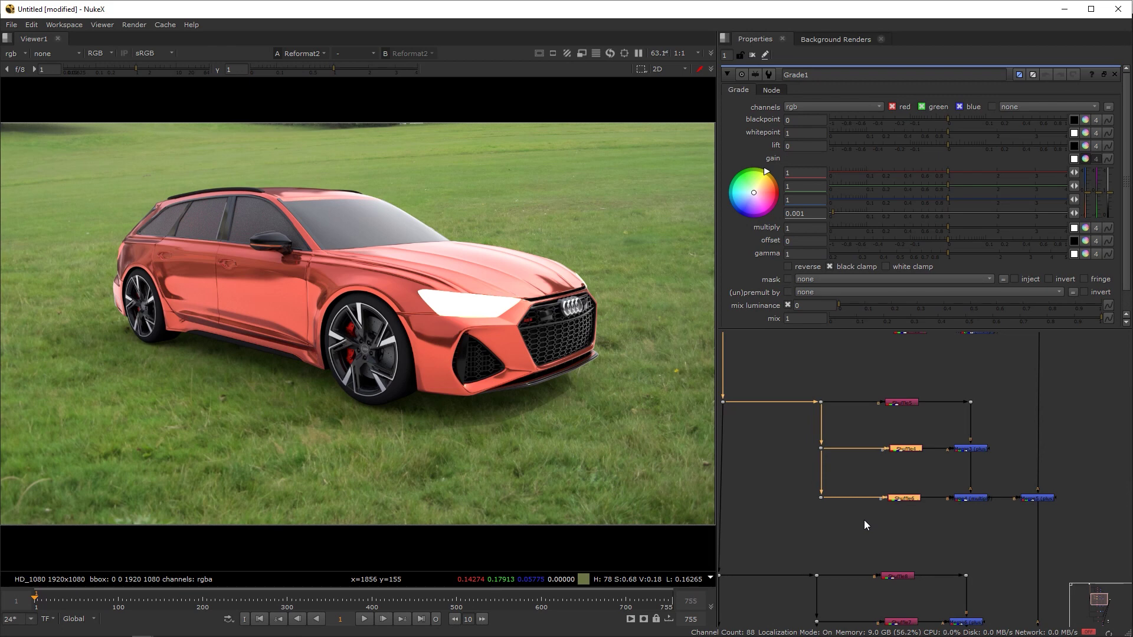
{"action": "left_click_drag", "start_coordinate": [1085, 450], "coordinate": [1006, 543]}
{"action": "scroll", "coordinate": [1018, 507], "scroll_direction": "down", "scroll_amount": 1}
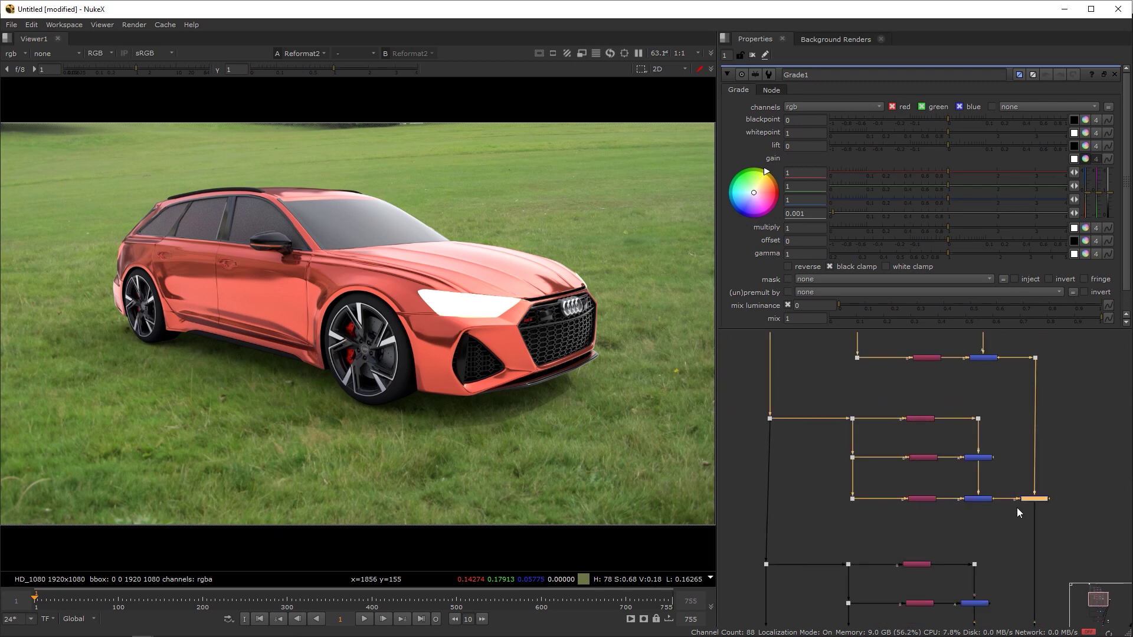
{"action": "scroll", "coordinate": [1017, 507], "scroll_direction": "down", "scroll_amount": 3}
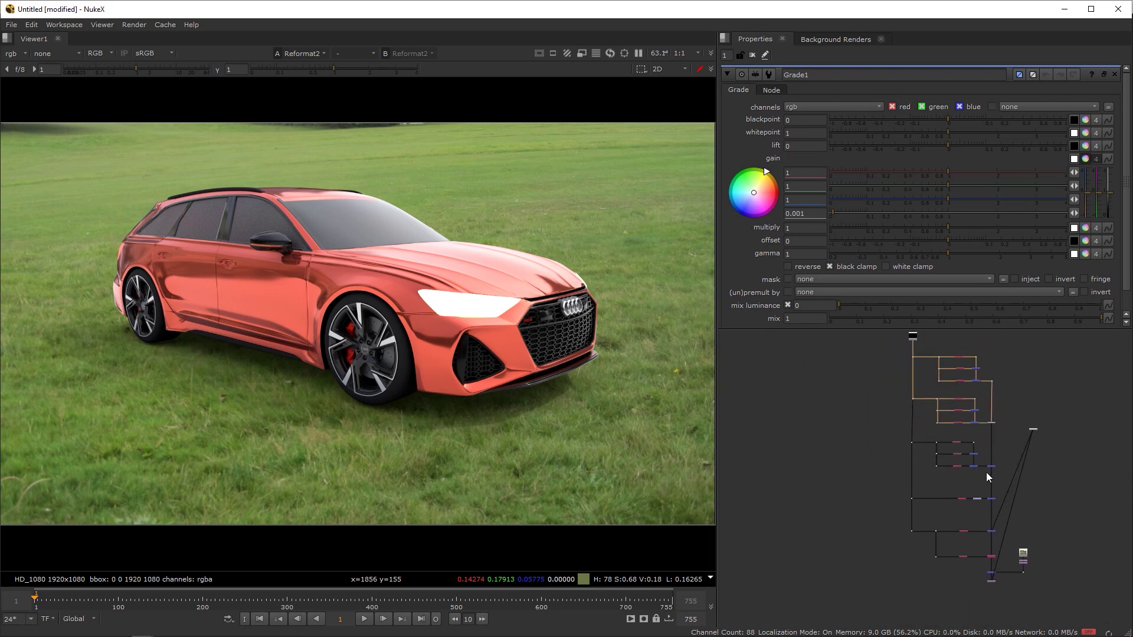
{"action": "scroll", "coordinate": [986, 472], "scroll_direction": "up", "scroll_amount": 1}
{"action": "scroll", "coordinate": [944, 462], "scroll_direction": "down", "scroll_amount": 1}
{"action": "left_click_drag", "start_coordinate": [860, 356], "coordinate": [1052, 596]}
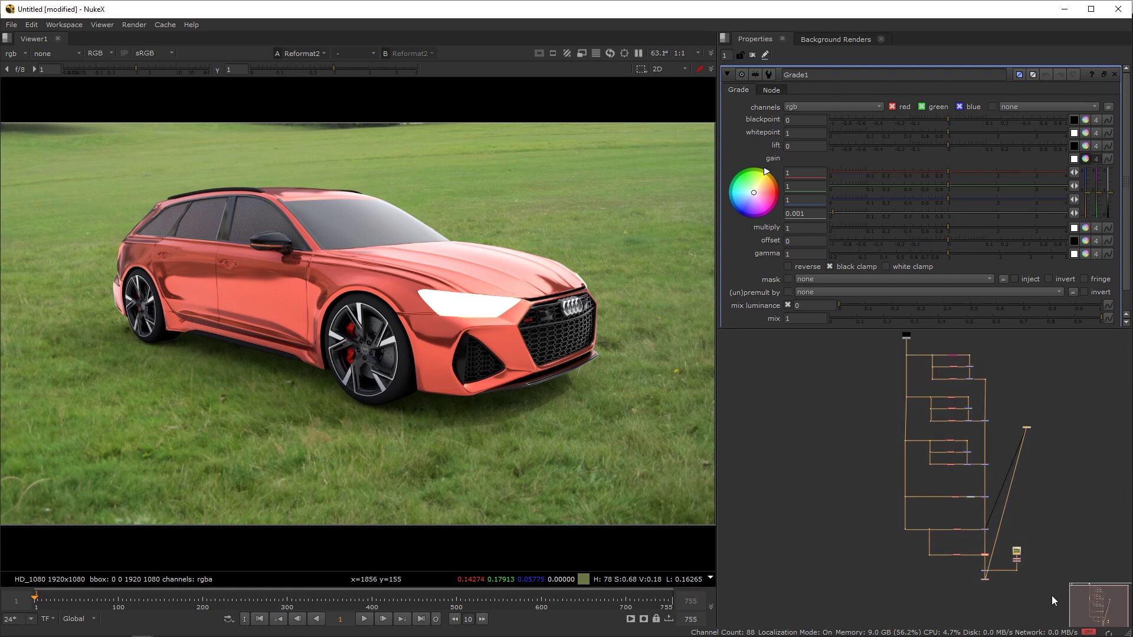